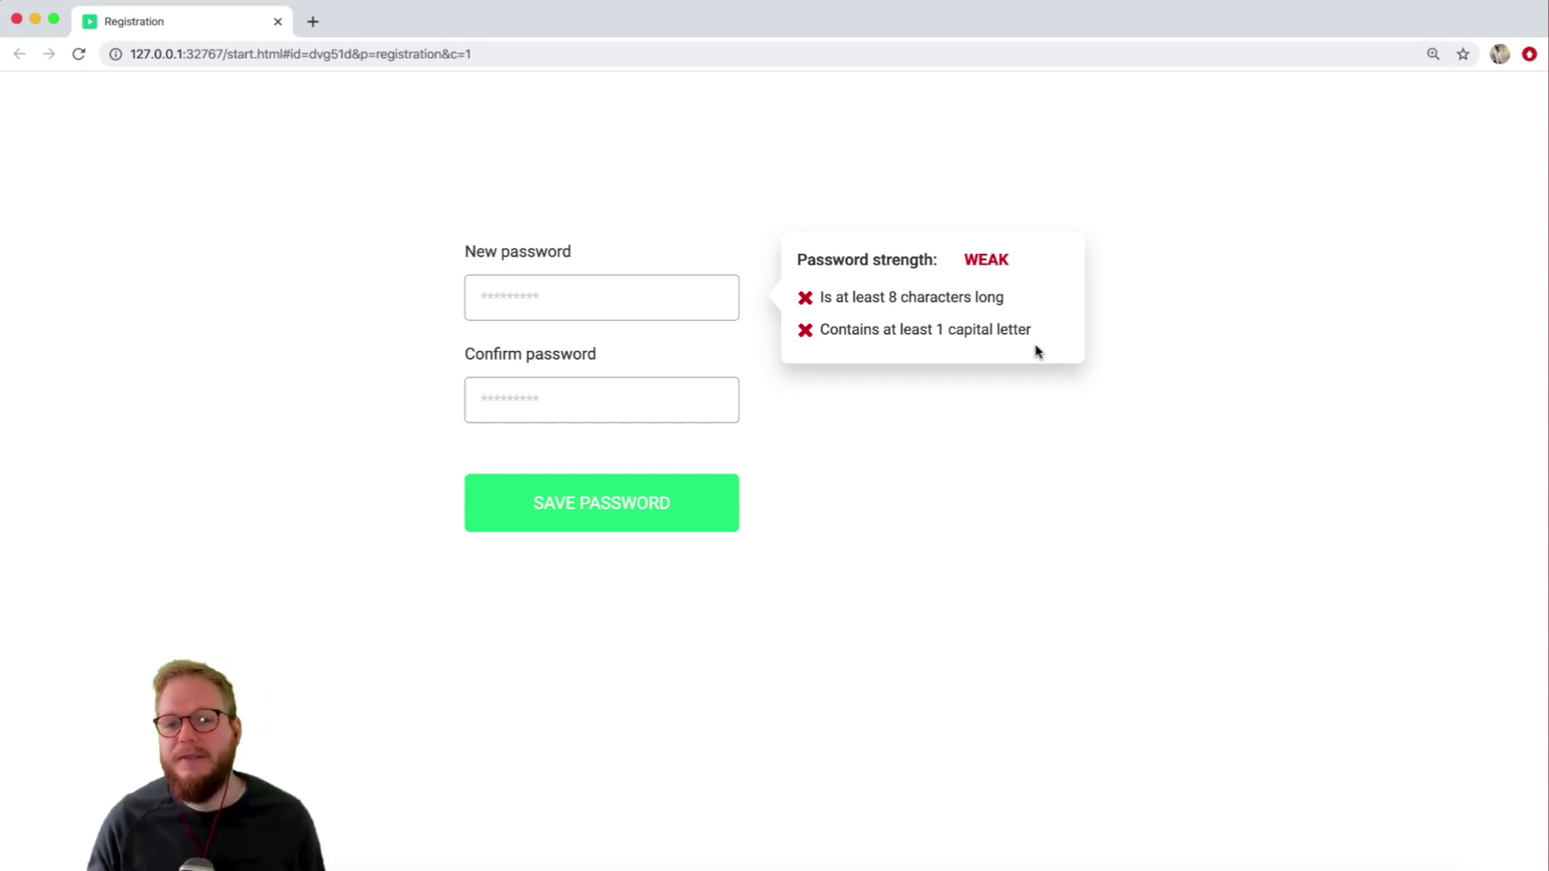
click(548, 299)
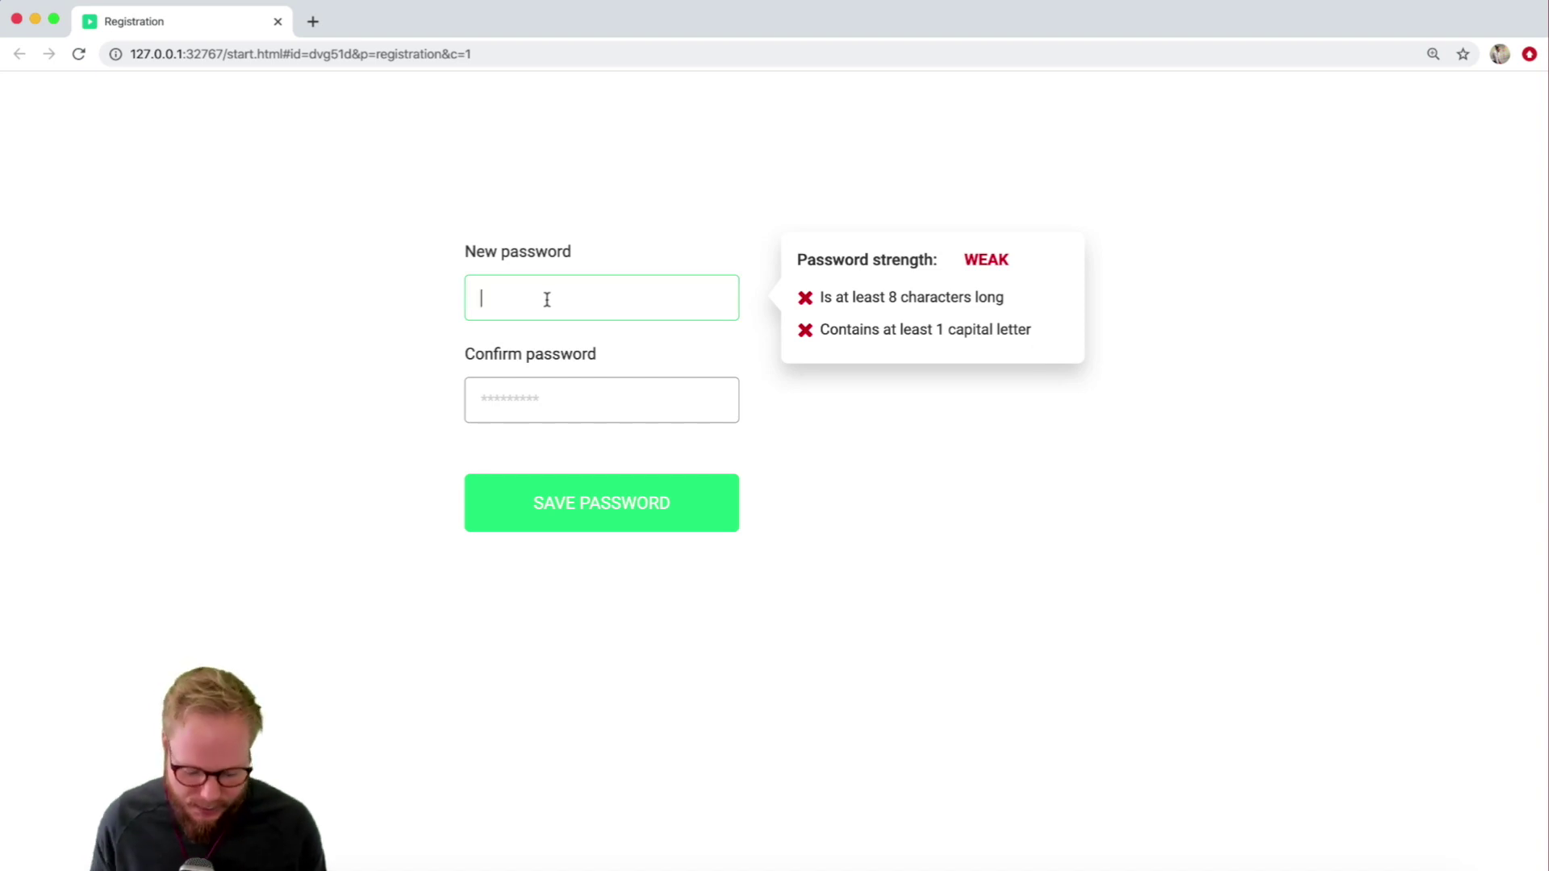
text(password1)
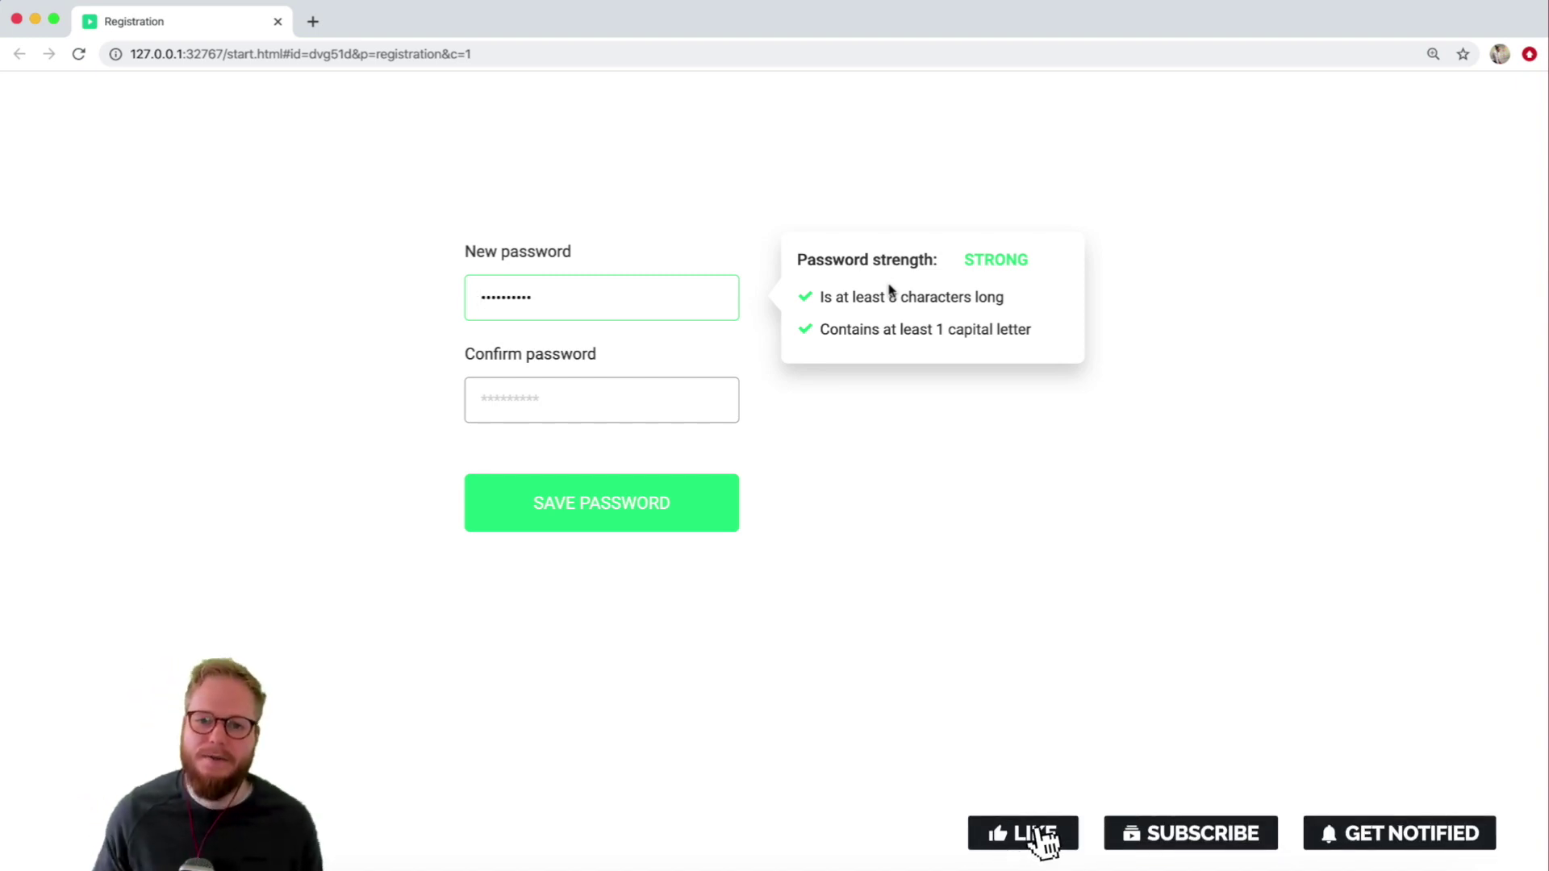
click(661, 204)
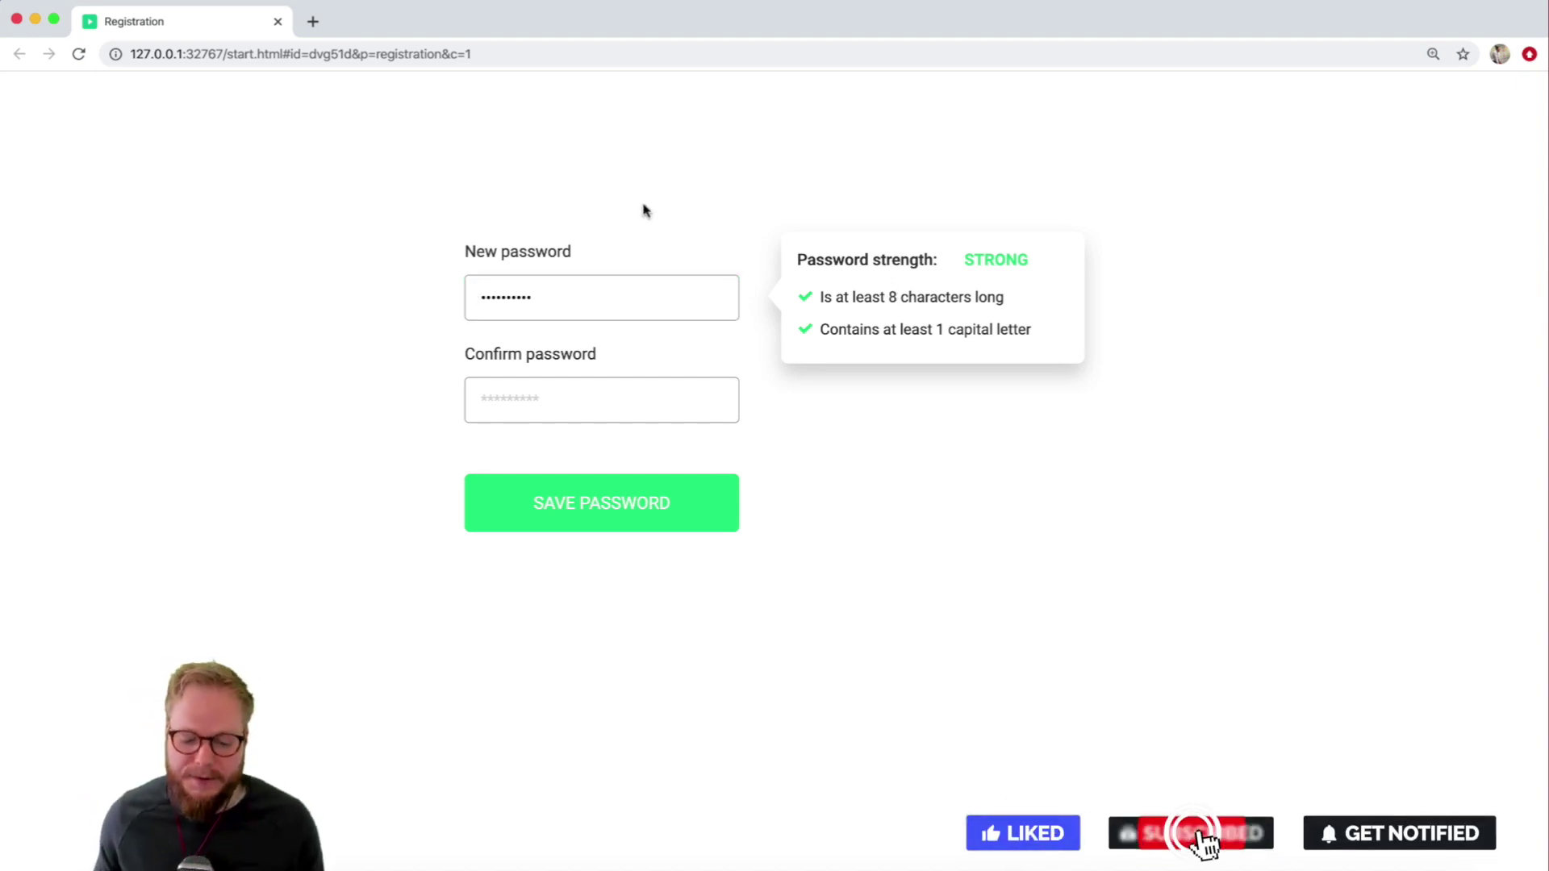
Type the same password into Confirm password, then close the Chrome preview.
click(574, 305)
click(573, 391)
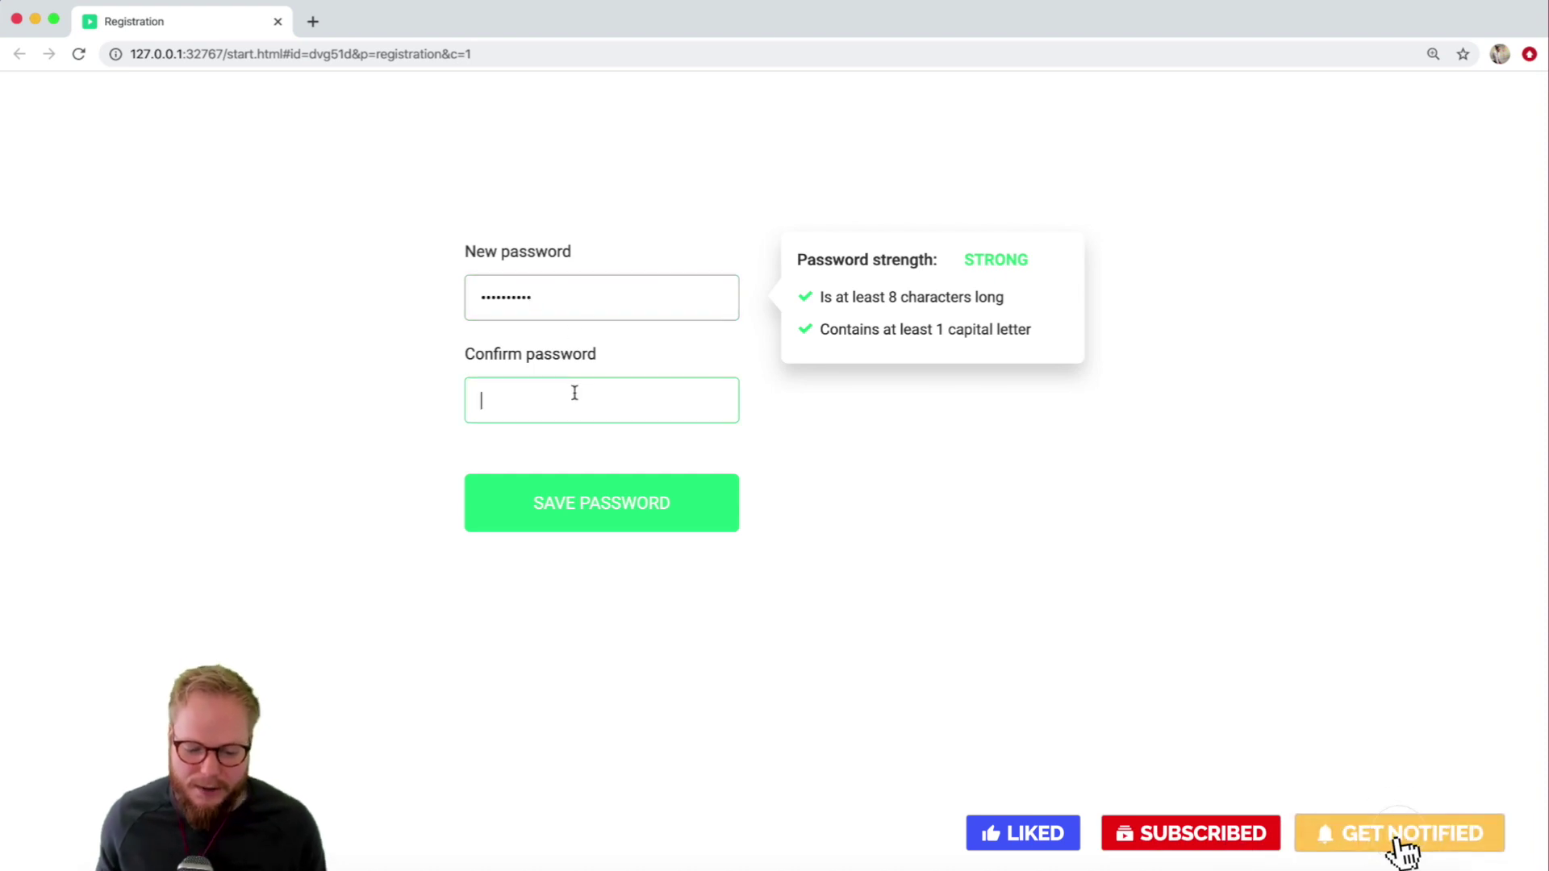
text(•••)
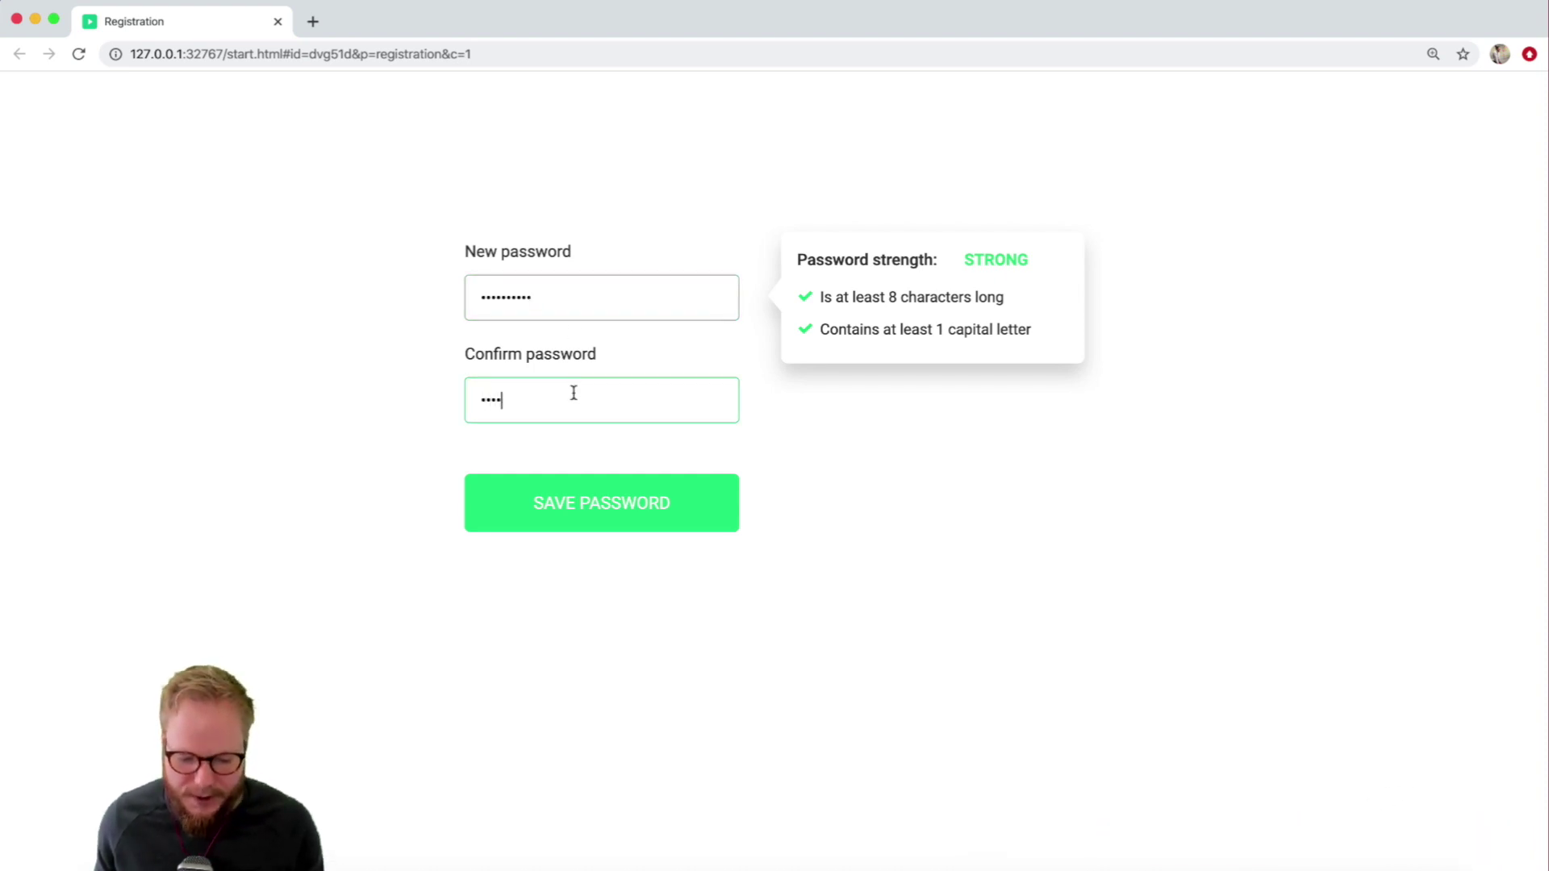
key(shift+Tab)
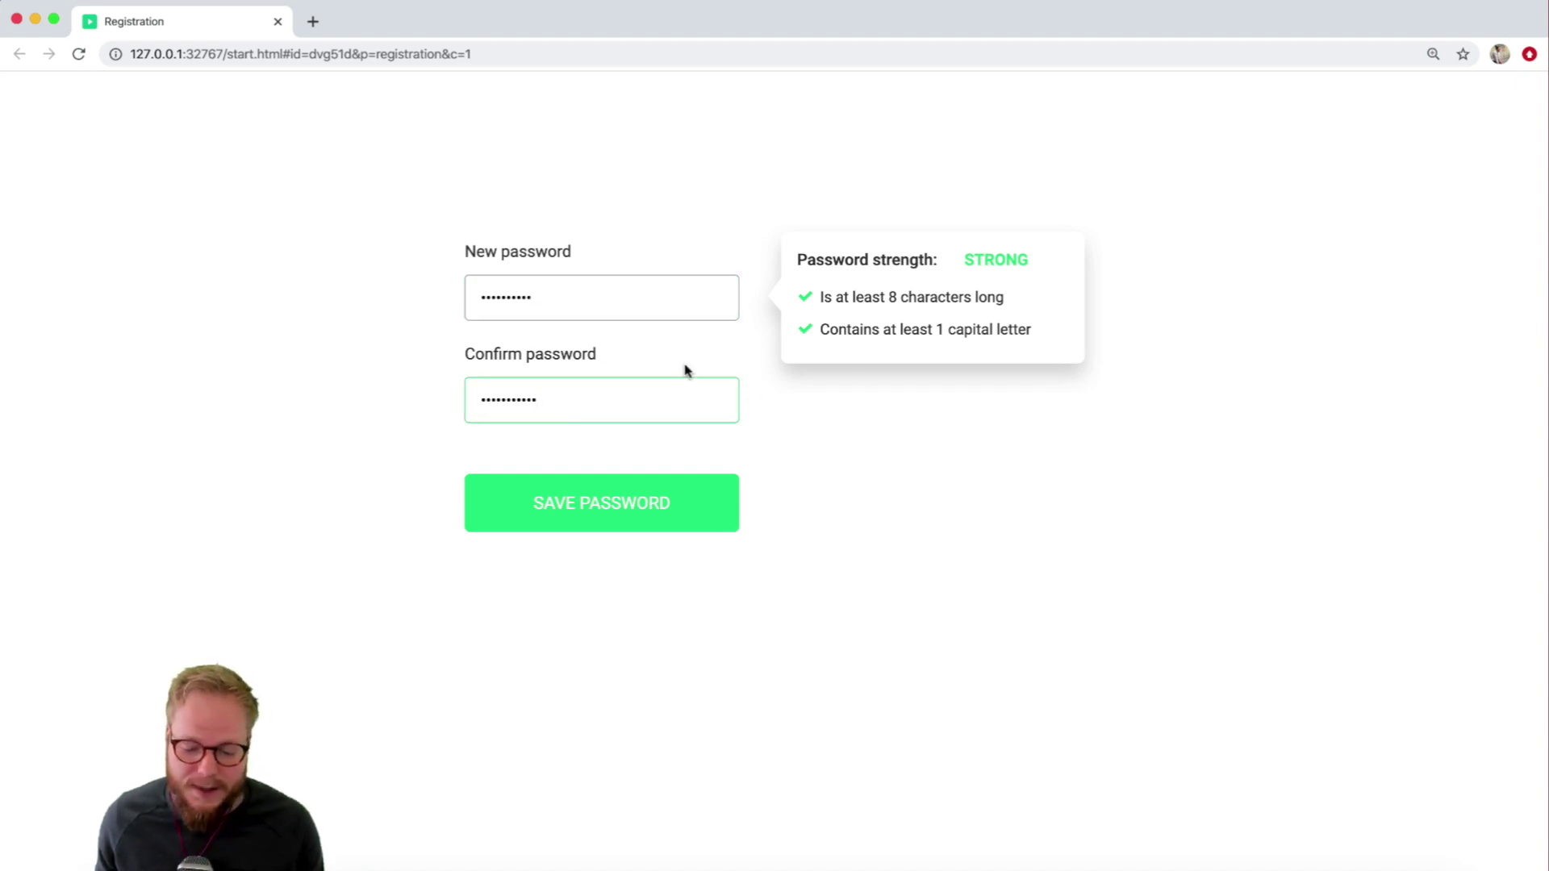
click(562, 418)
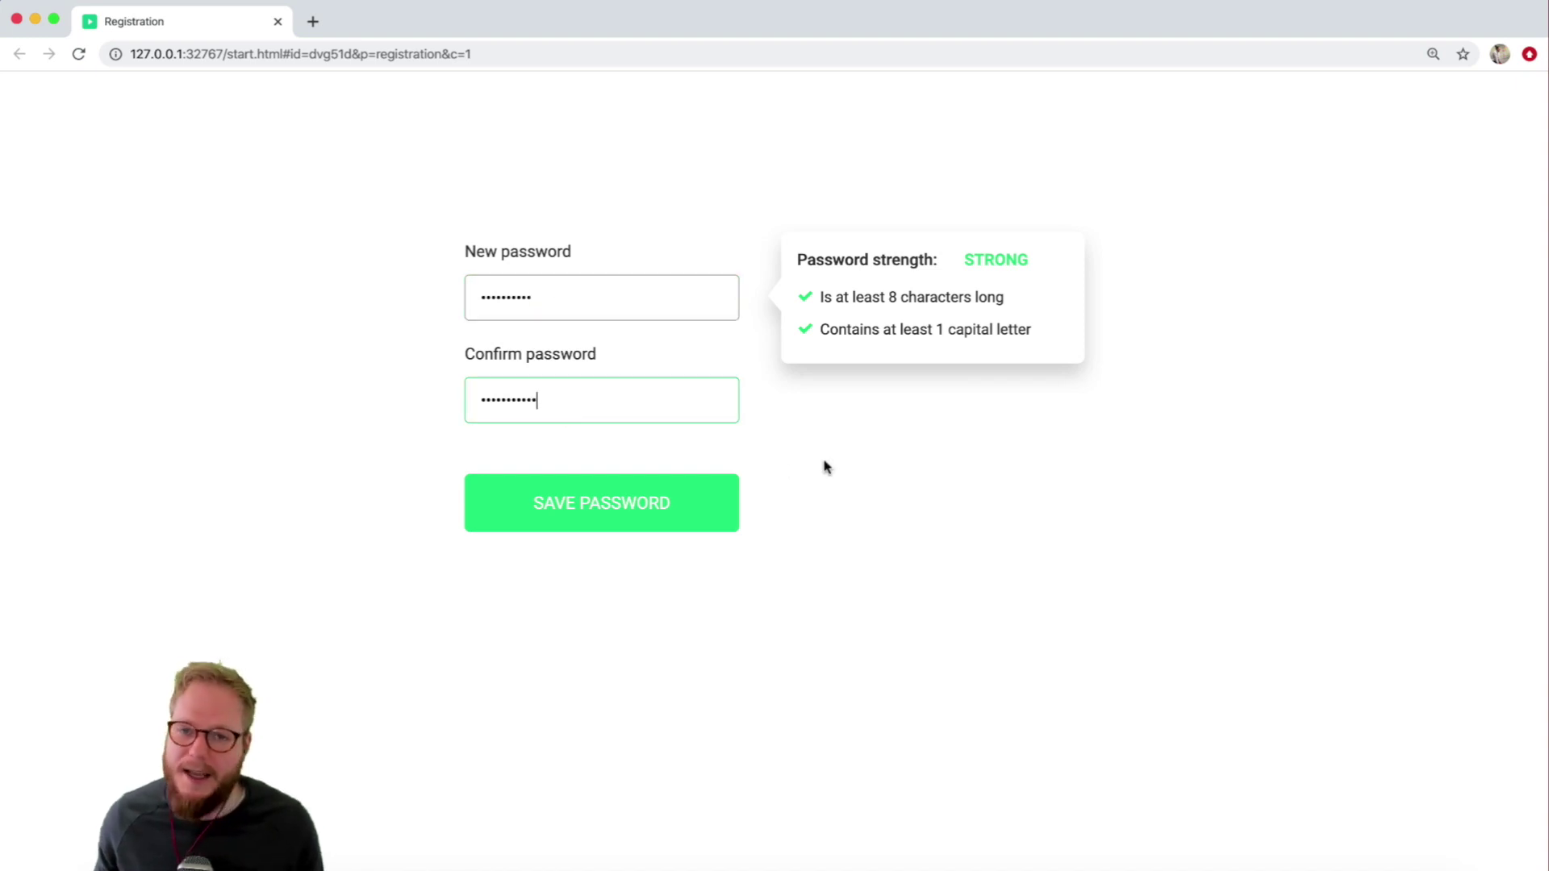
click(405, 312)
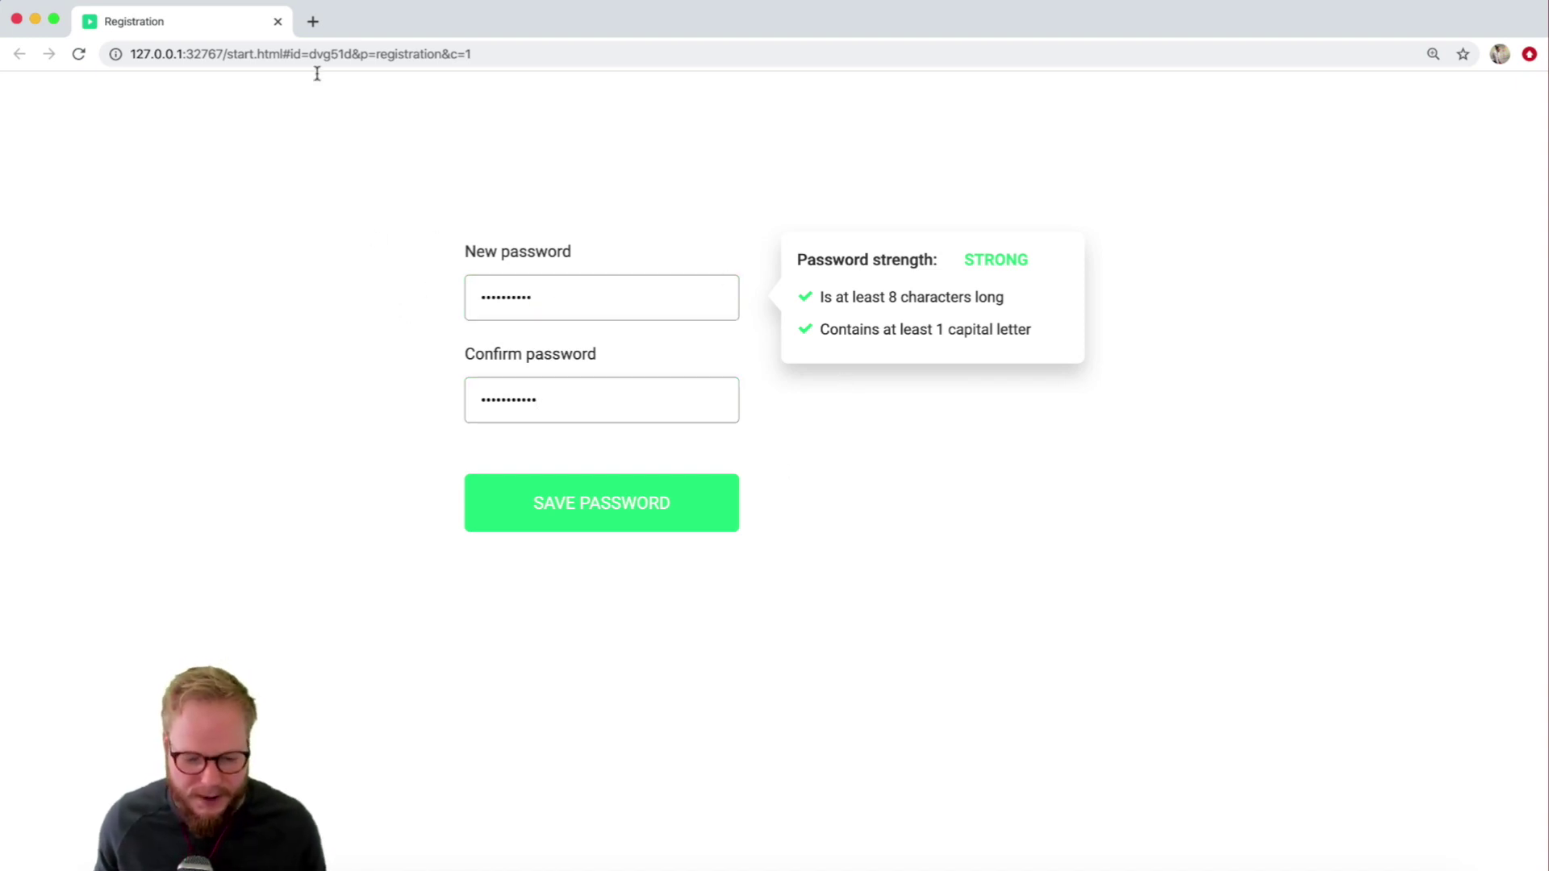
click(279, 23)
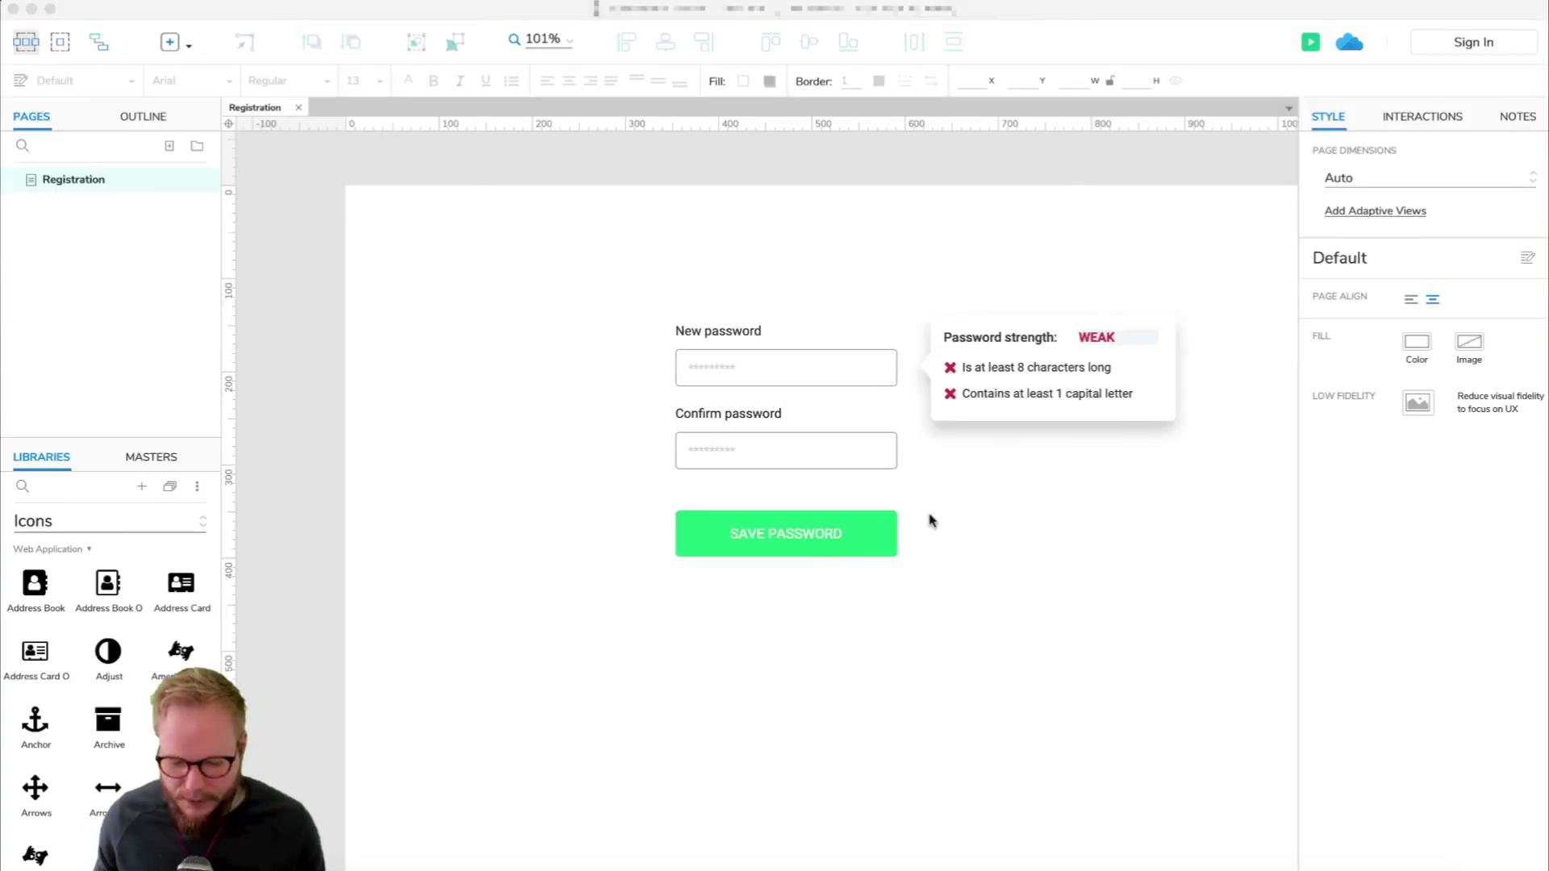
Name the New password text field ++Input1.
scroll(992, 484, up, 3)
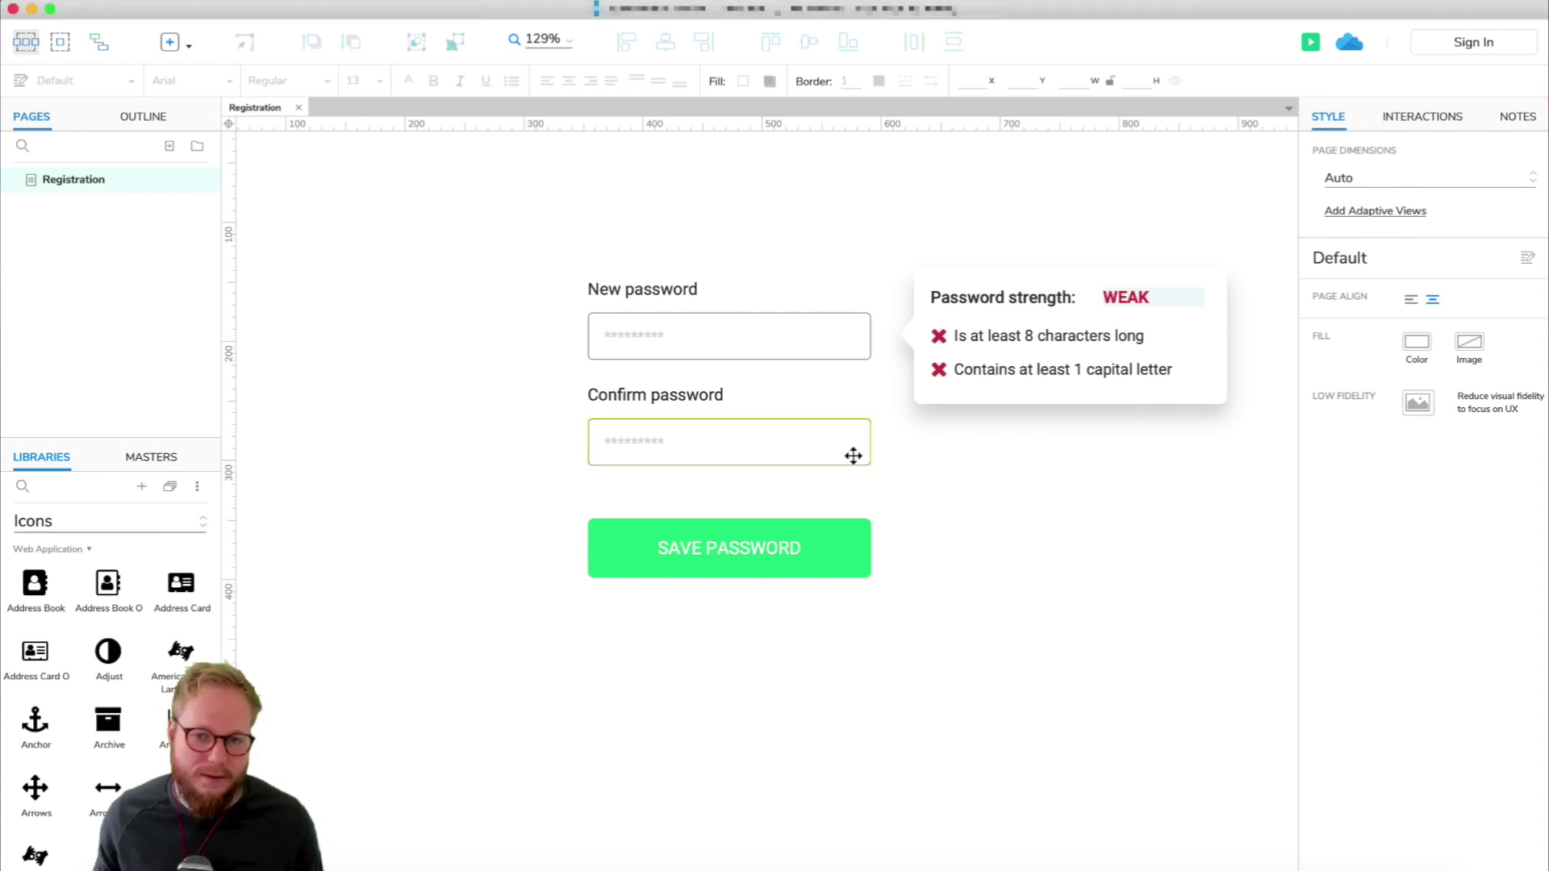
click(761, 331)
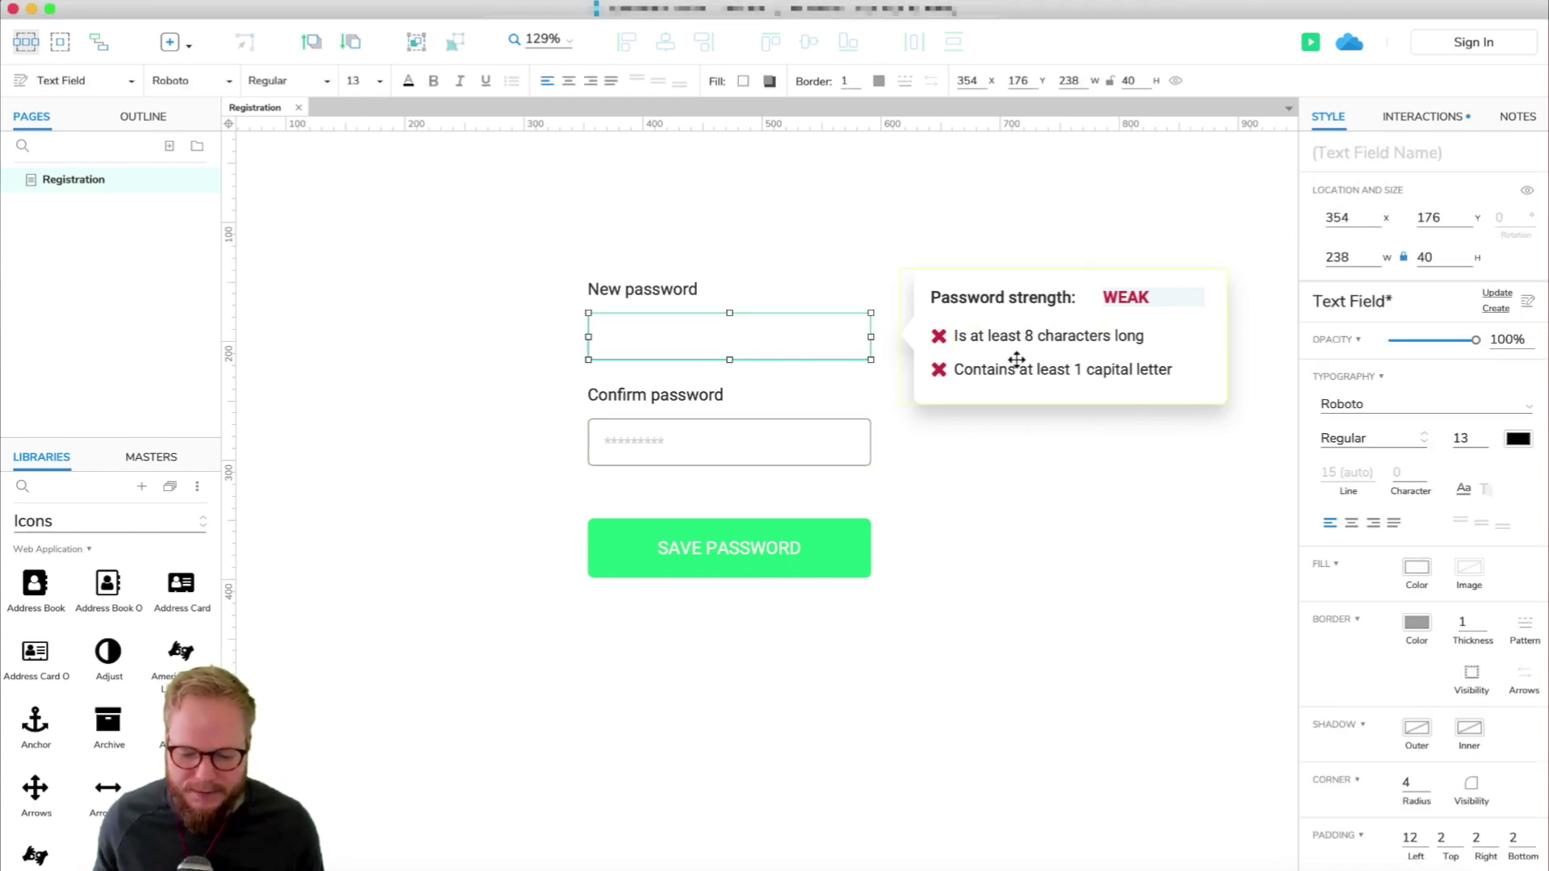
click(1088, 519)
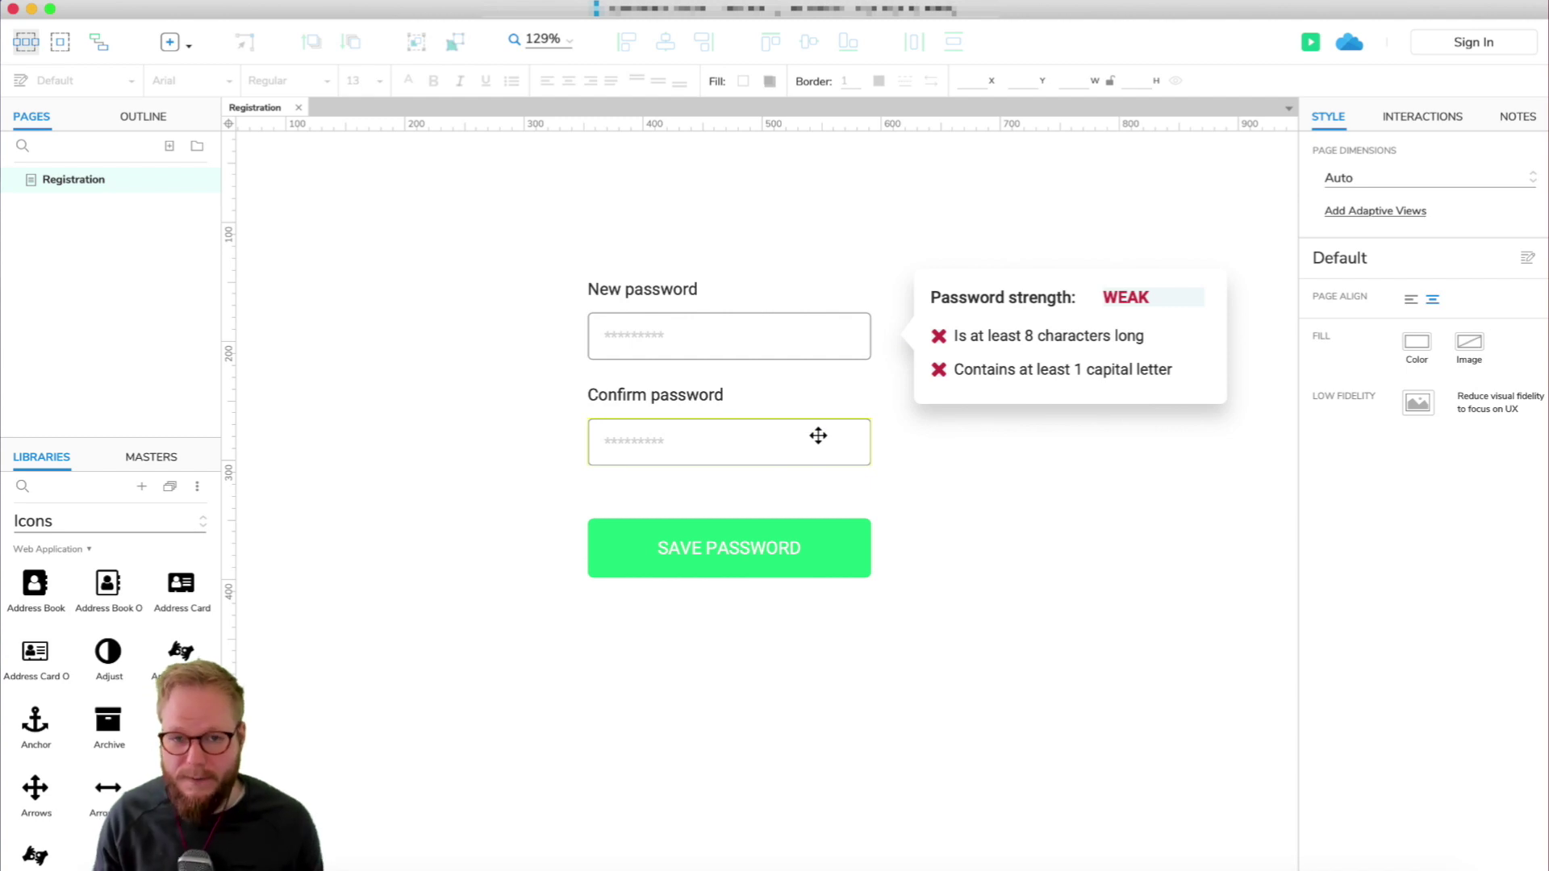
scroll(818, 436, up, 1)
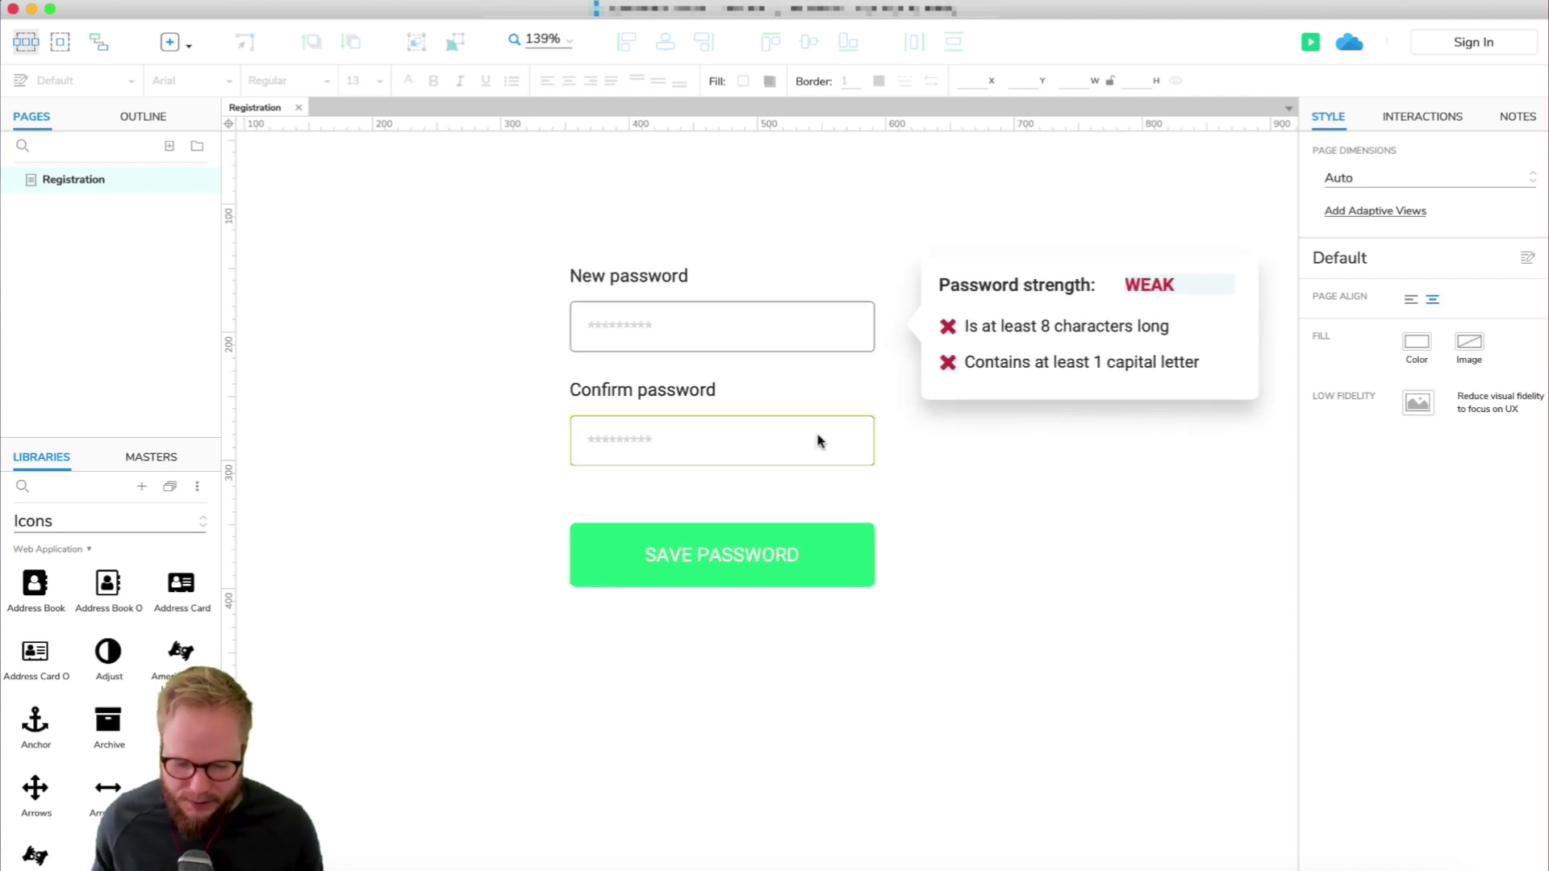
click(817, 326)
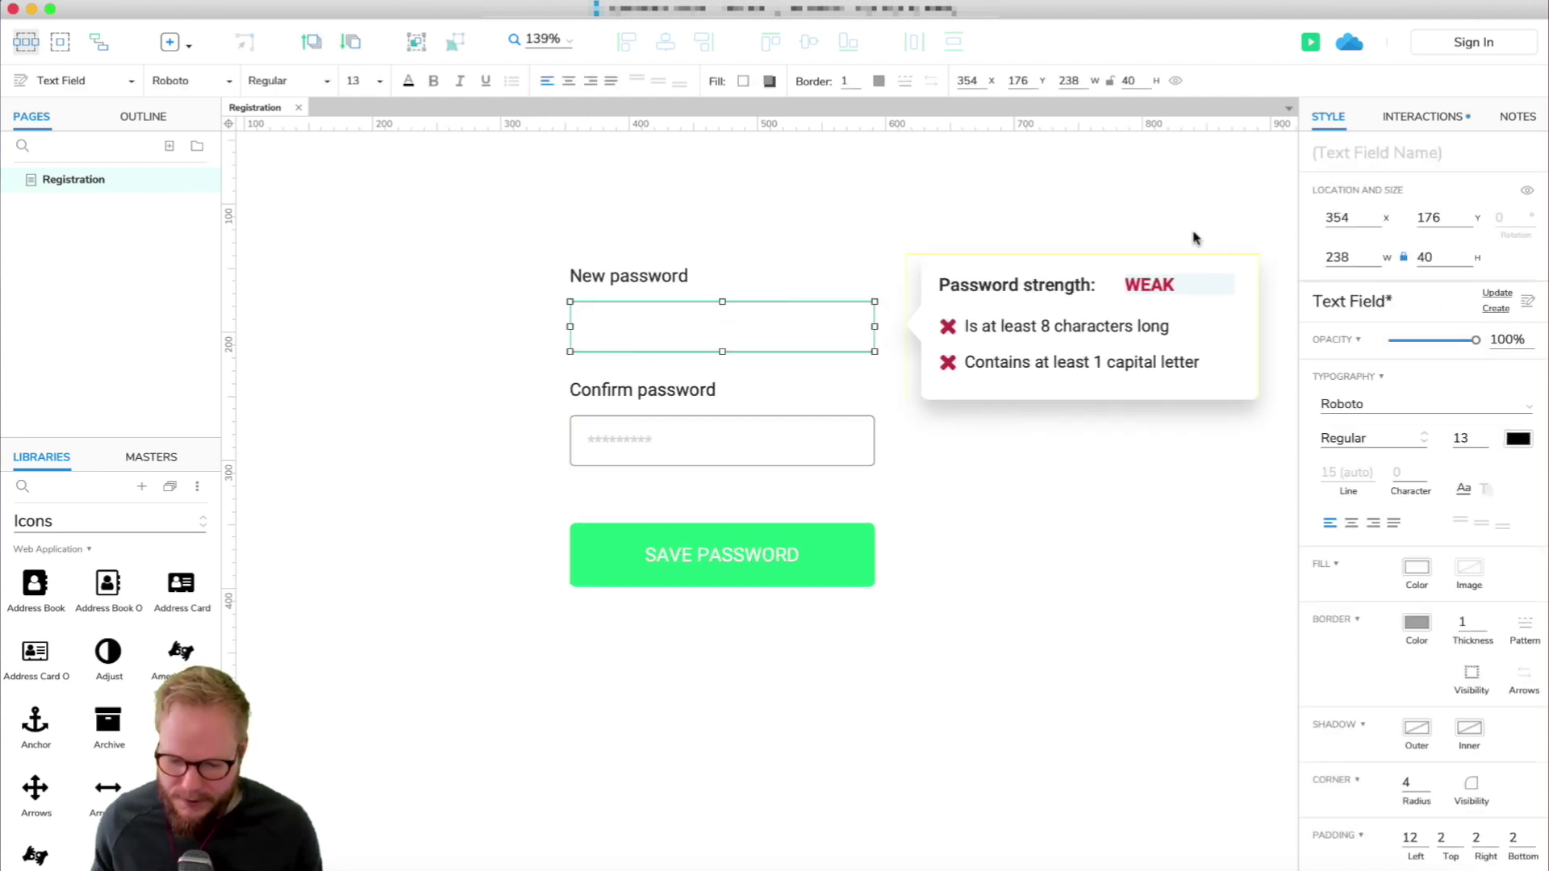
click(1335, 157)
text(++In)
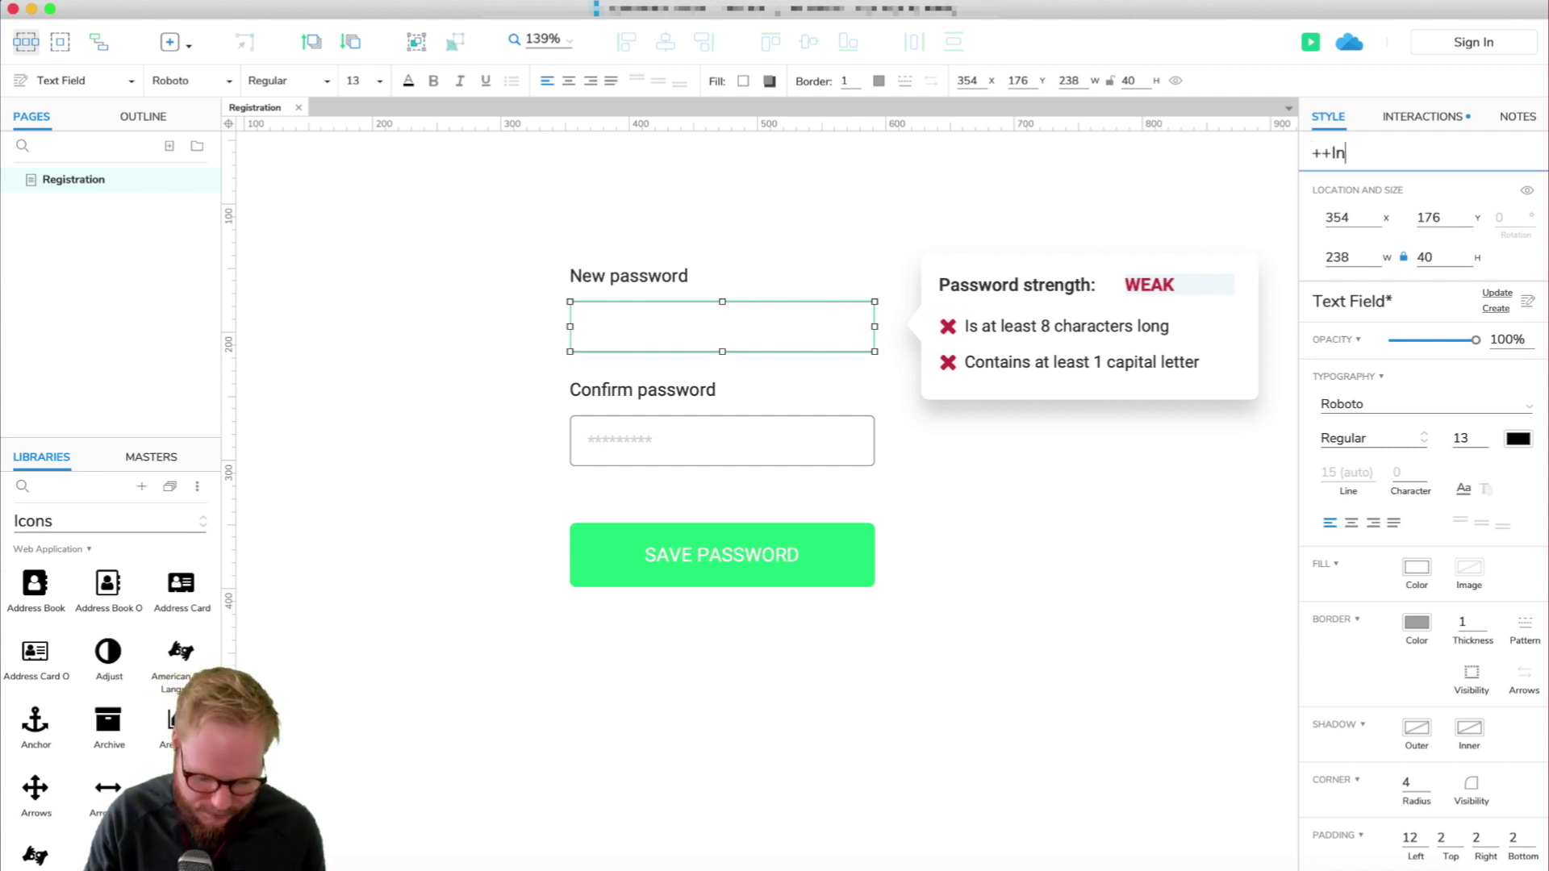
text(put1)
Name the Confirm password text field ++Input2.
click(626, 436)
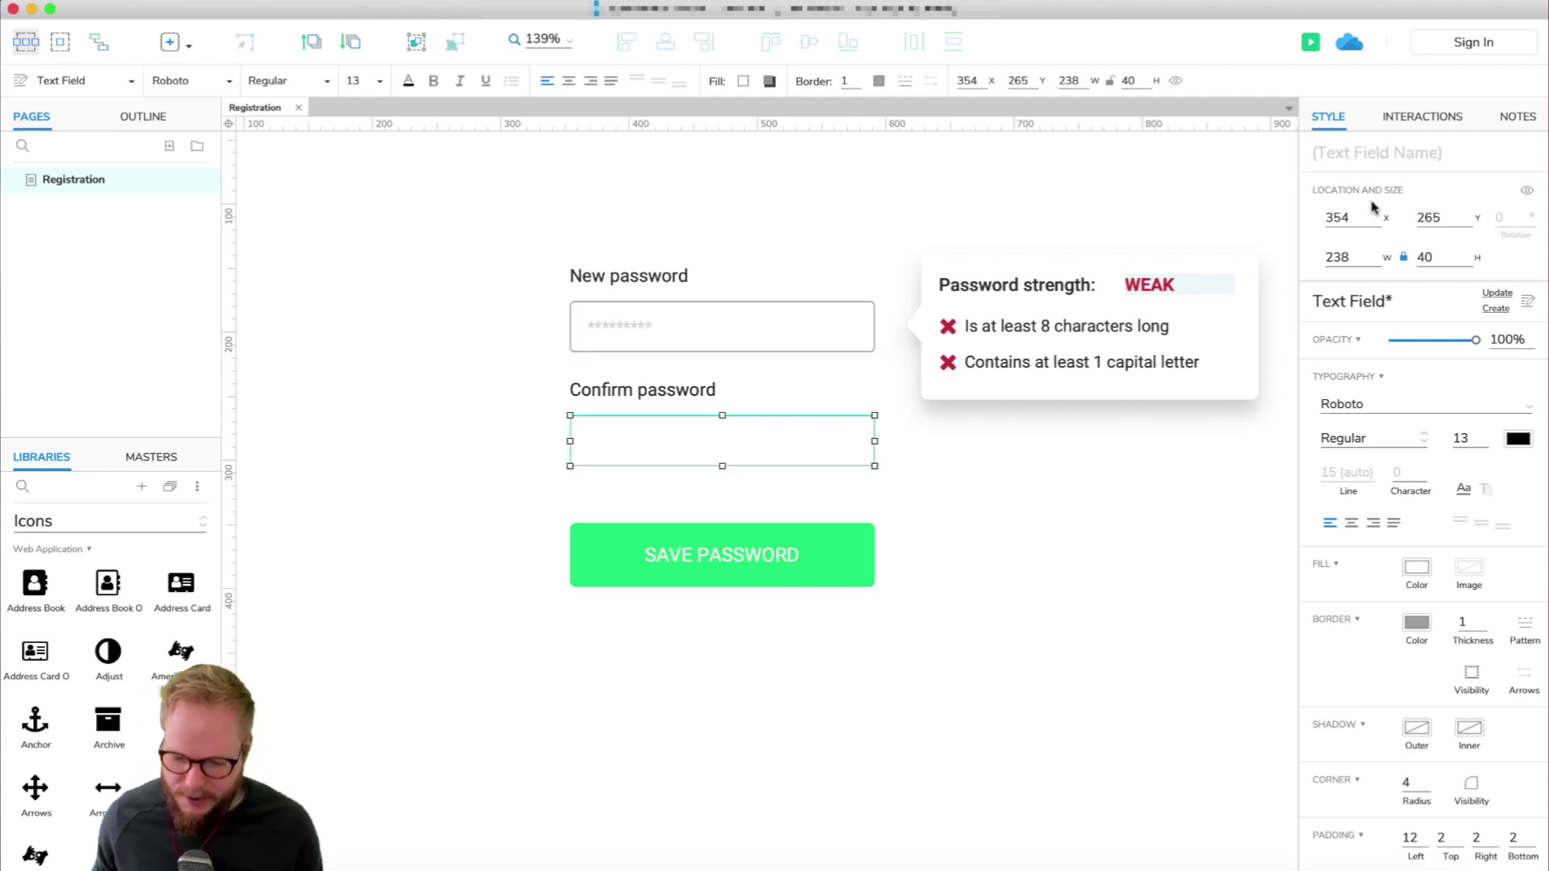
click(1335, 153)
text(++Input2)
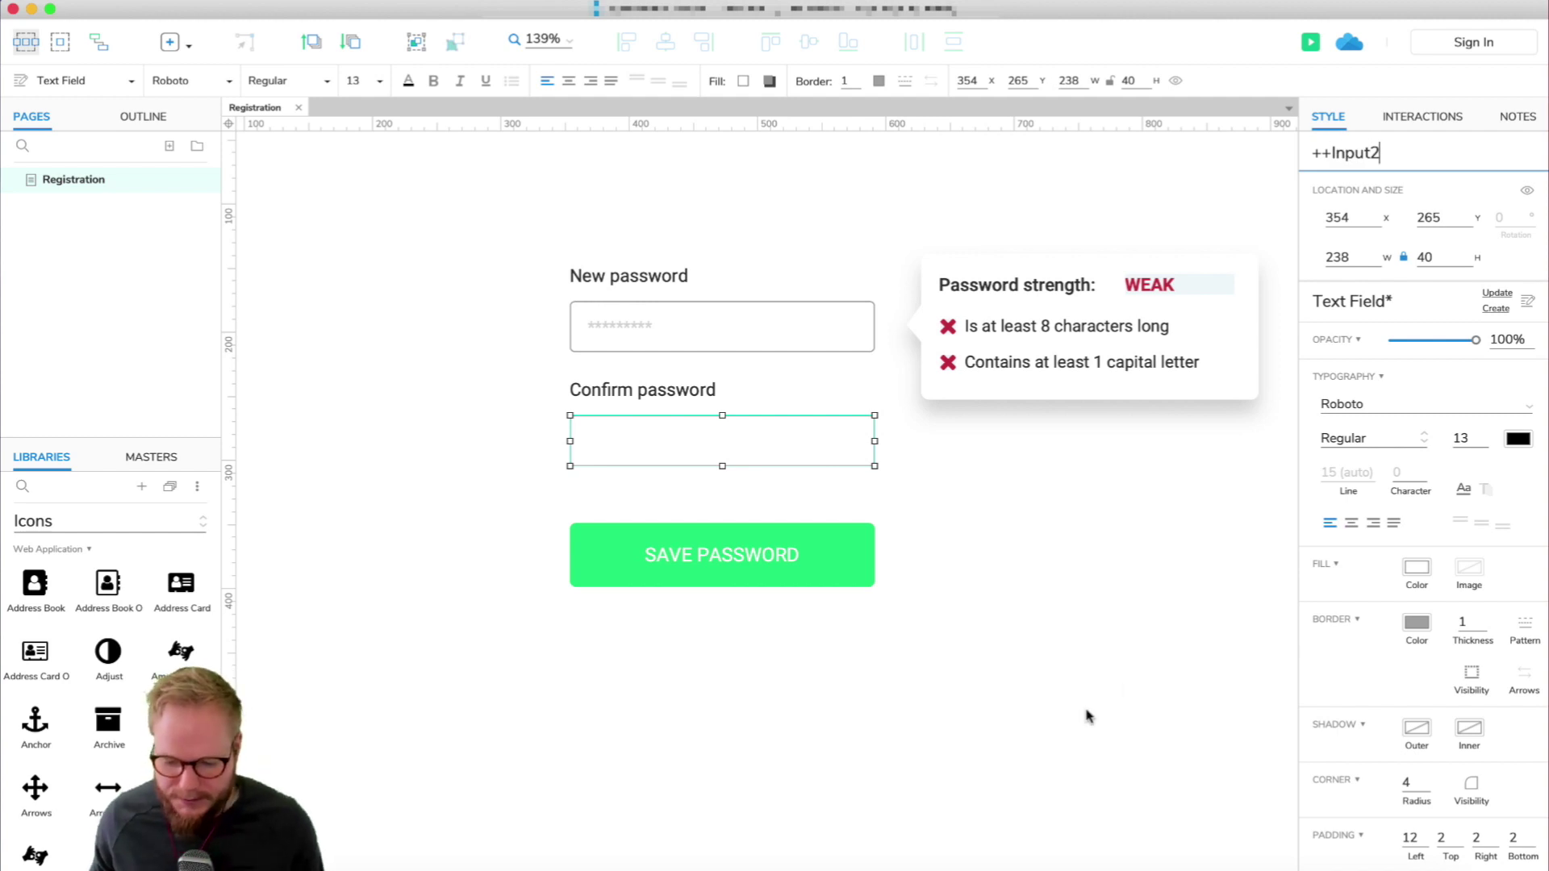
click(1088, 716)
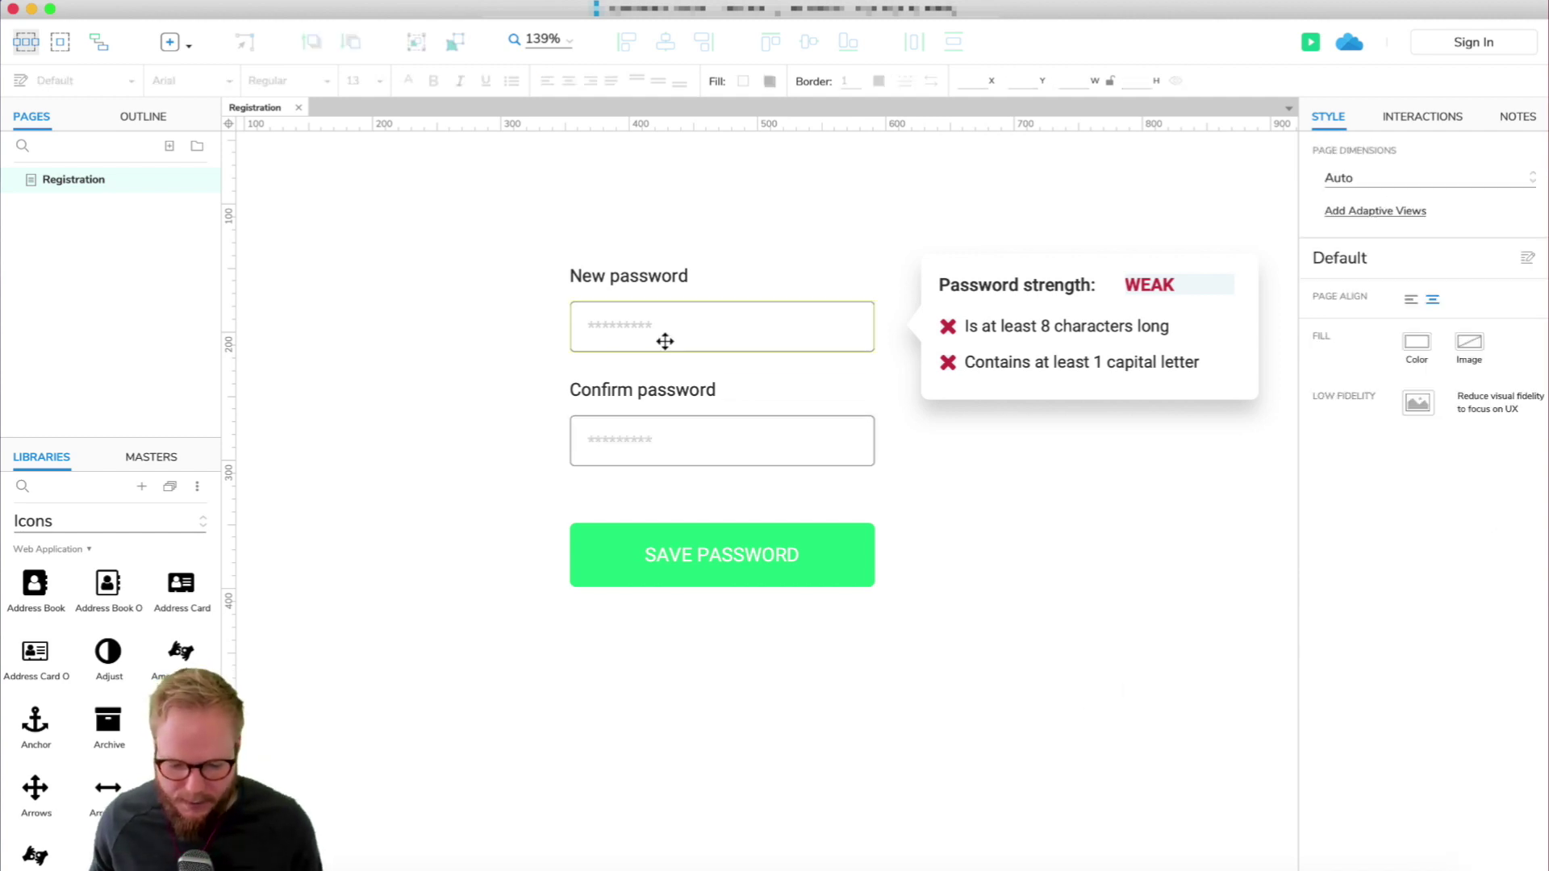
click(664, 339)
click(715, 395)
click(711, 460)
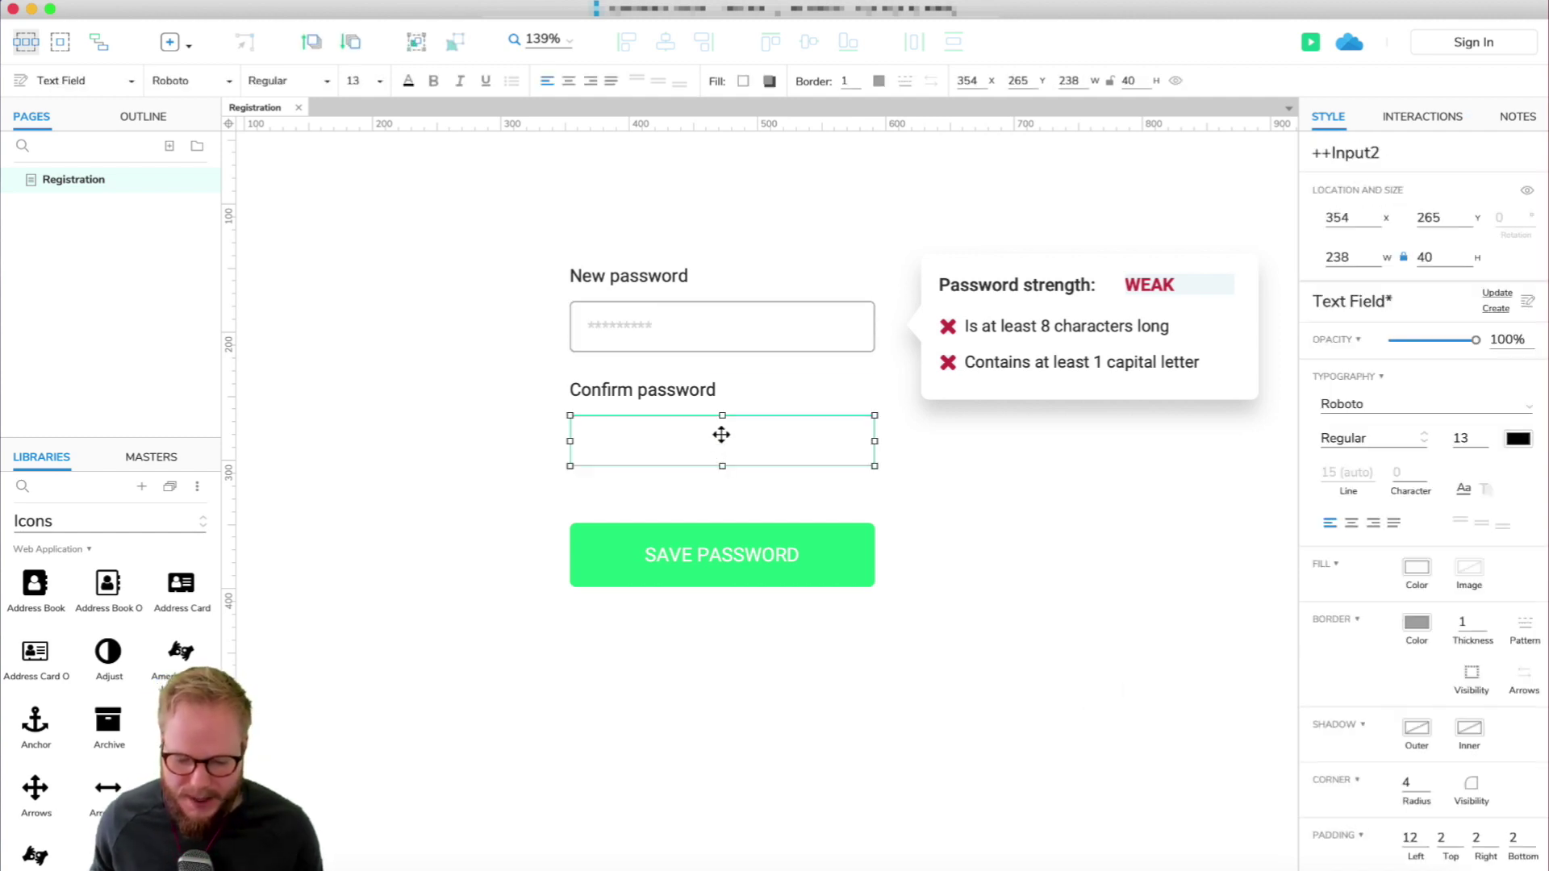
click(751, 322)
click(1420, 117)
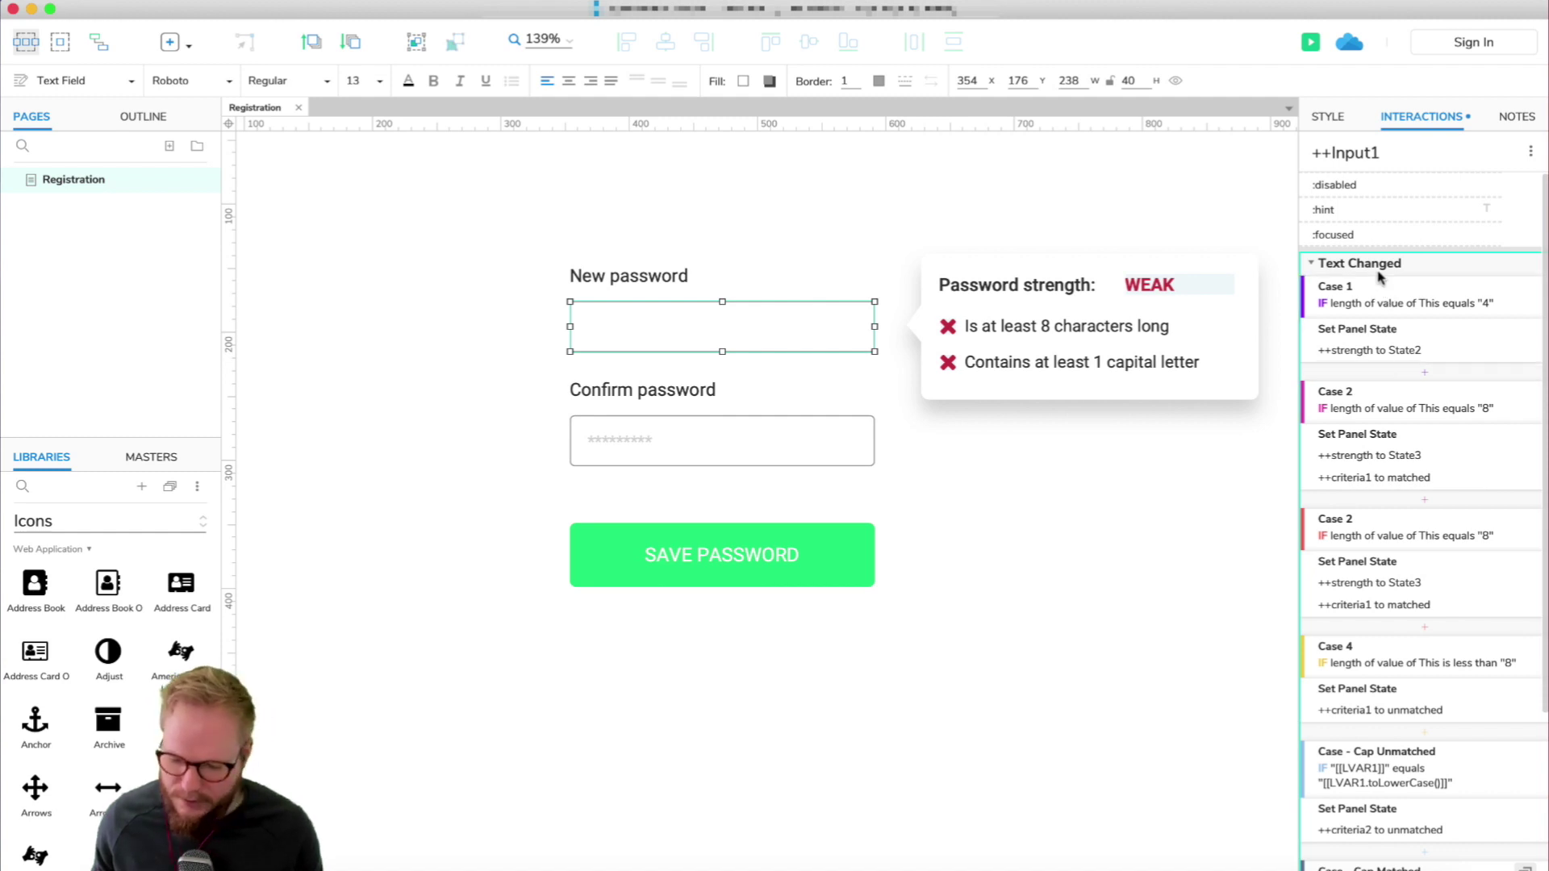
Paste ++Input1's interactions onto ++Input2, delete all its Text Changed cases, and enable cases.
click(789, 424)
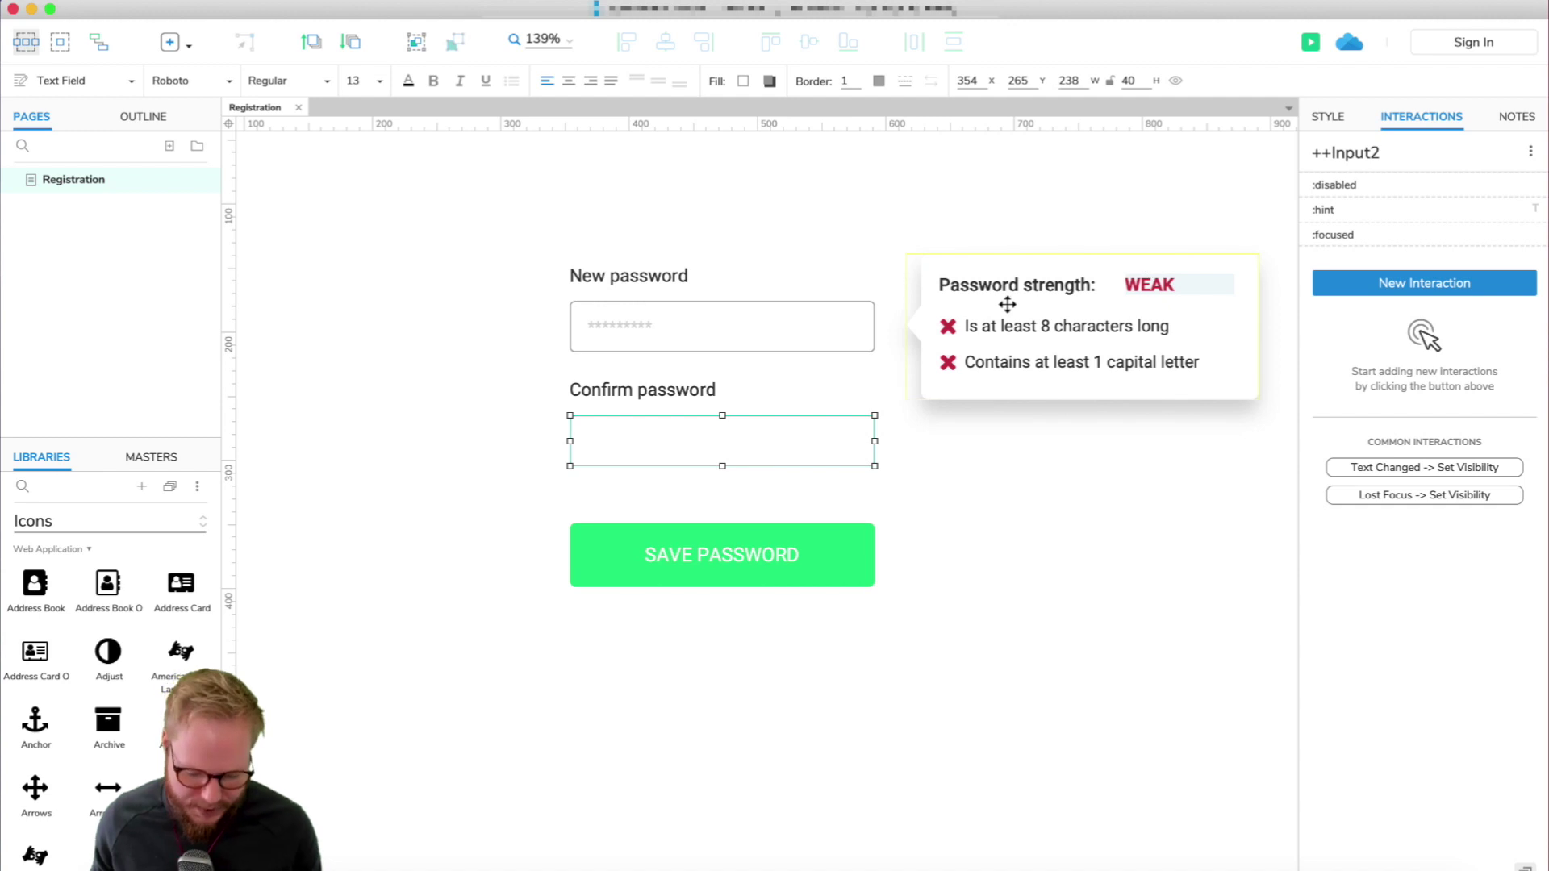
key(super+v)
click(1419, 297)
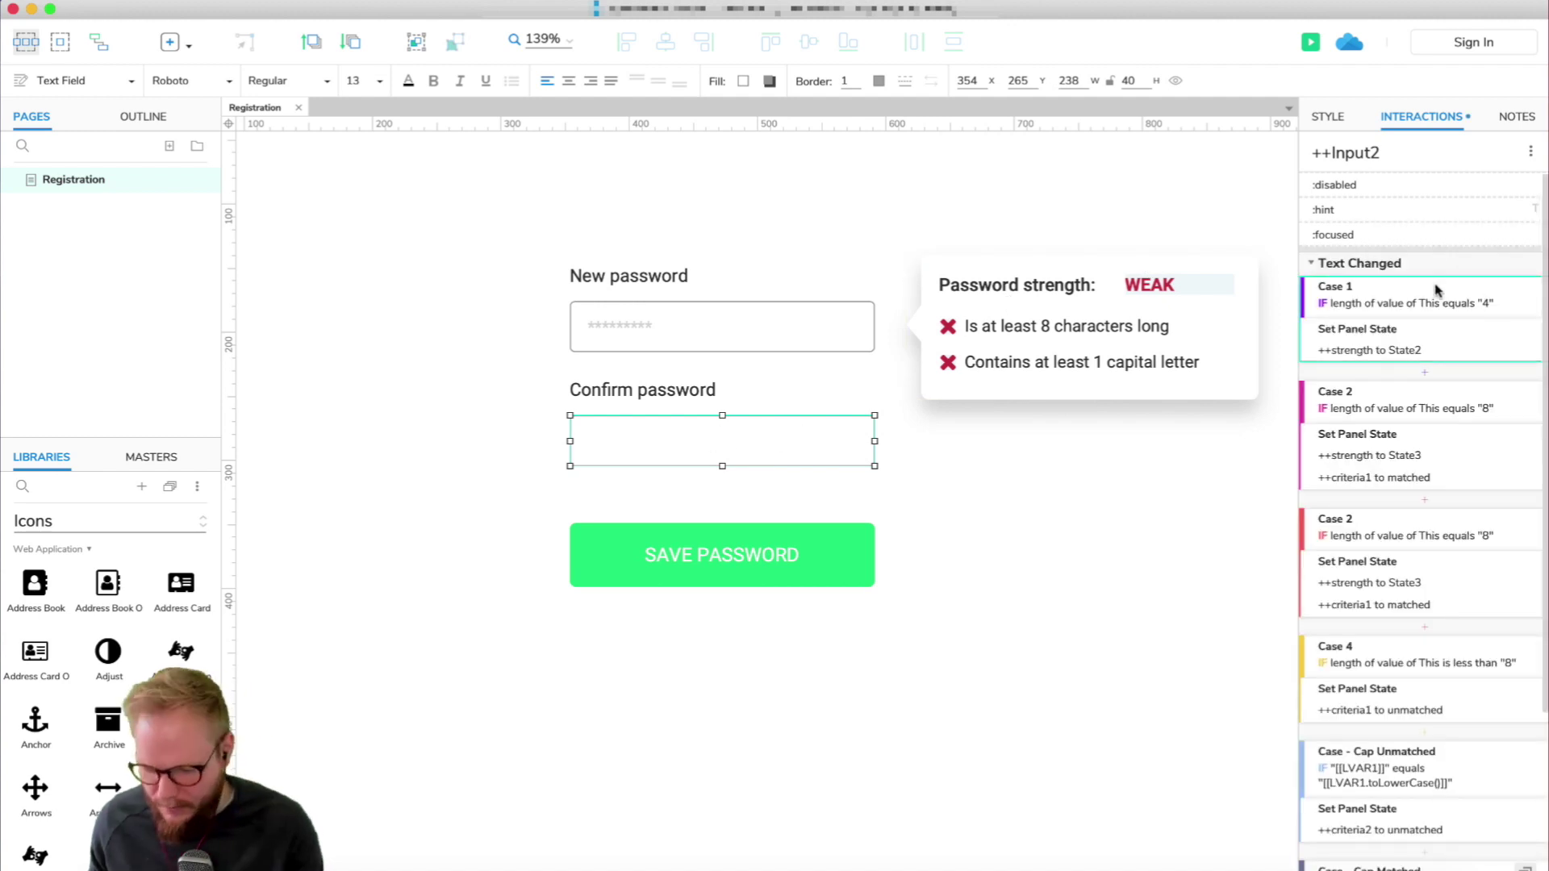
key(Delete)
key(Delete)
key(Delete)
key(Delete)
key(Delete)
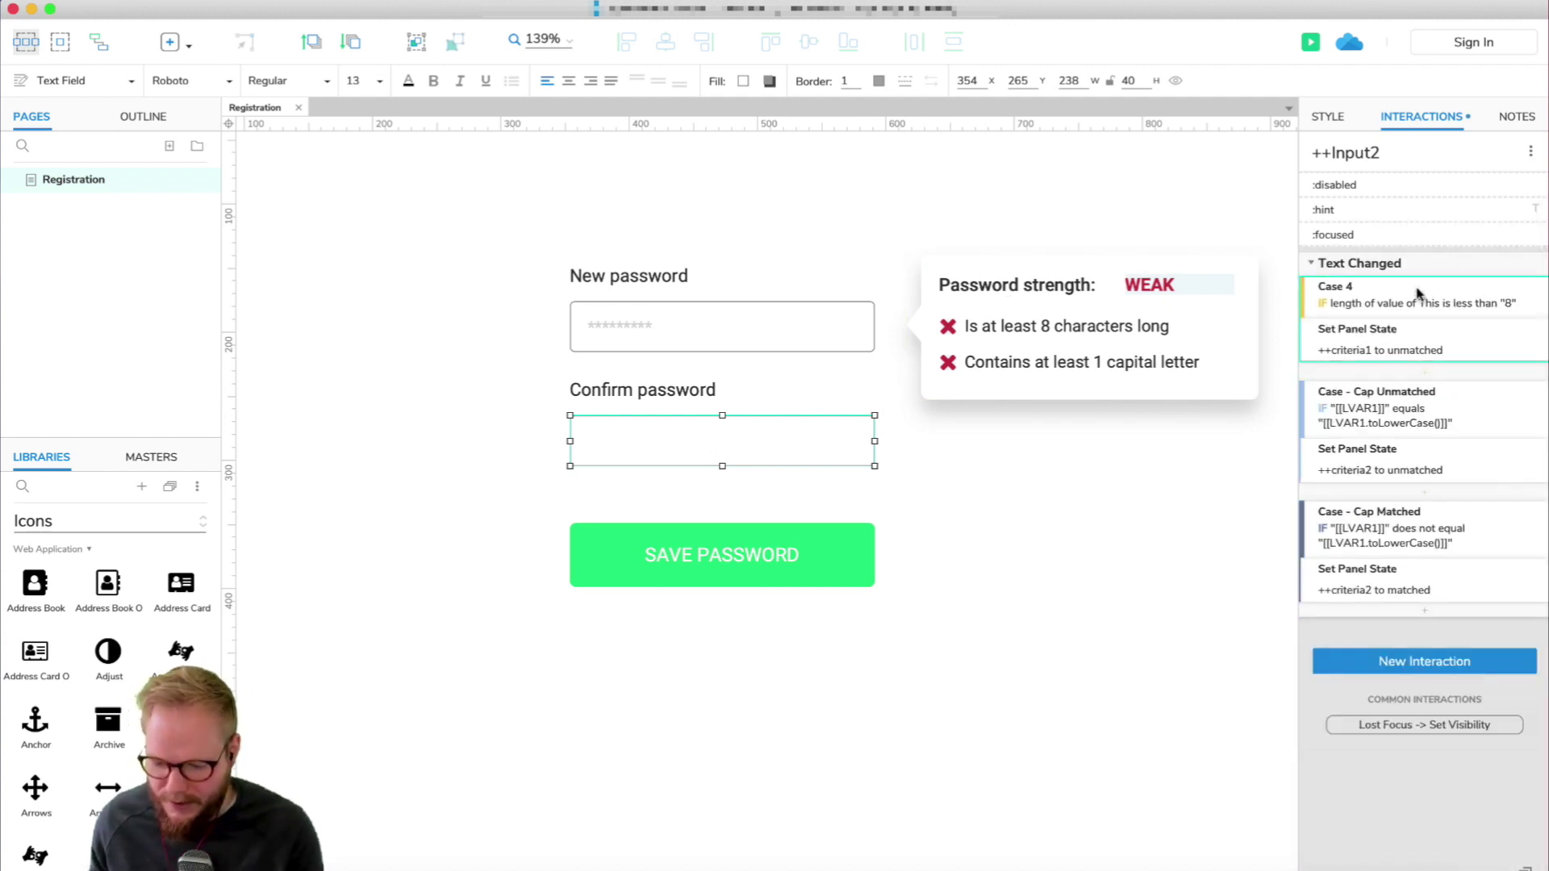
key(Delete)
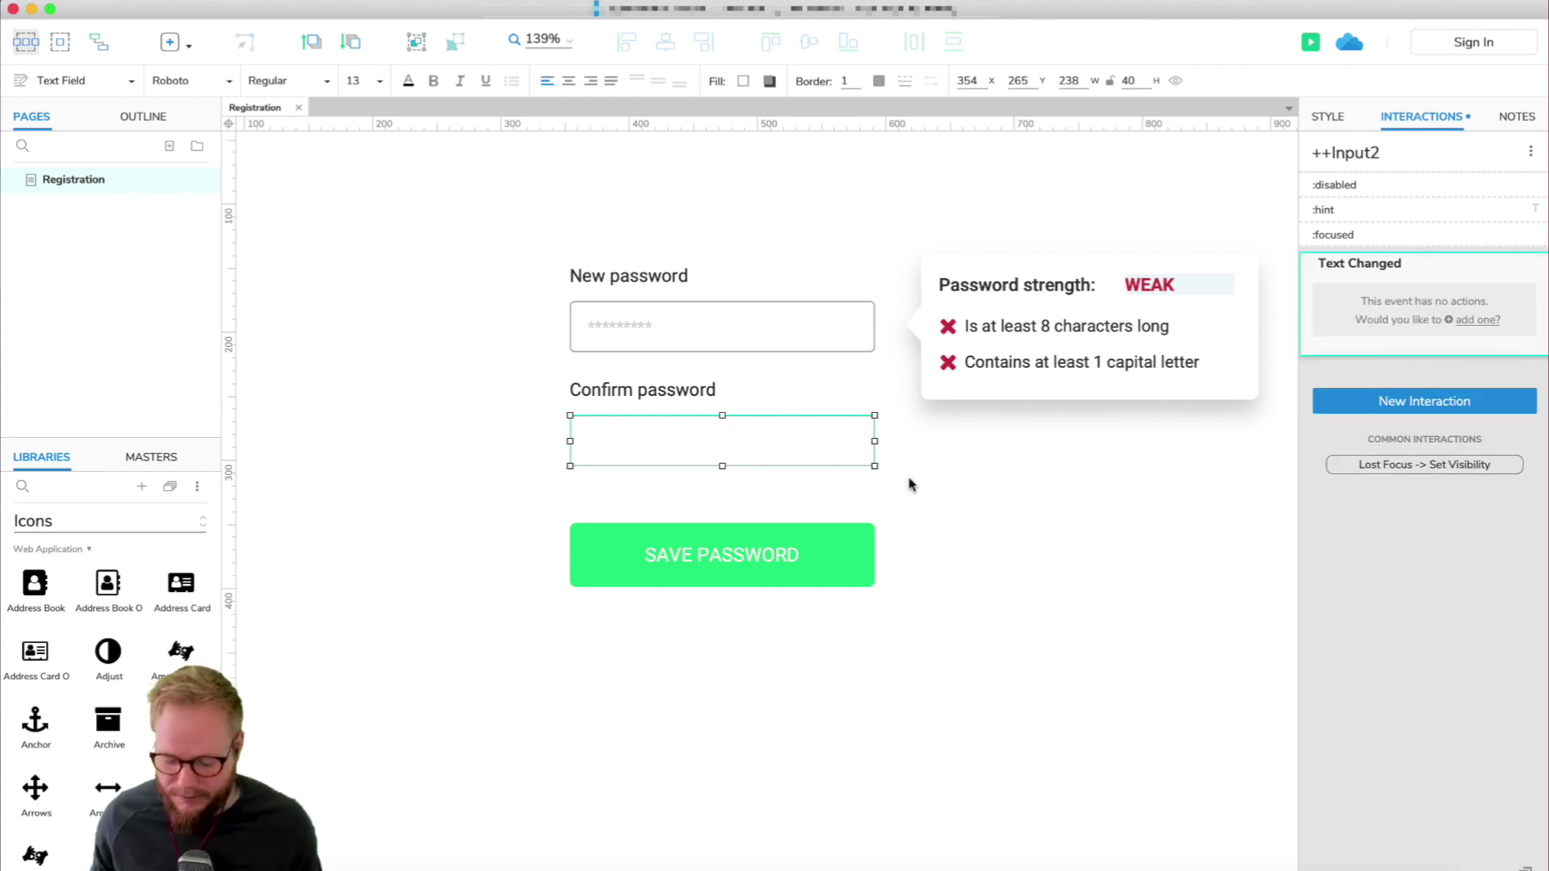
mouse_move(1481, 268)
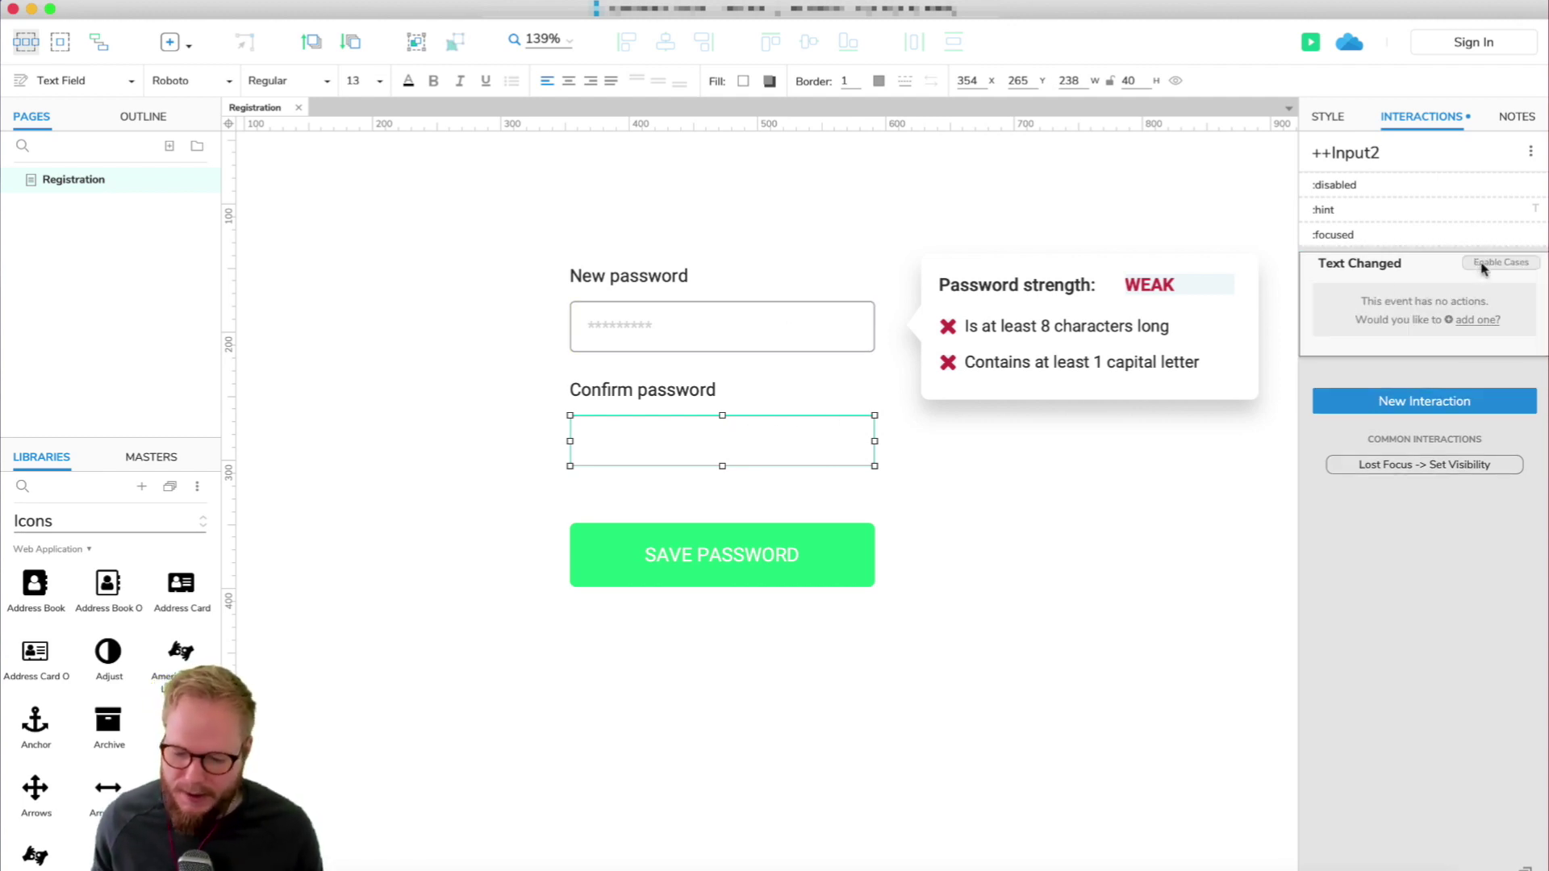
click(1483, 266)
Give Case 1 the condition: text on widget ++Input2 equals text on widget ++Input1.
drag(830, 242, 1086, 41)
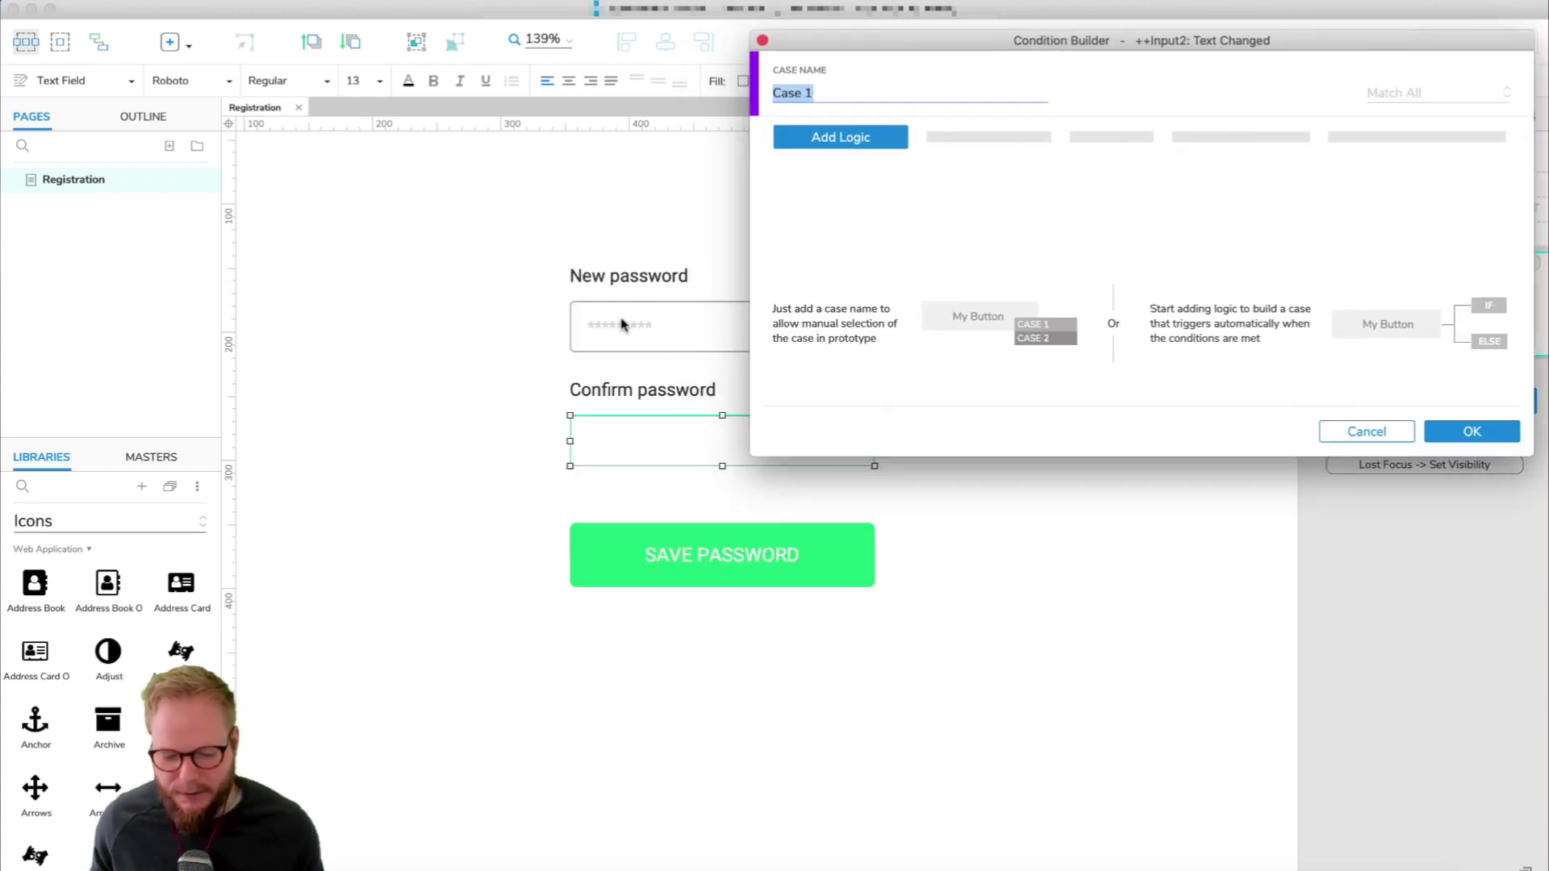
click(840, 138)
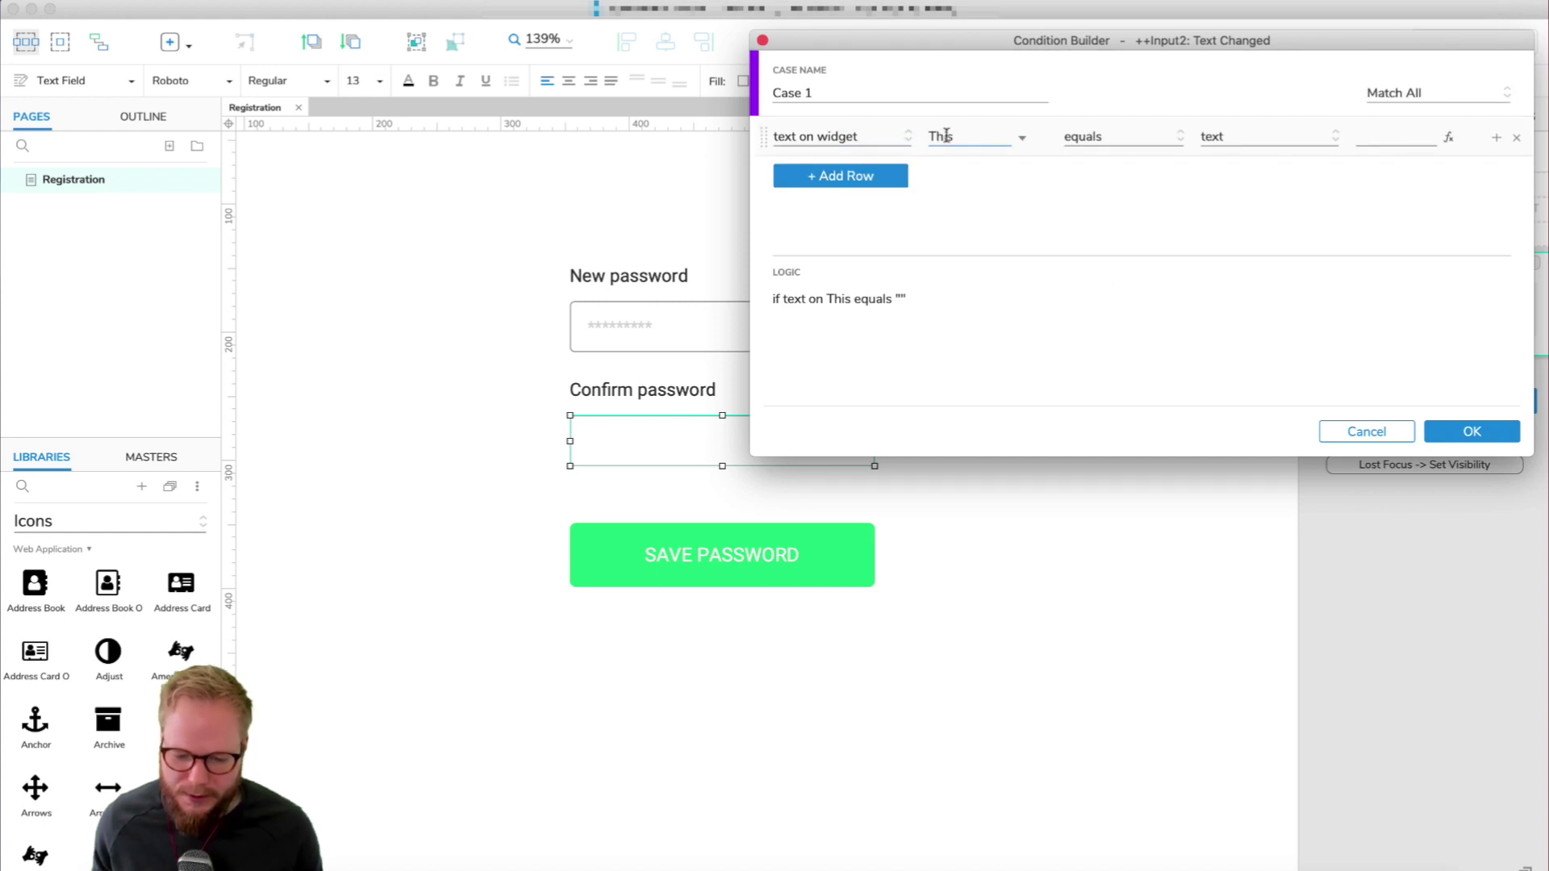
click(998, 137)
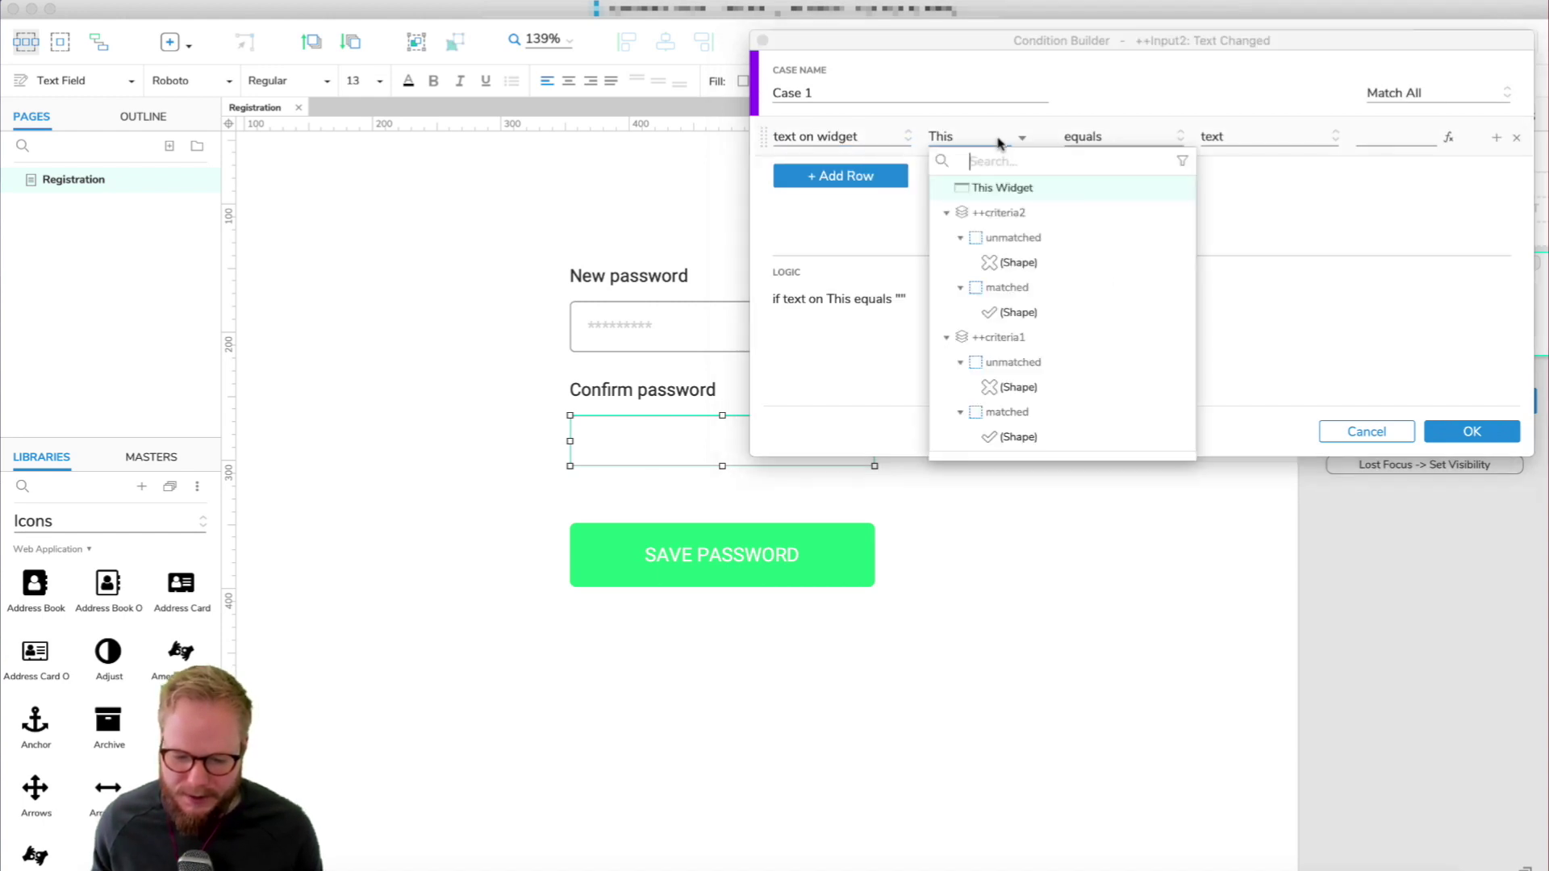
text(input)
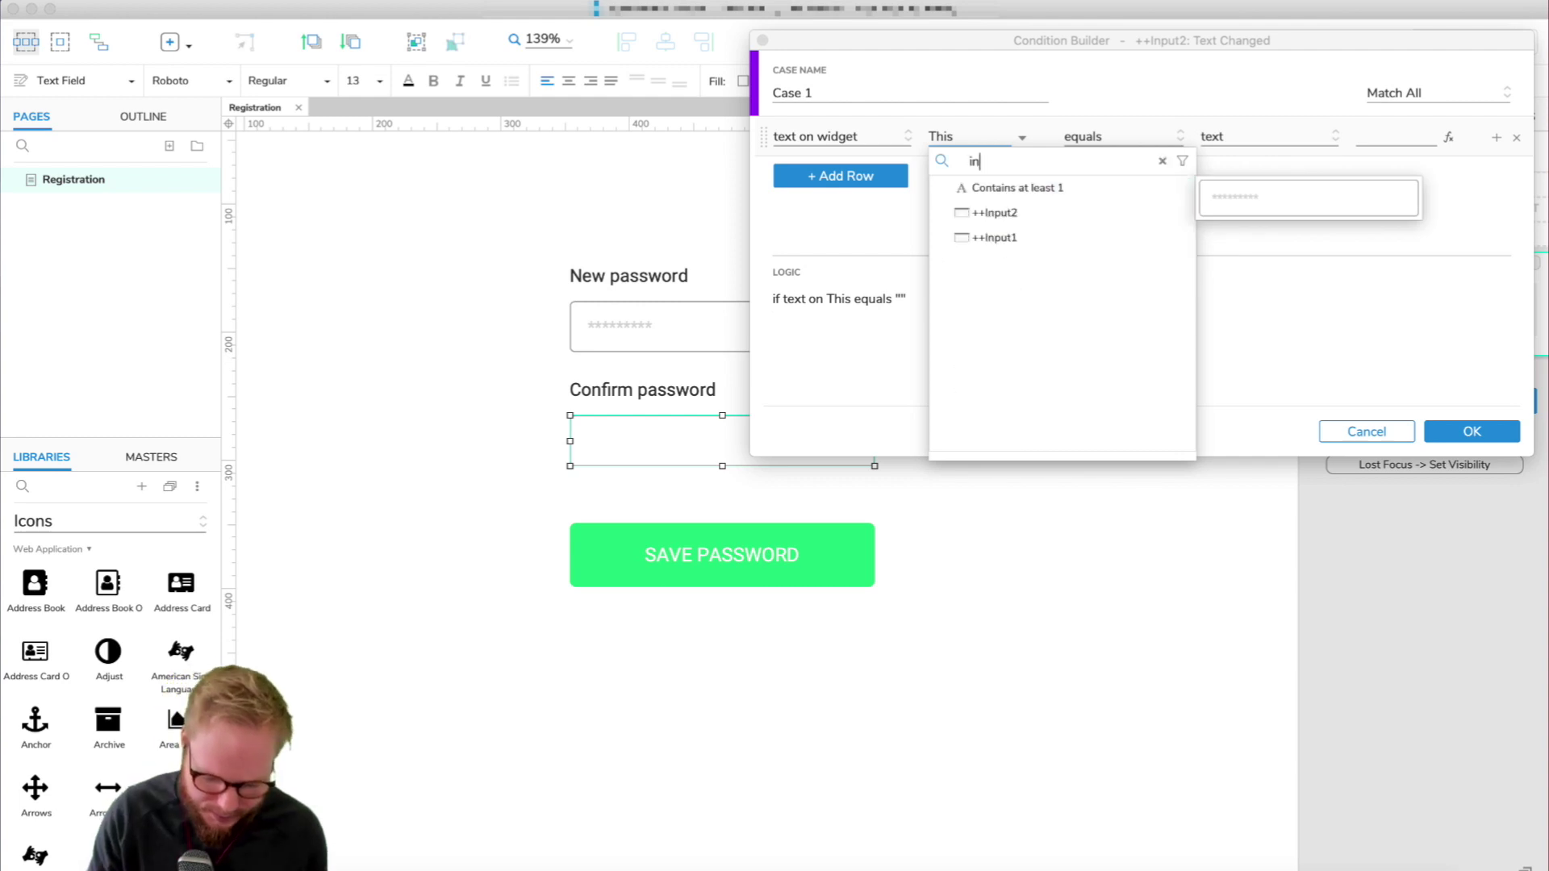
click(999, 203)
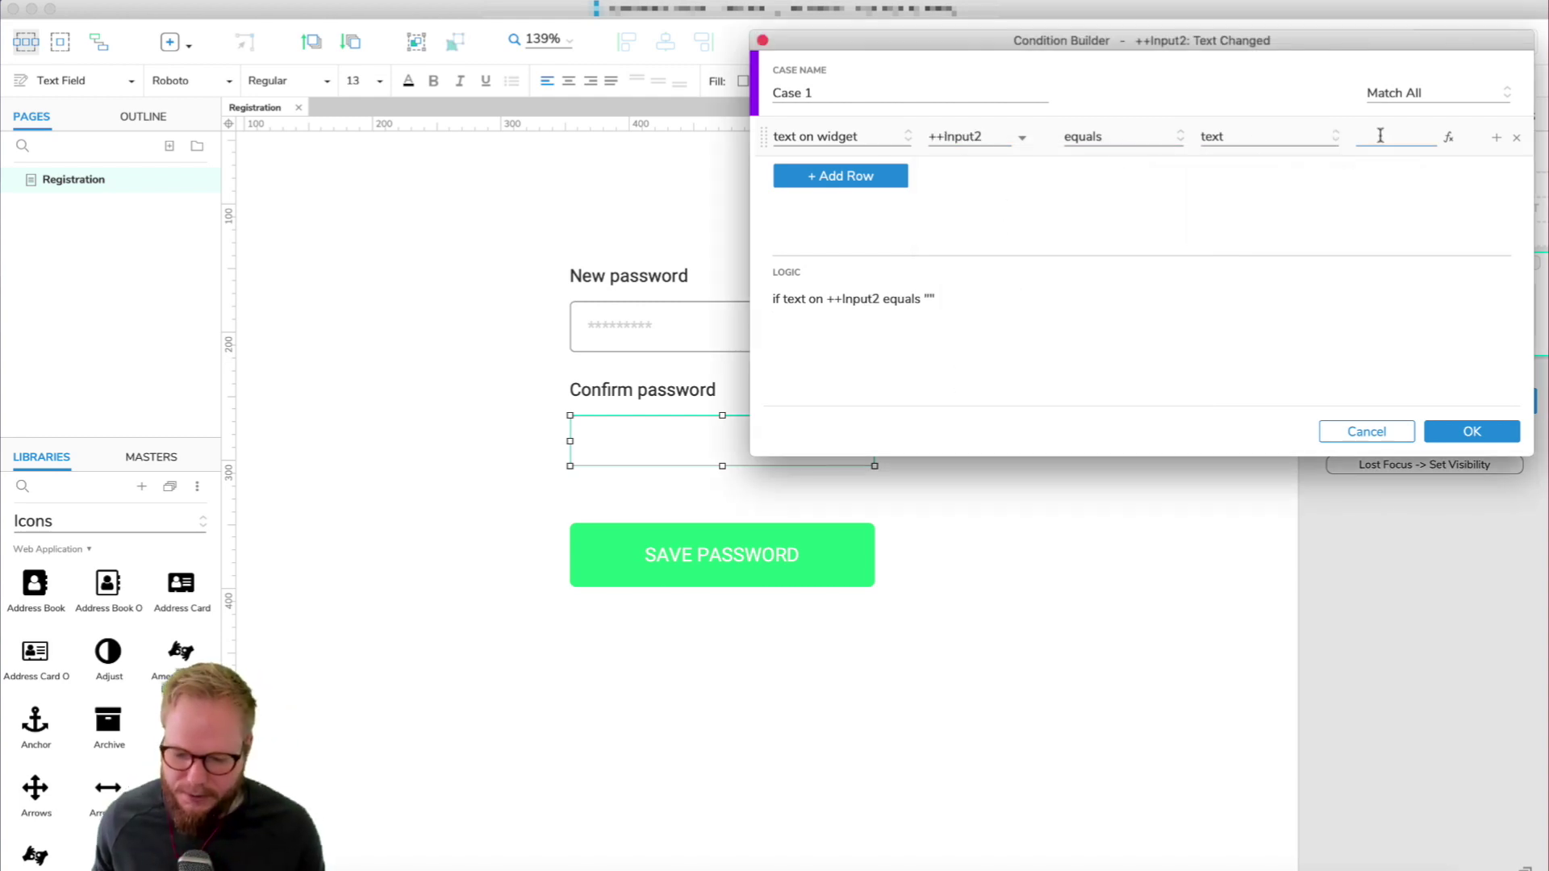
click(1259, 137)
click(1255, 242)
click(1401, 137)
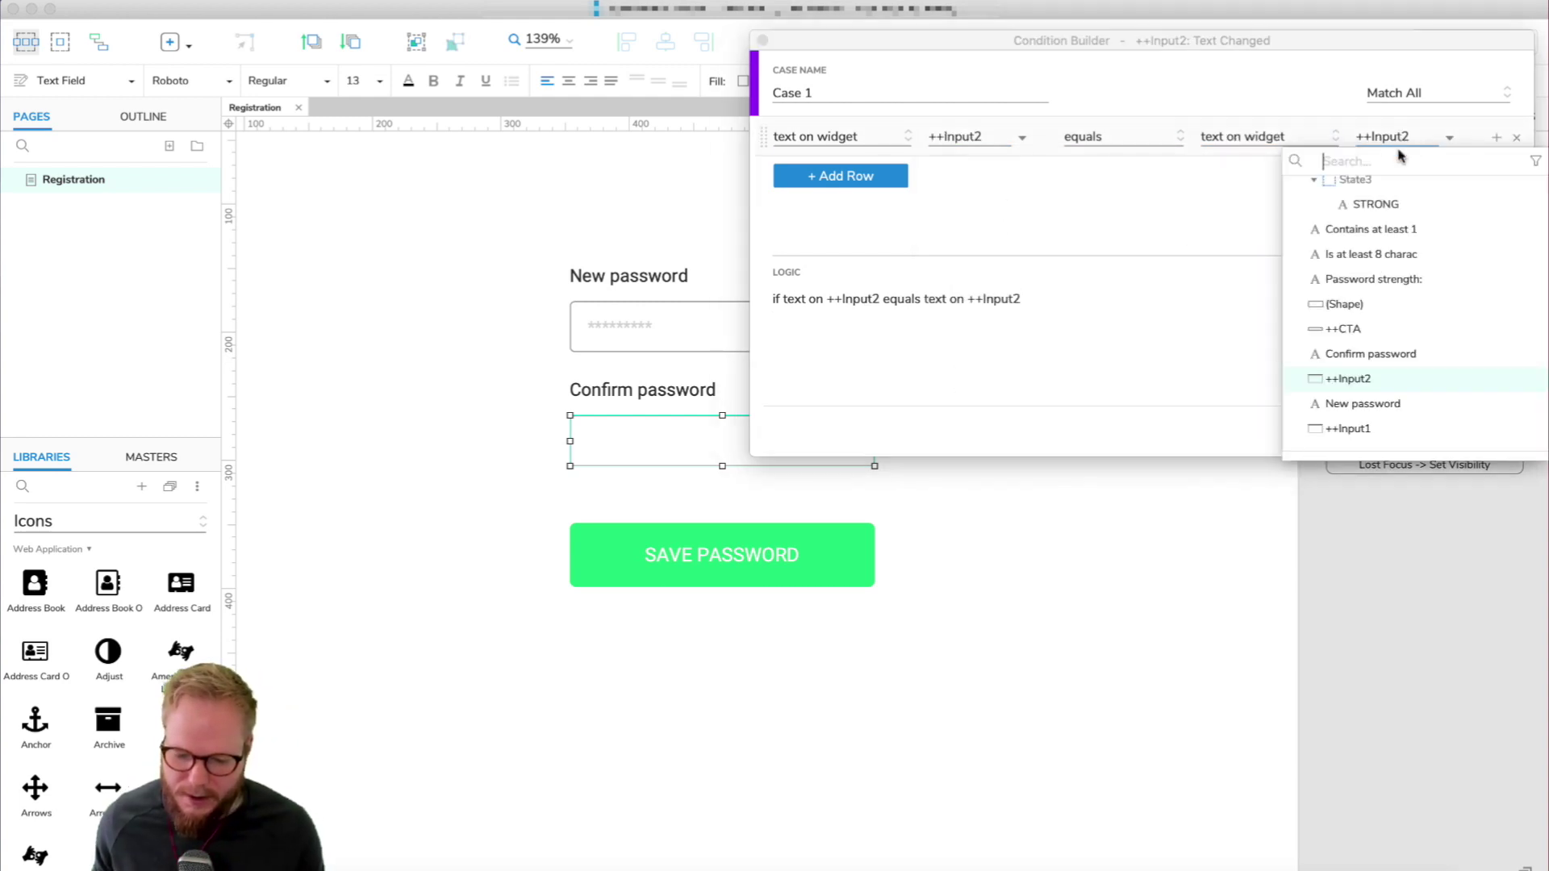
click(1314, 434)
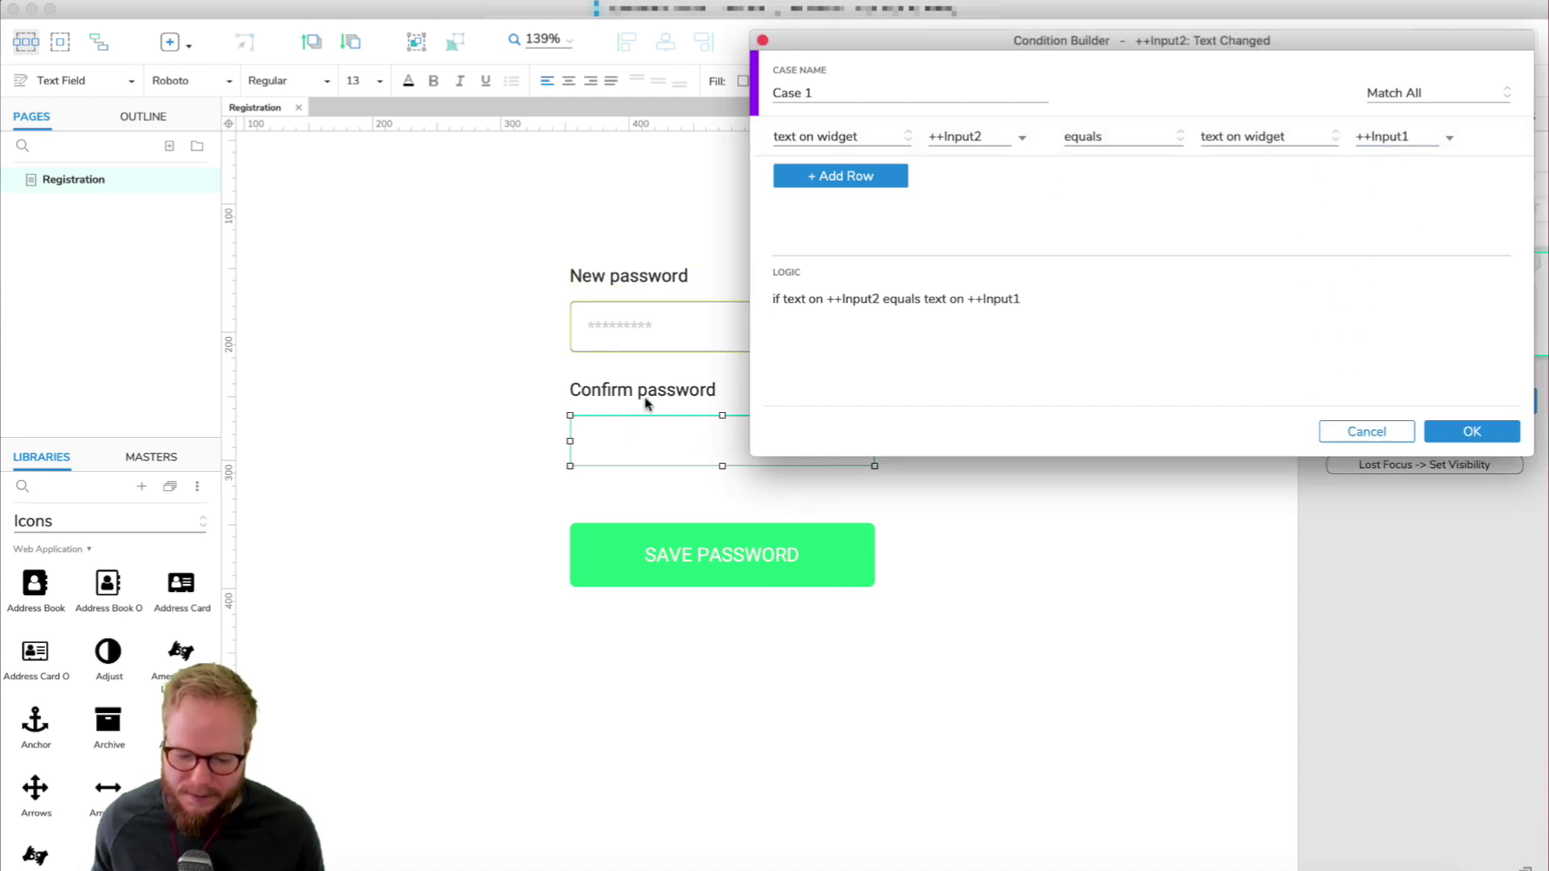
click(1489, 436)
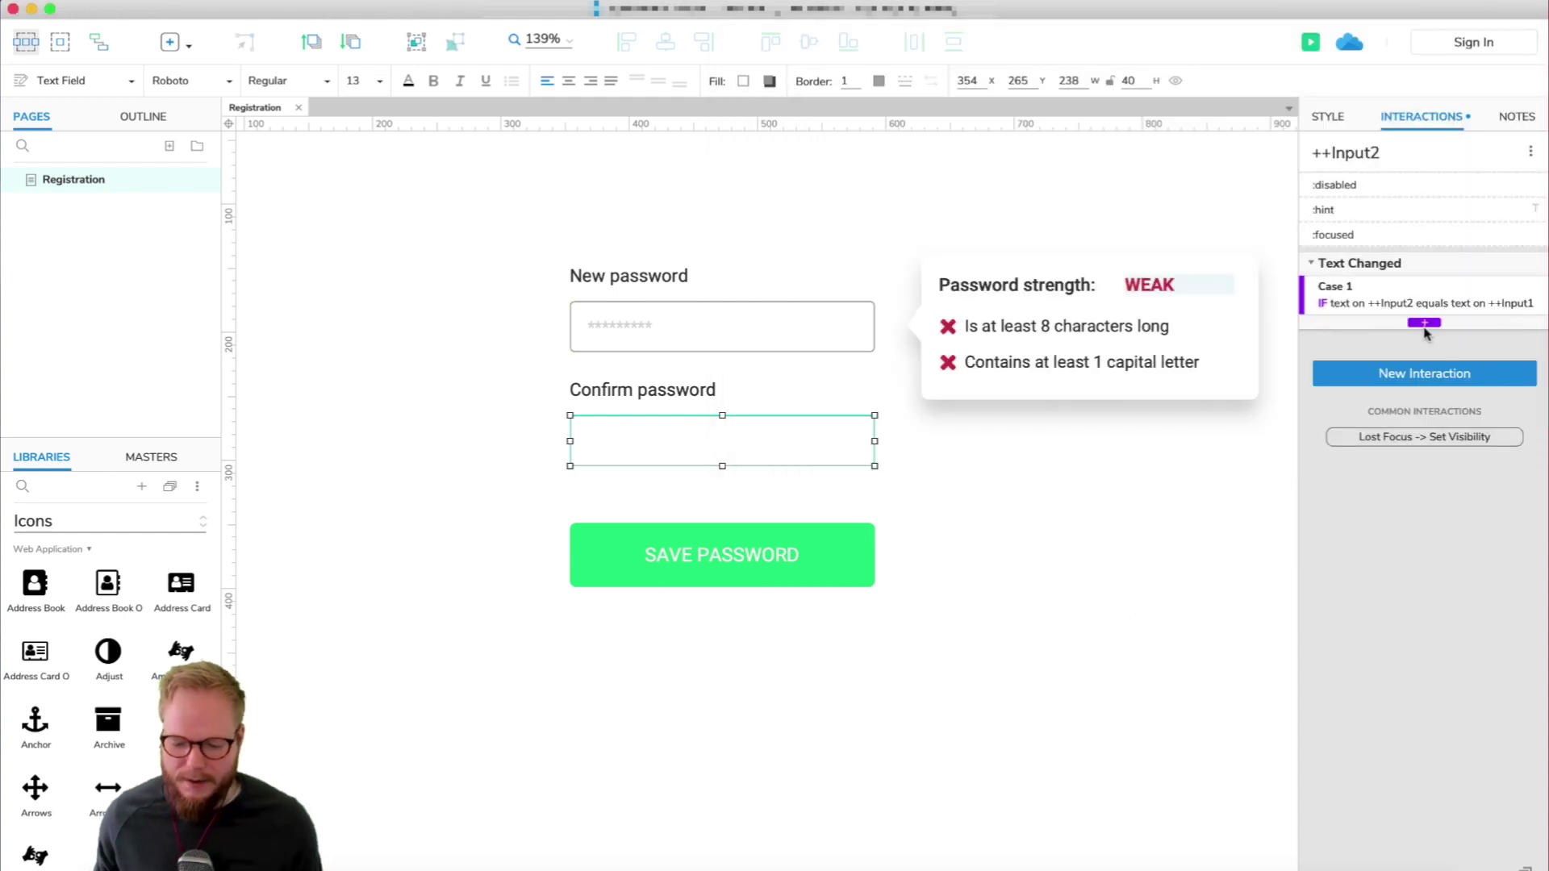
Lower the SAVE PASSWORD button's opacity with the Style tab slider so it looks faded.
click(741, 555)
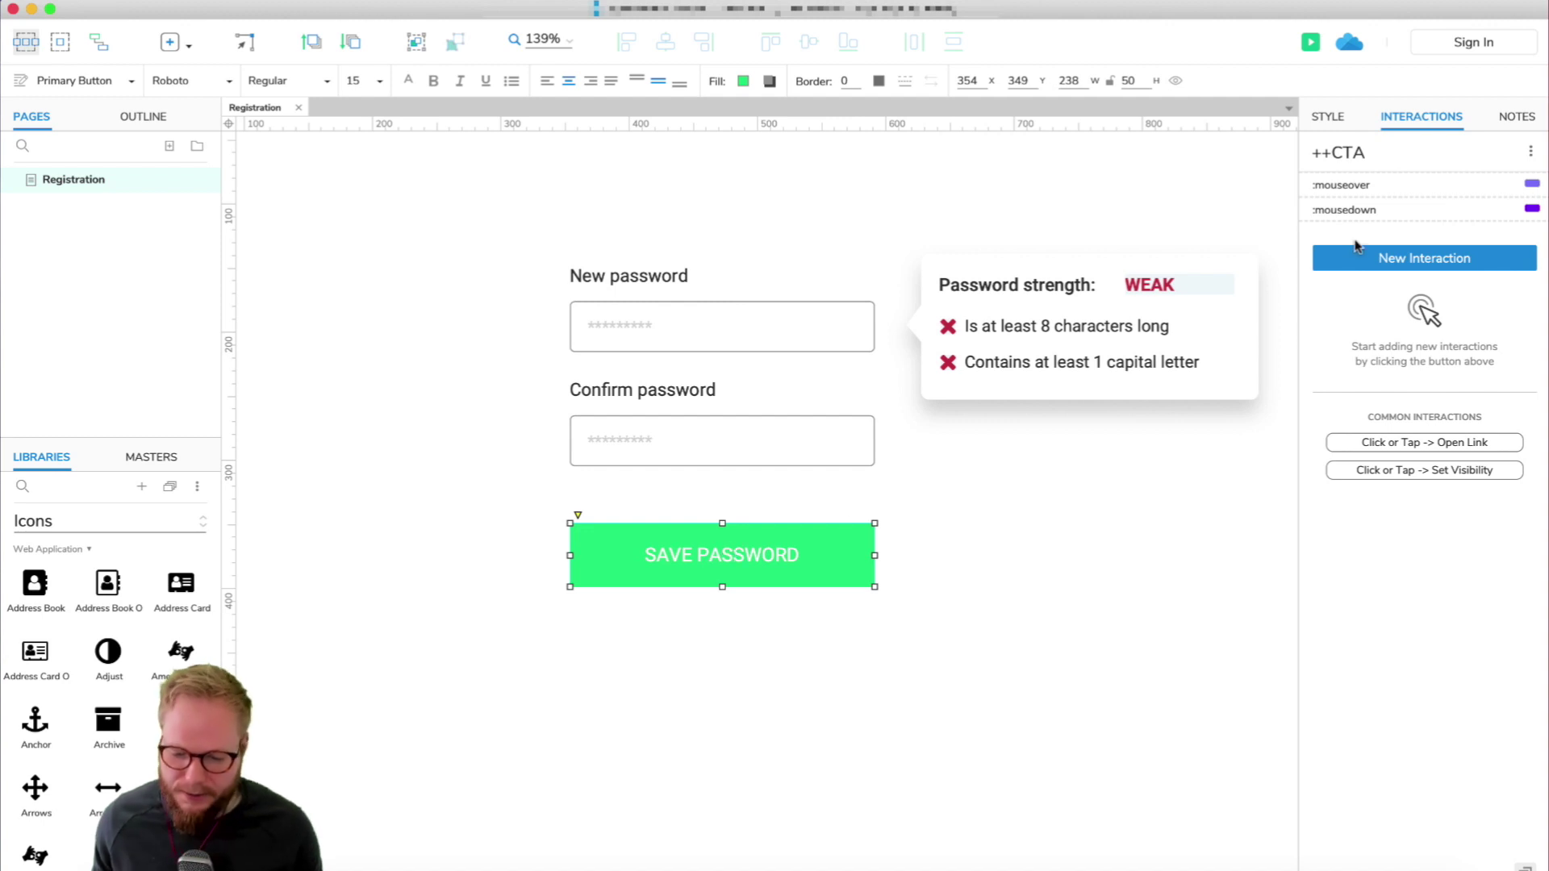
click(1326, 118)
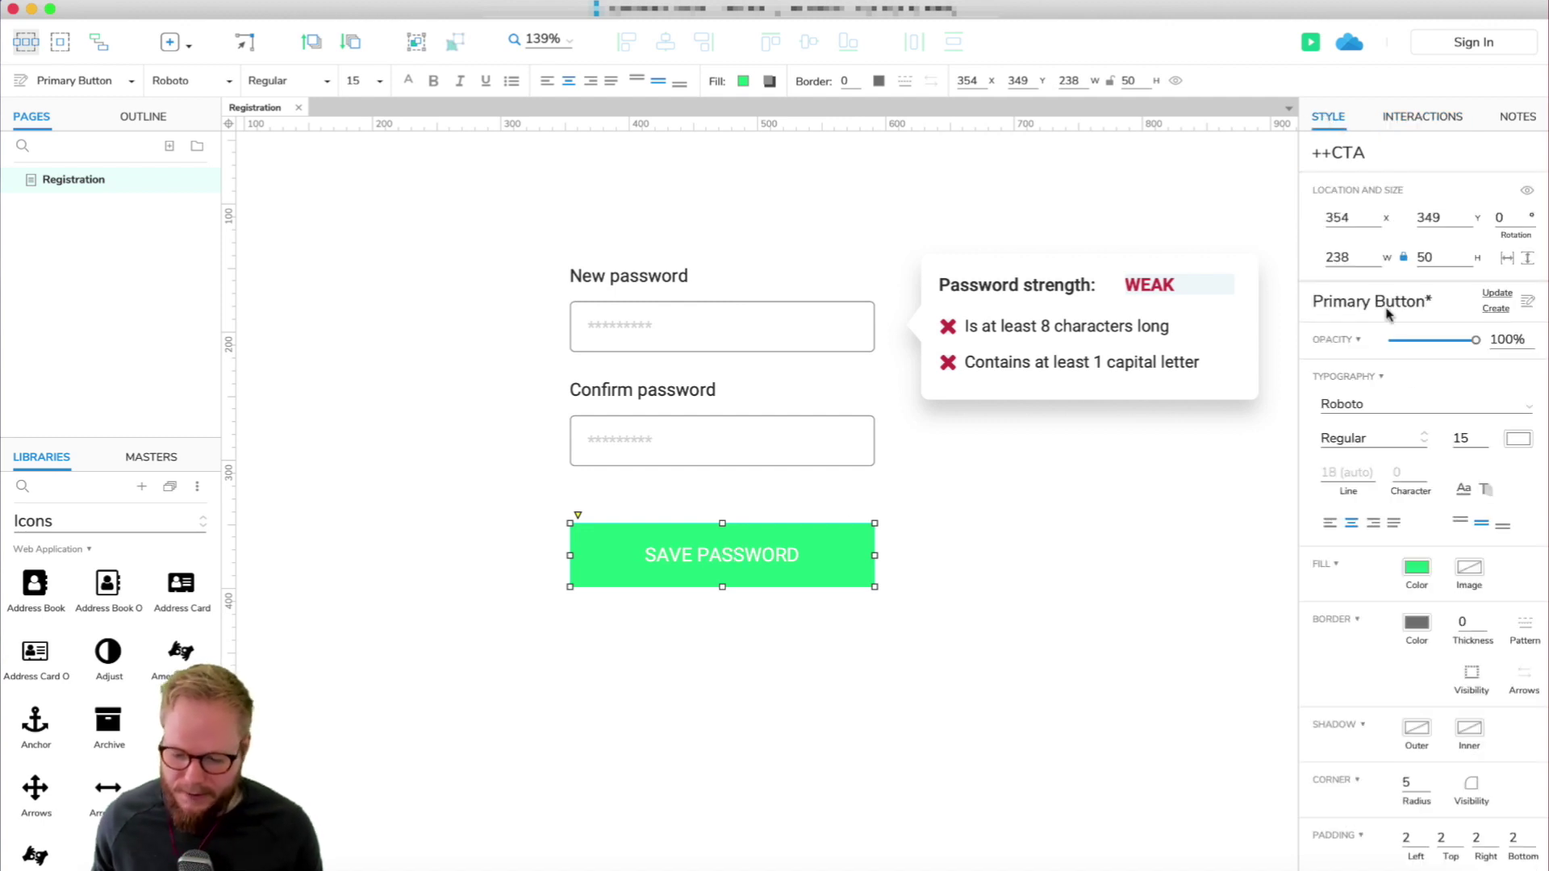
drag(1474, 342, 1426, 342)
click(1067, 612)
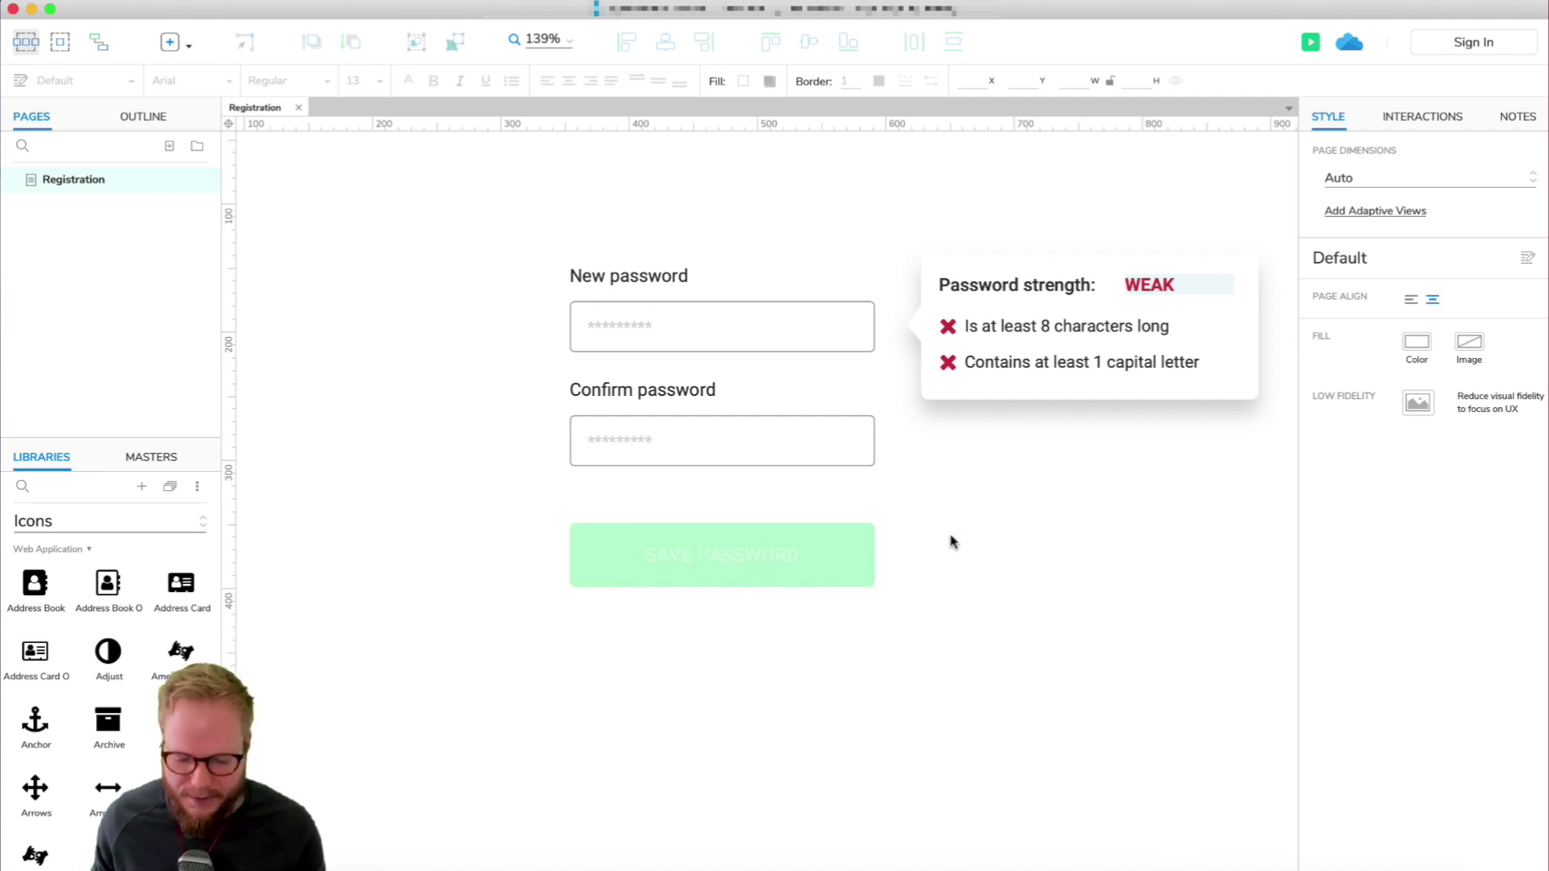
click(788, 457)
Add a Set Opacity action to Case 1 that sets ++CTA to 100%.
click(1422, 117)
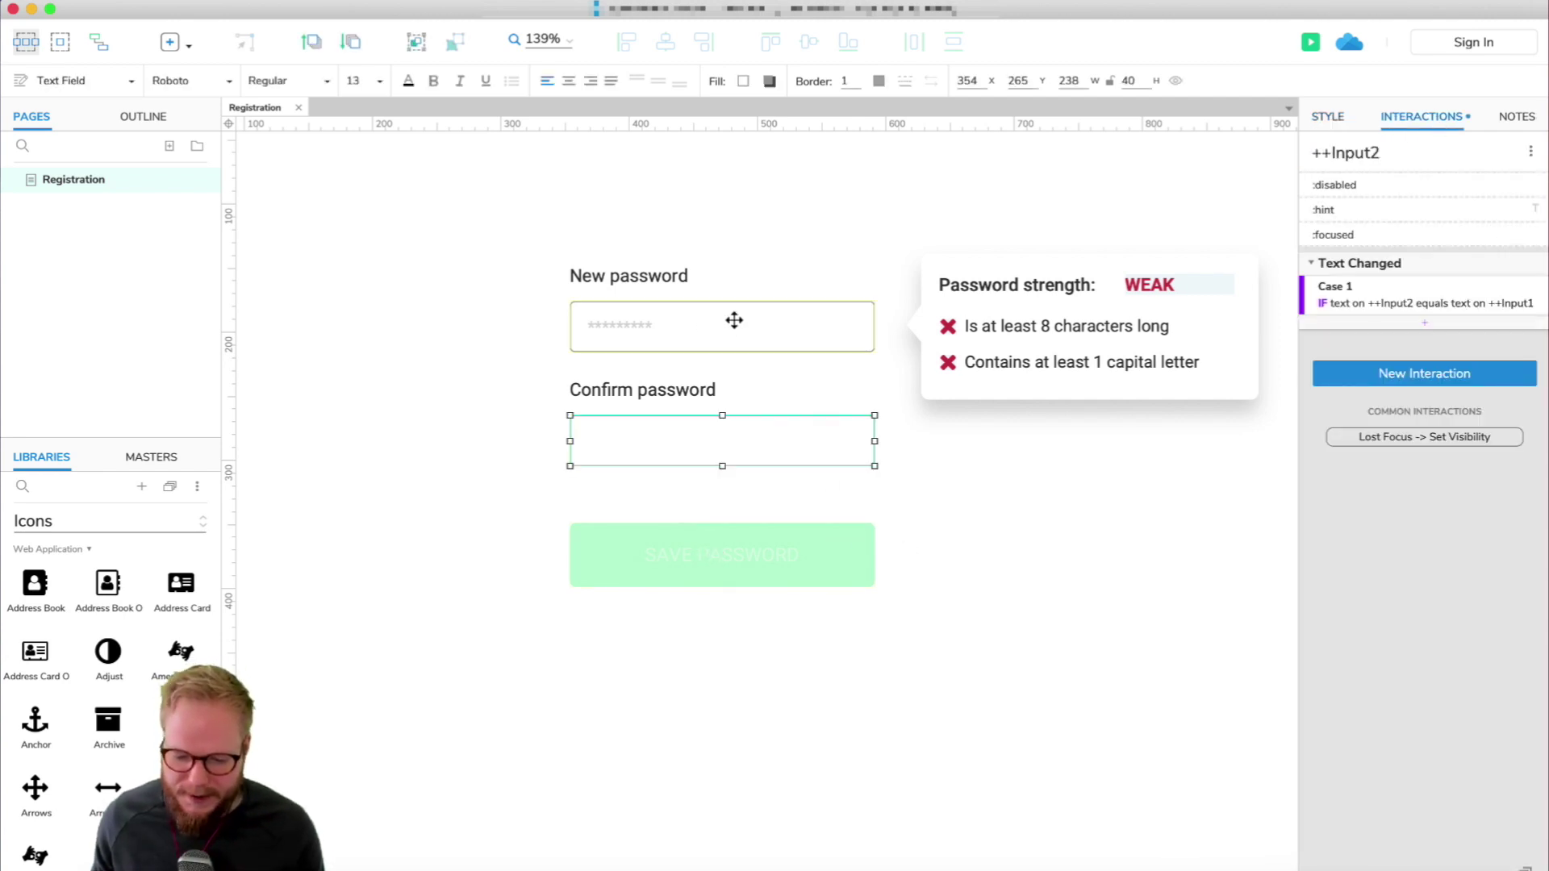
click(1424, 324)
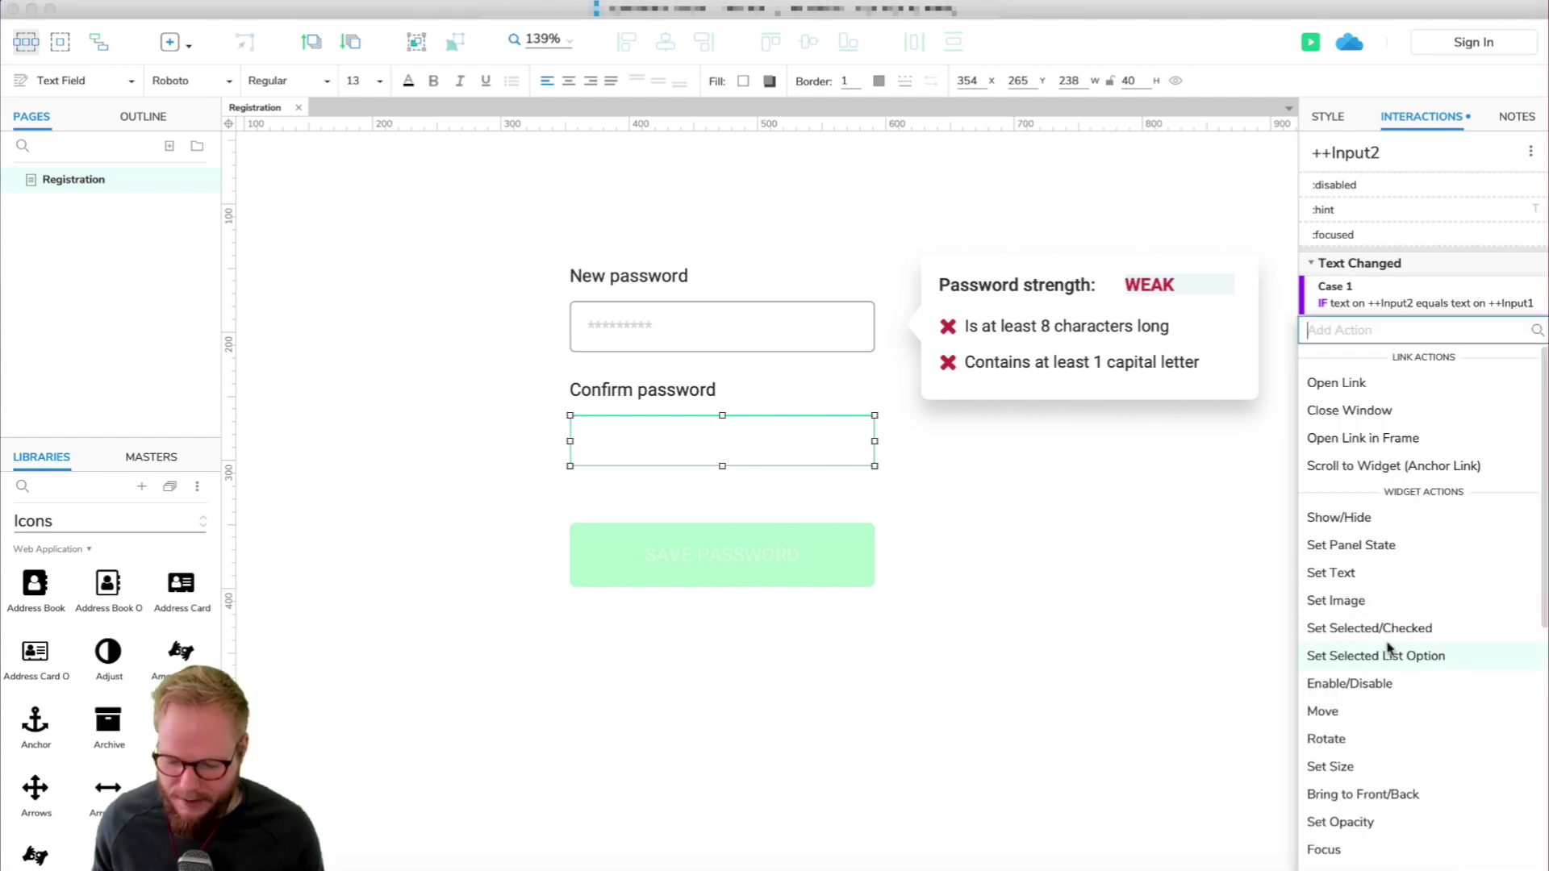
scroll(1394, 736, down, 1)
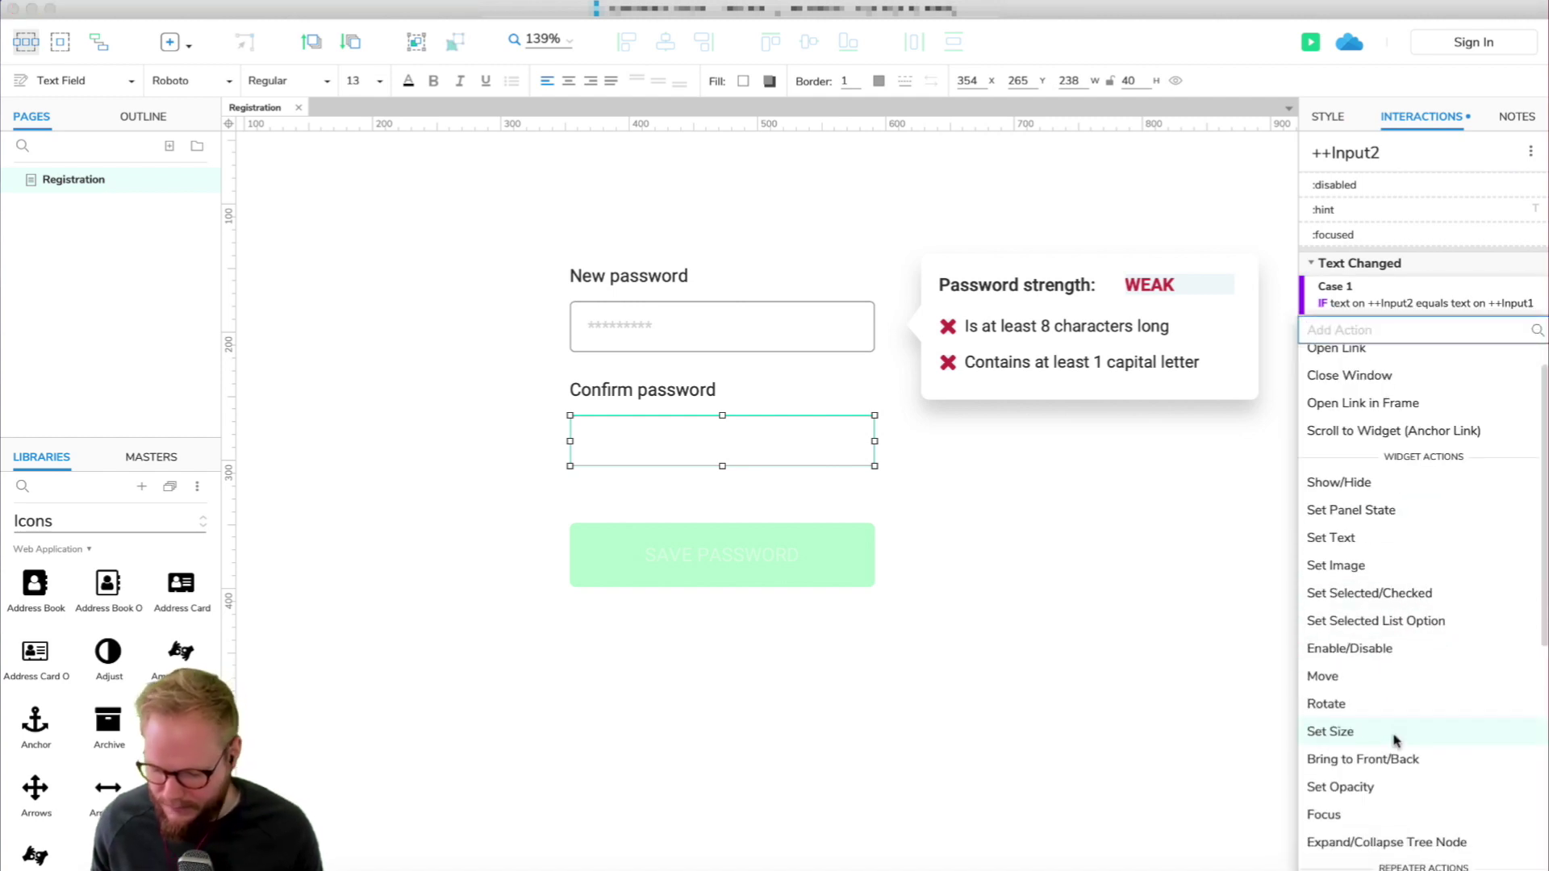
click(1384, 797)
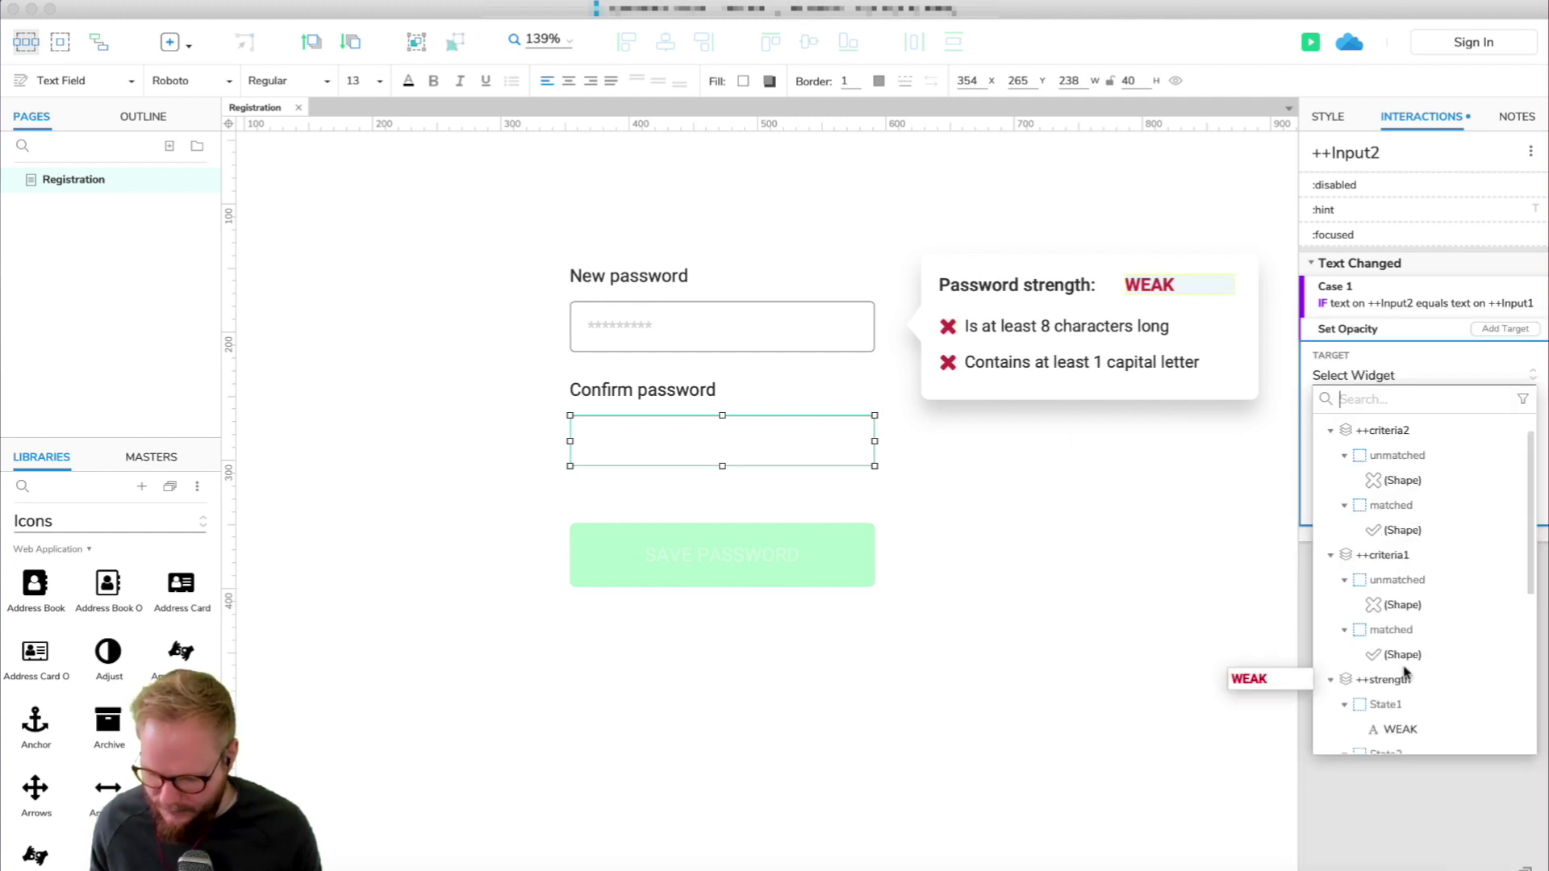
scroll(1404, 676, down, 5)
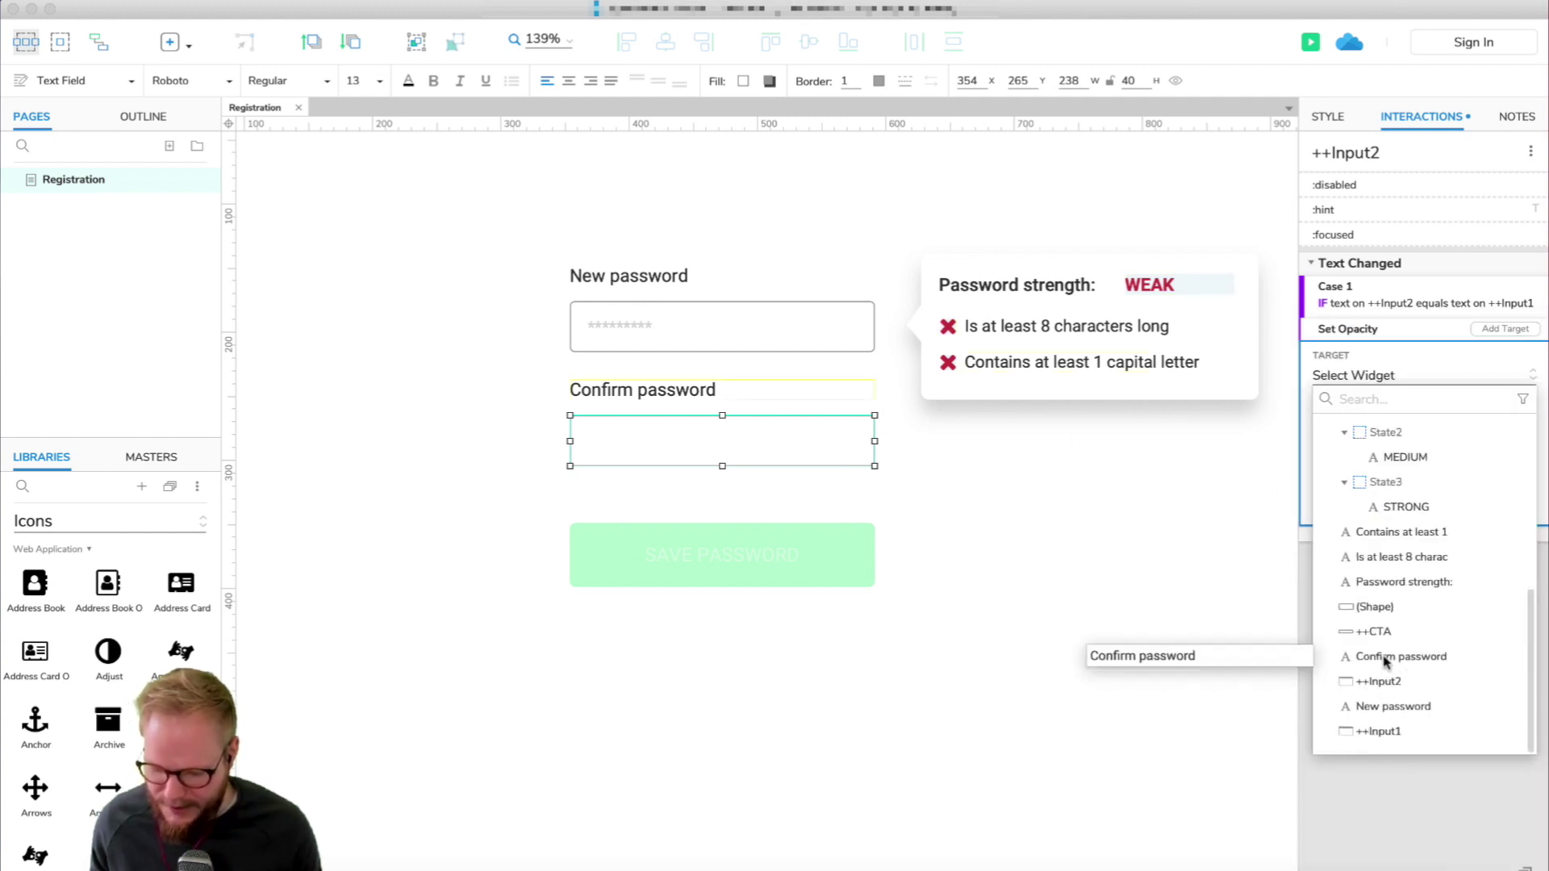
click(1380, 632)
double_click(1358, 448)
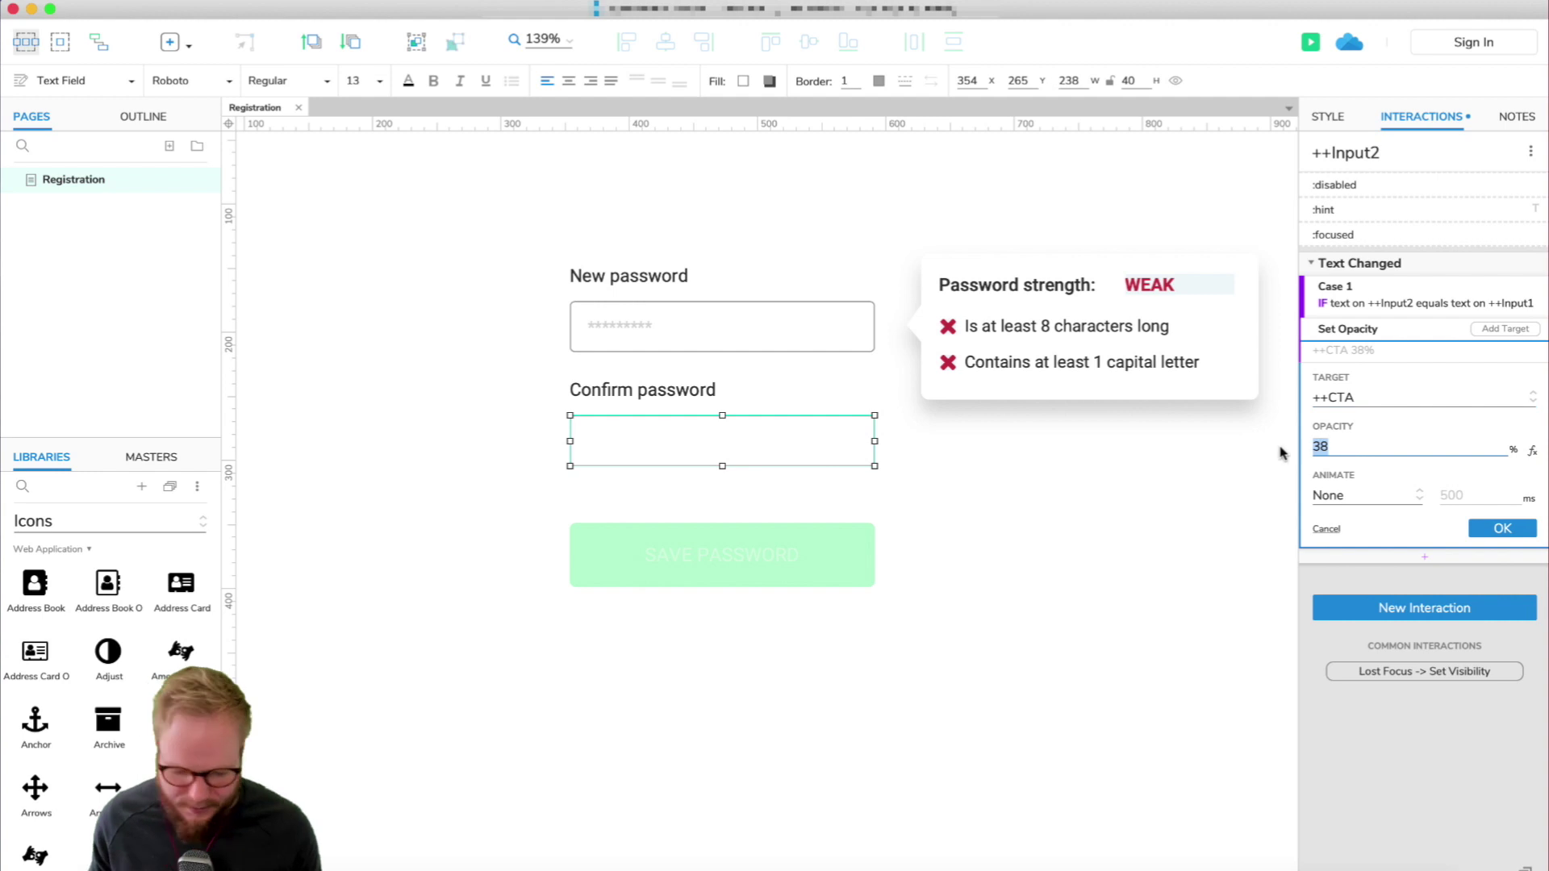
text(100)
click(1497, 532)
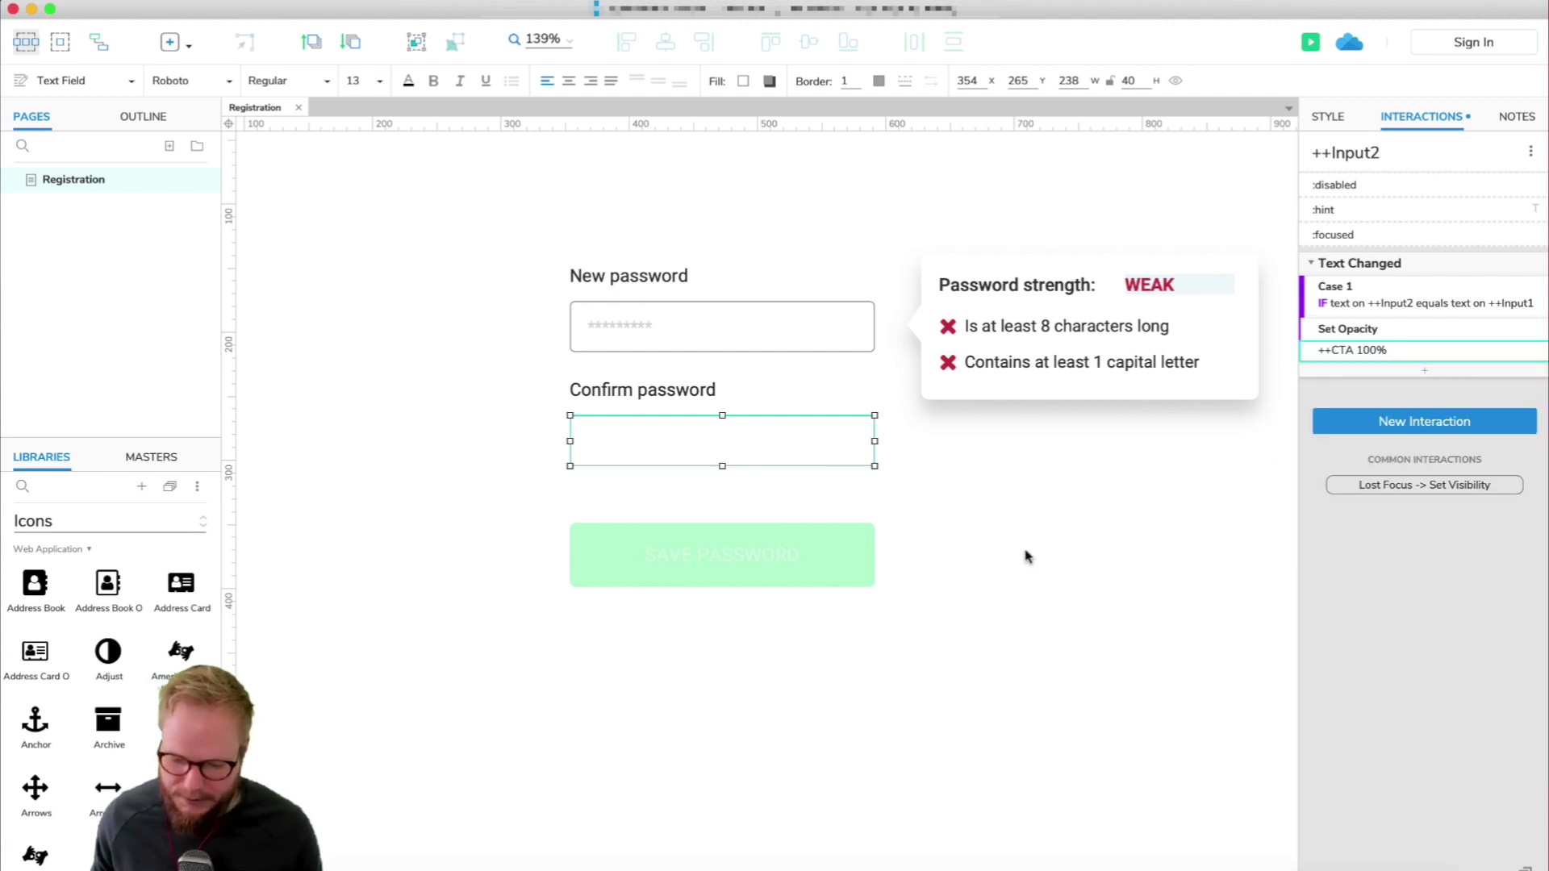
Reselect the Confirm password field to review its Case 1 interactions.
click(764, 473)
click(754, 450)
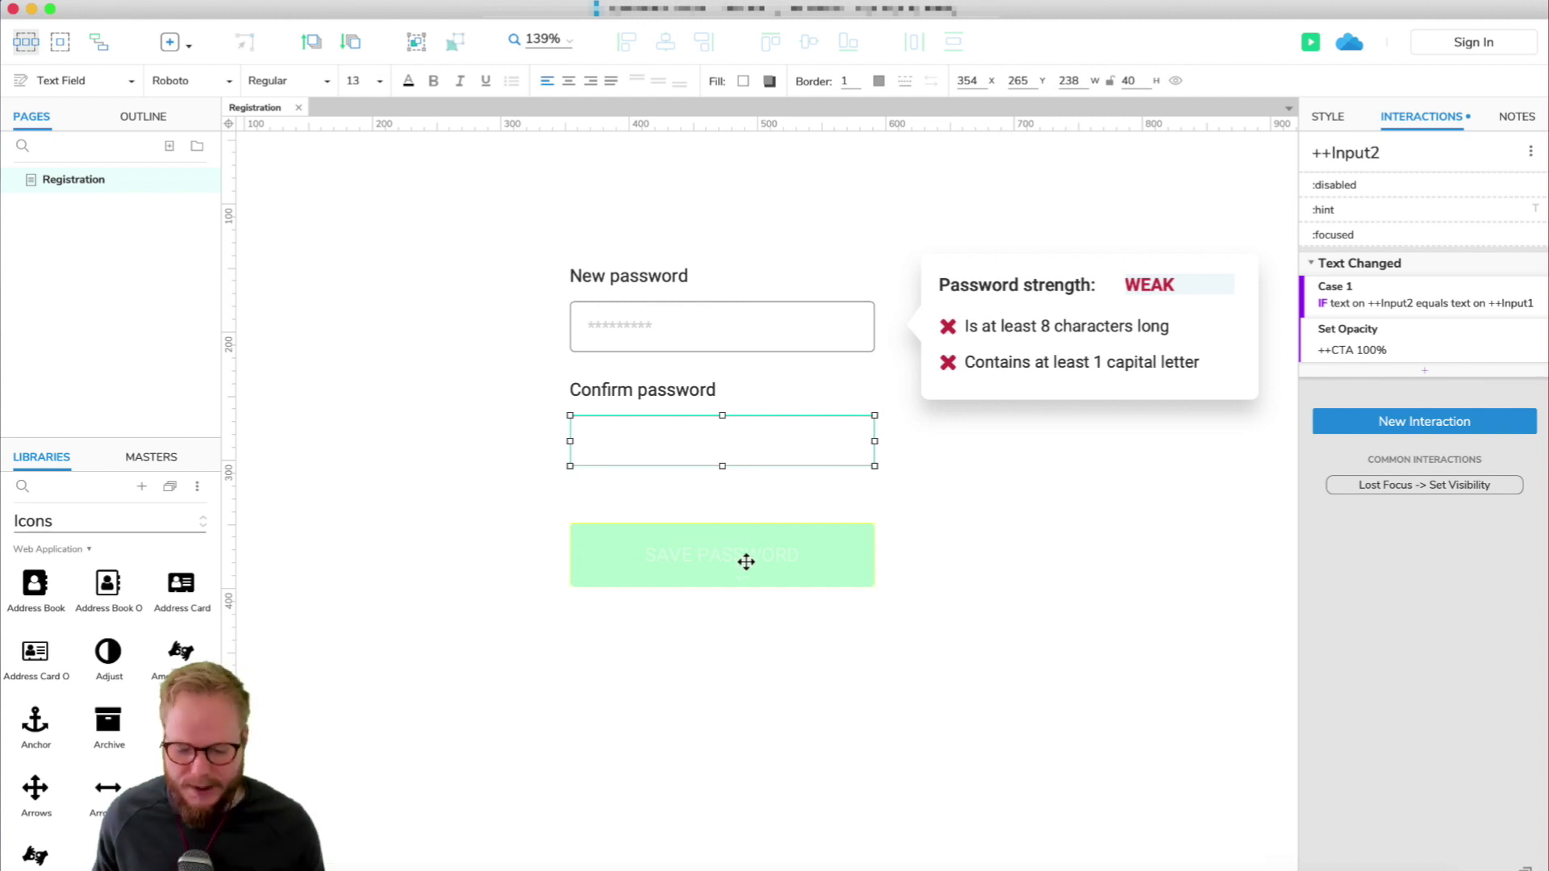
click(1051, 516)
click(834, 443)
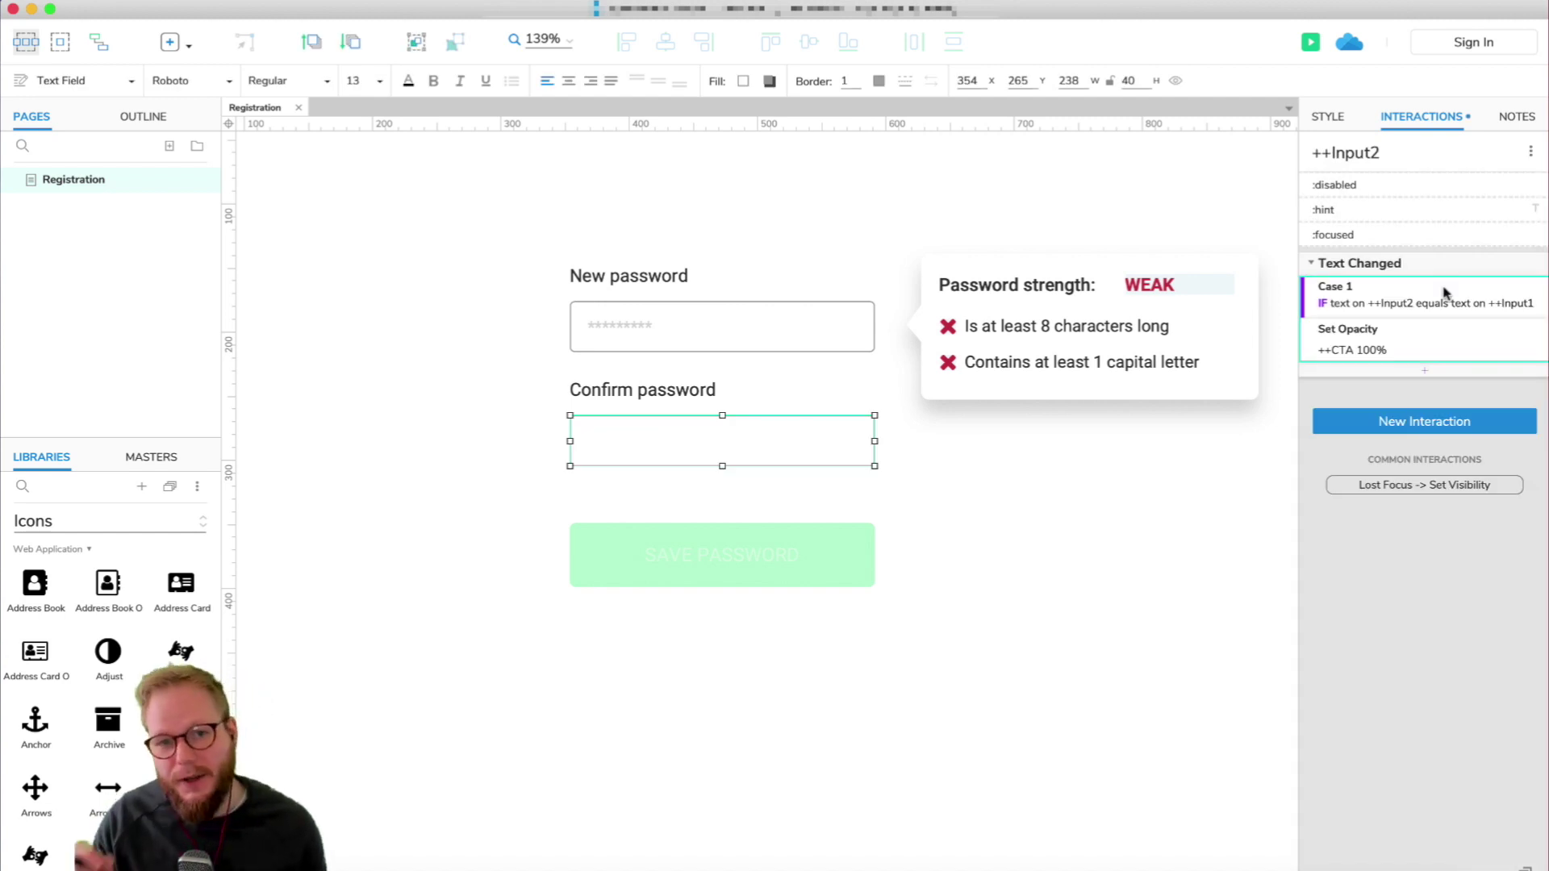
Add an empty Case 2 to Text Changed and make it an independent IF case.
click(1511, 268)
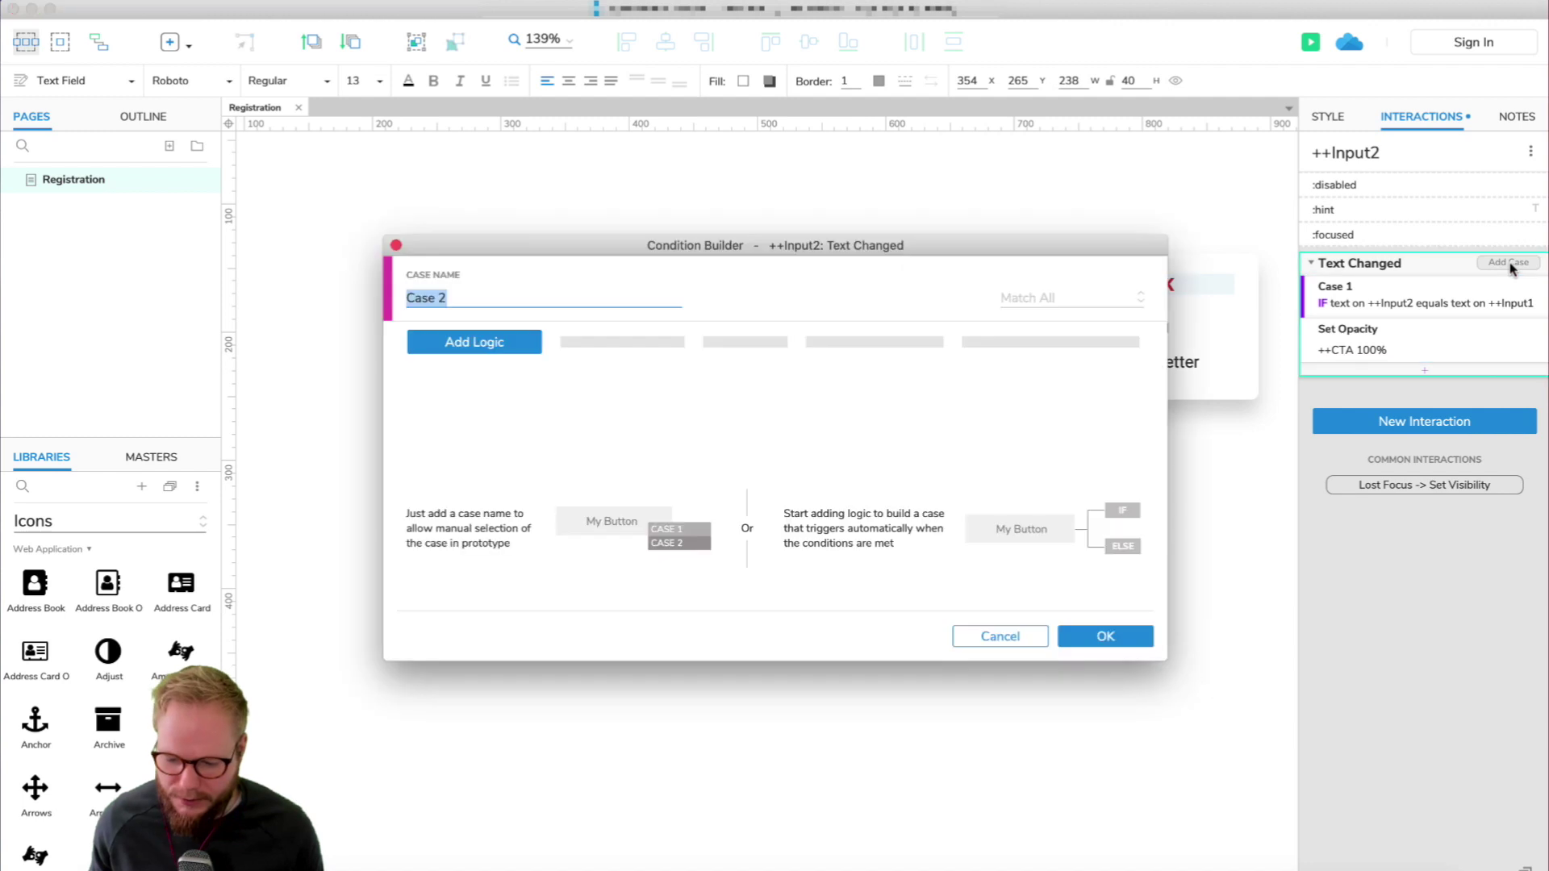
click(1116, 634)
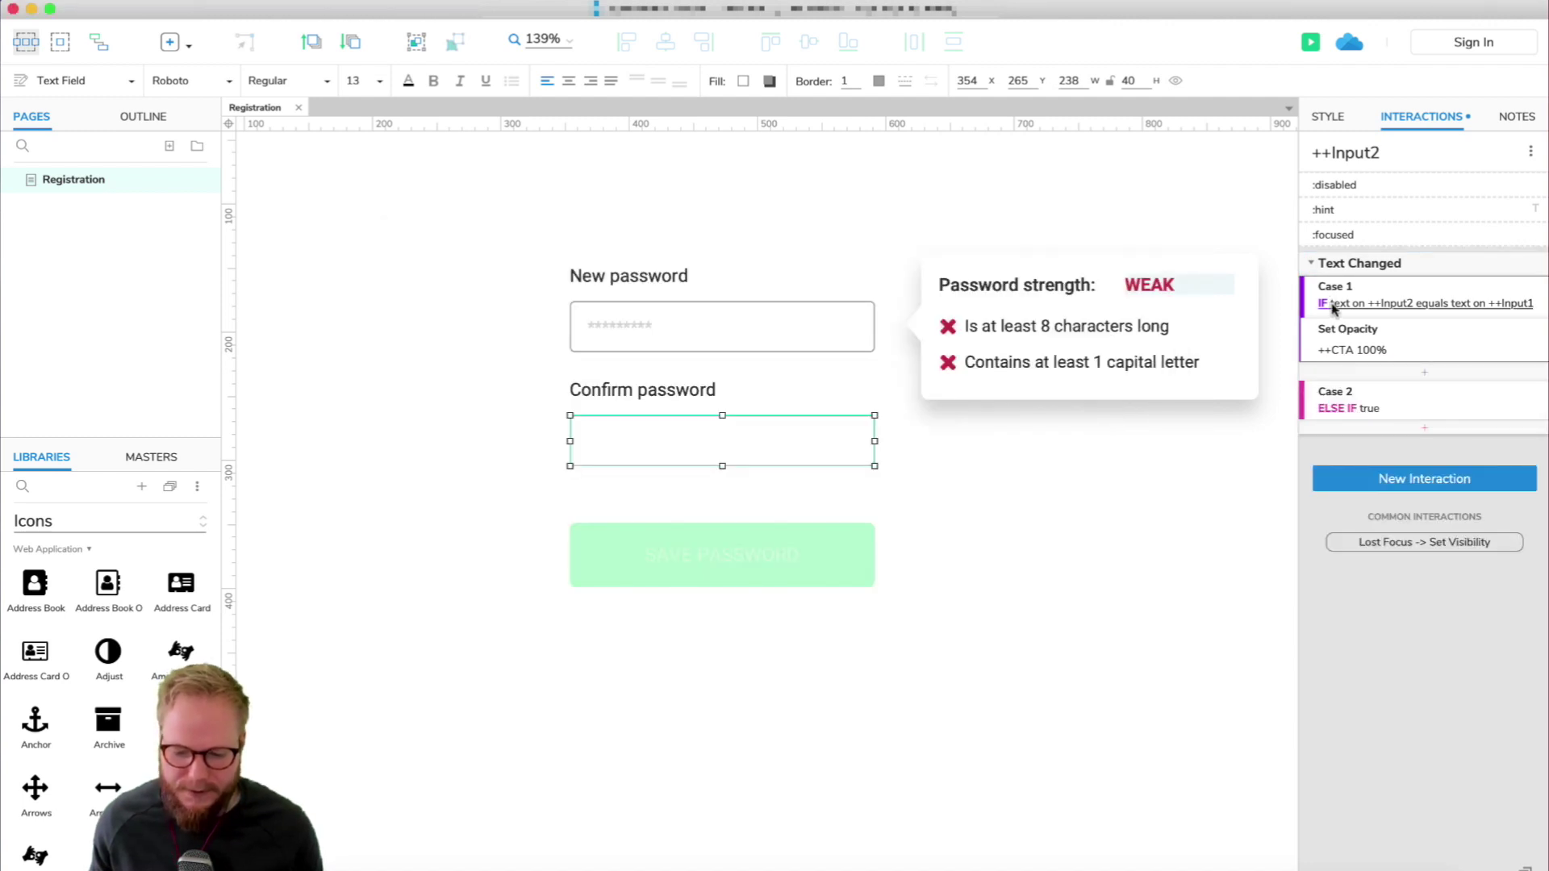
right_click(1361, 413)
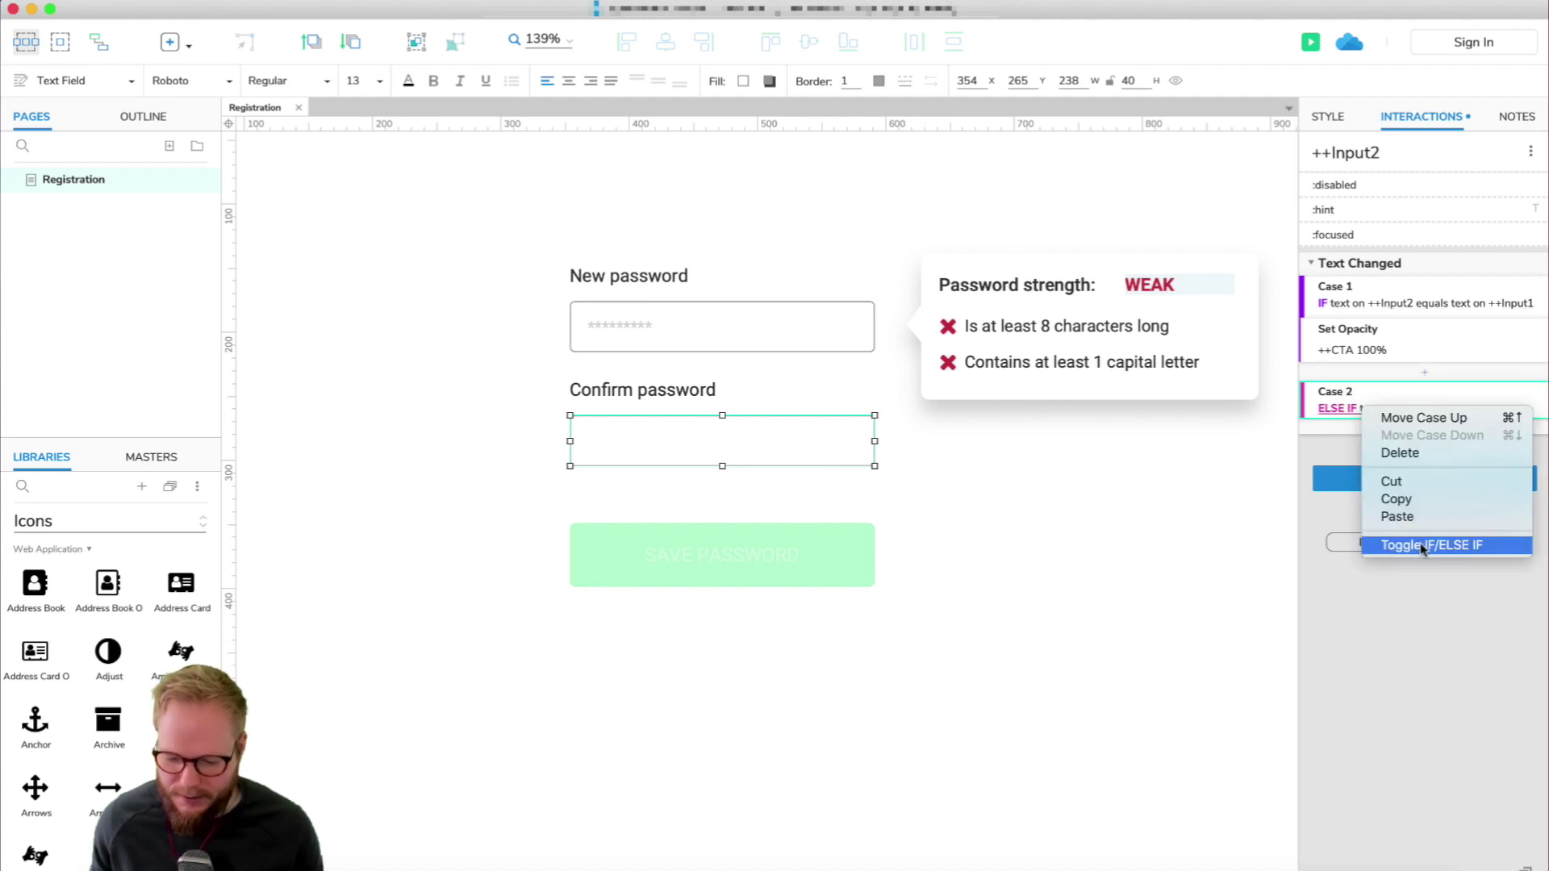
click(1423, 546)
click(1342, 410)
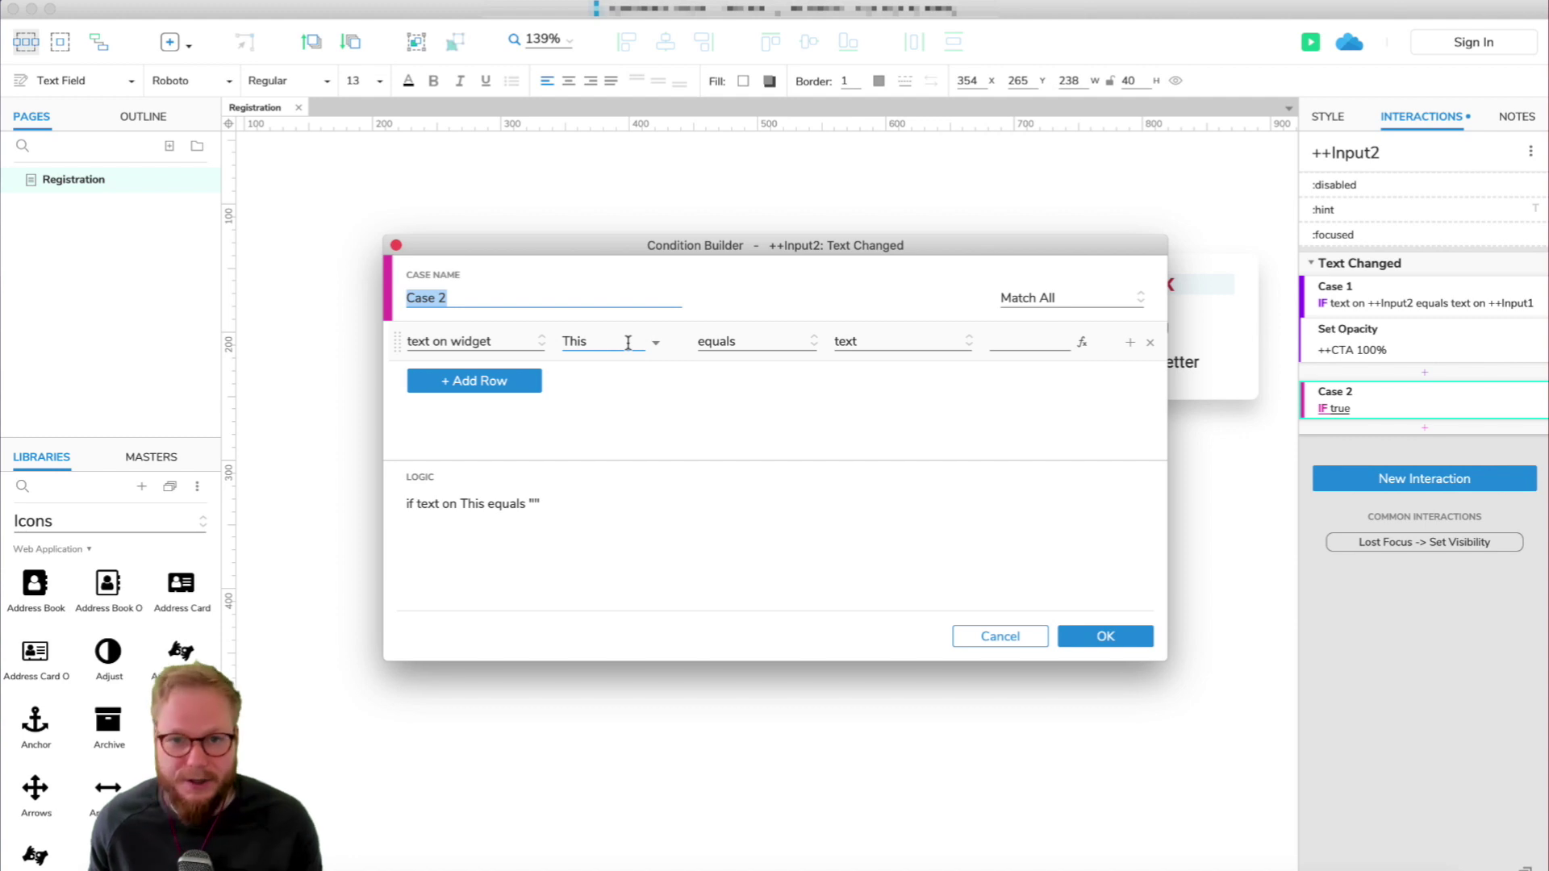
Set Case 2's condition: text on ++Input2 does not equal text on ++Input1.
click(623, 337)
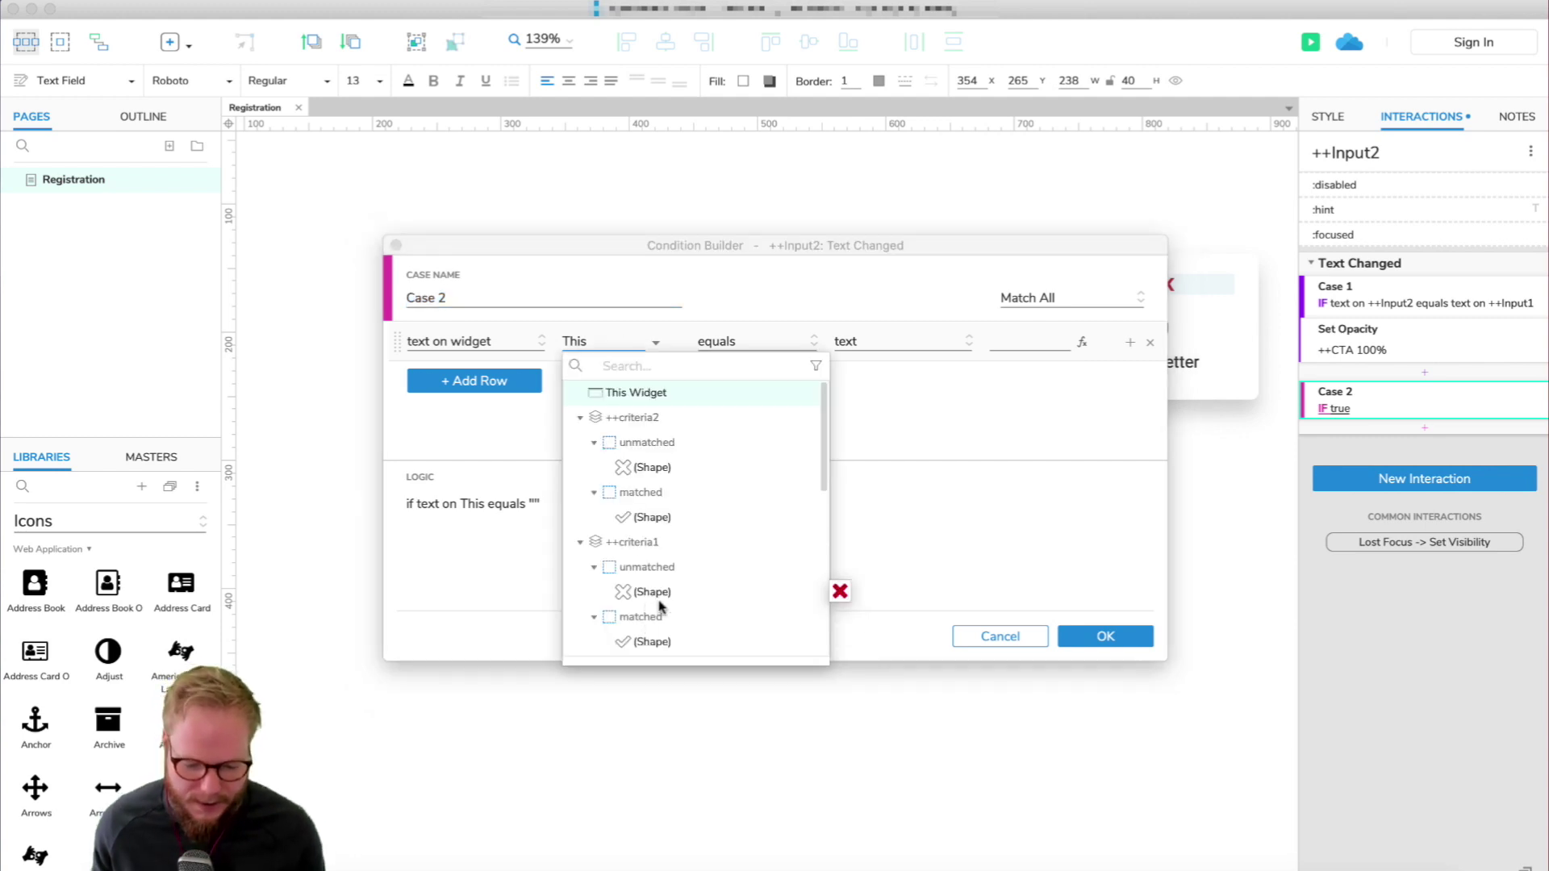
scroll(667, 597, down, 5)
click(657, 585)
click(743, 343)
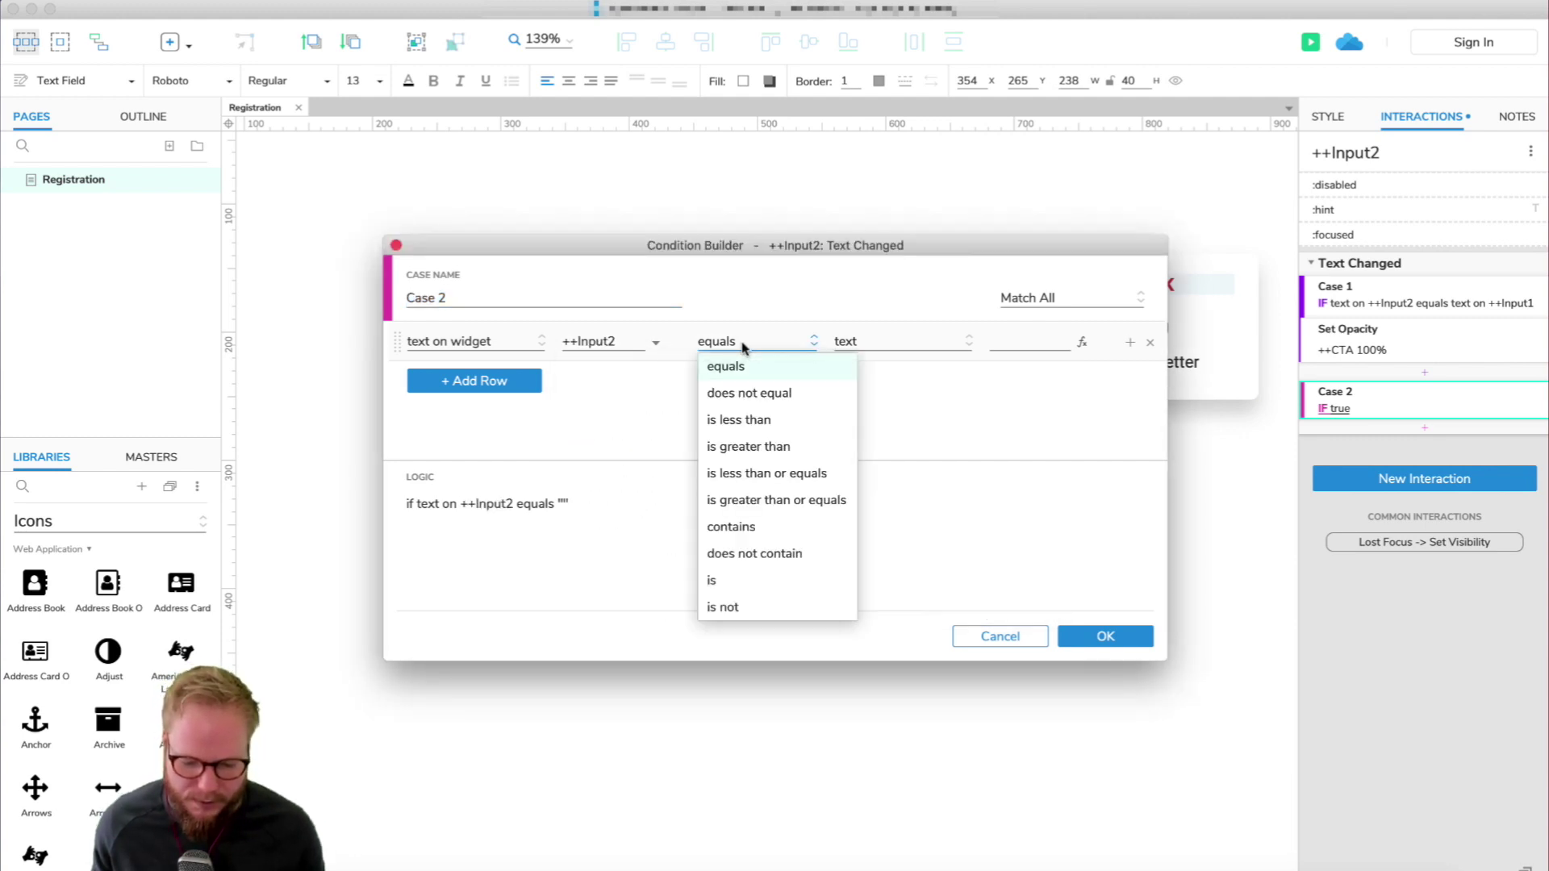
click(763, 393)
click(892, 347)
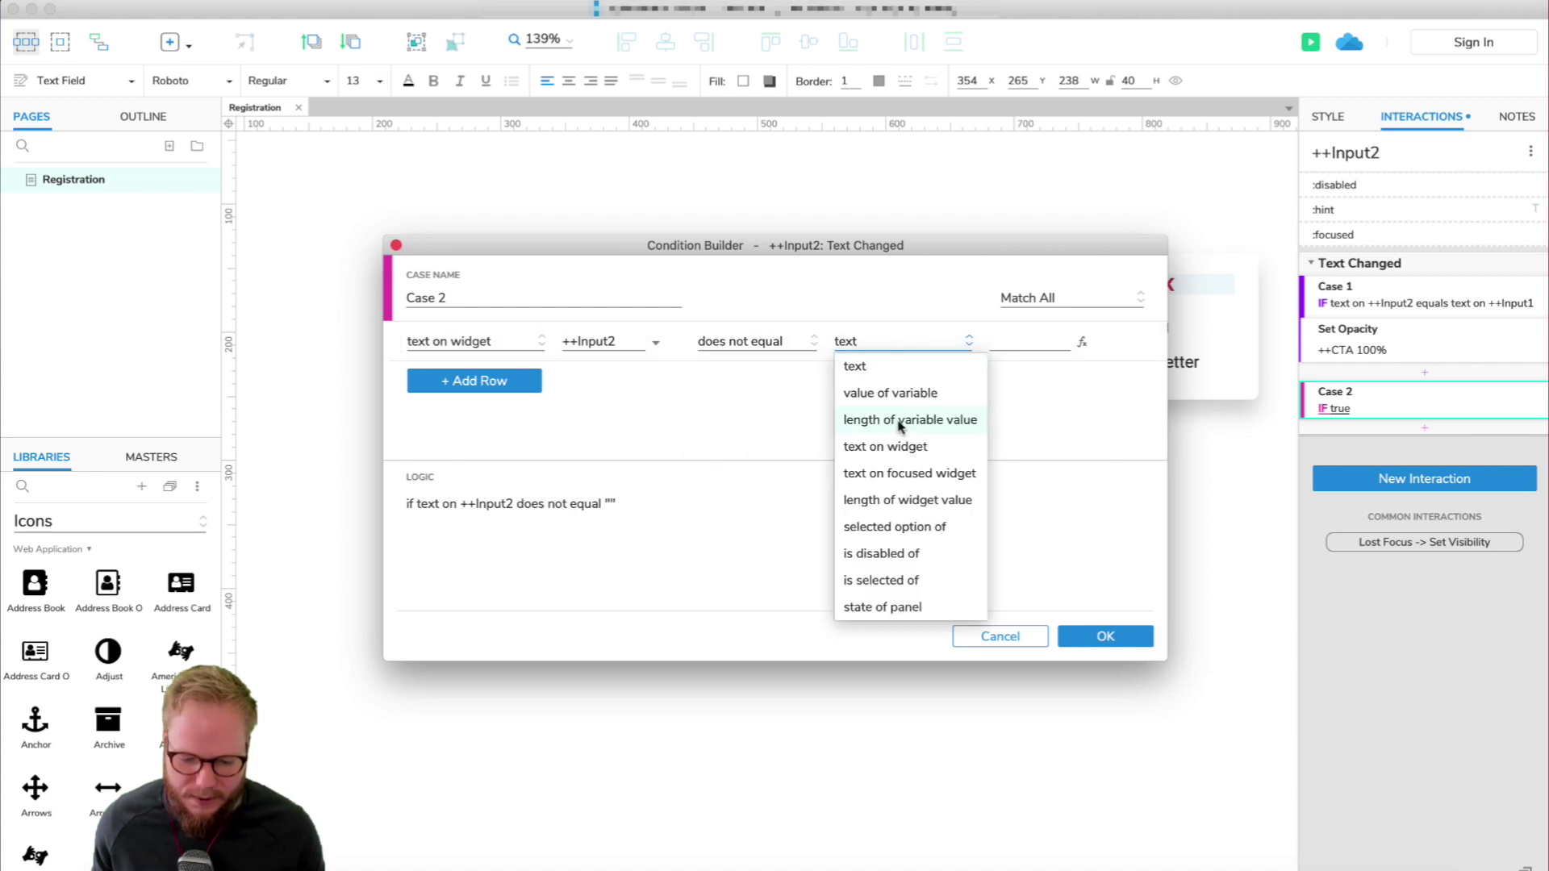
click(906, 449)
click(1029, 341)
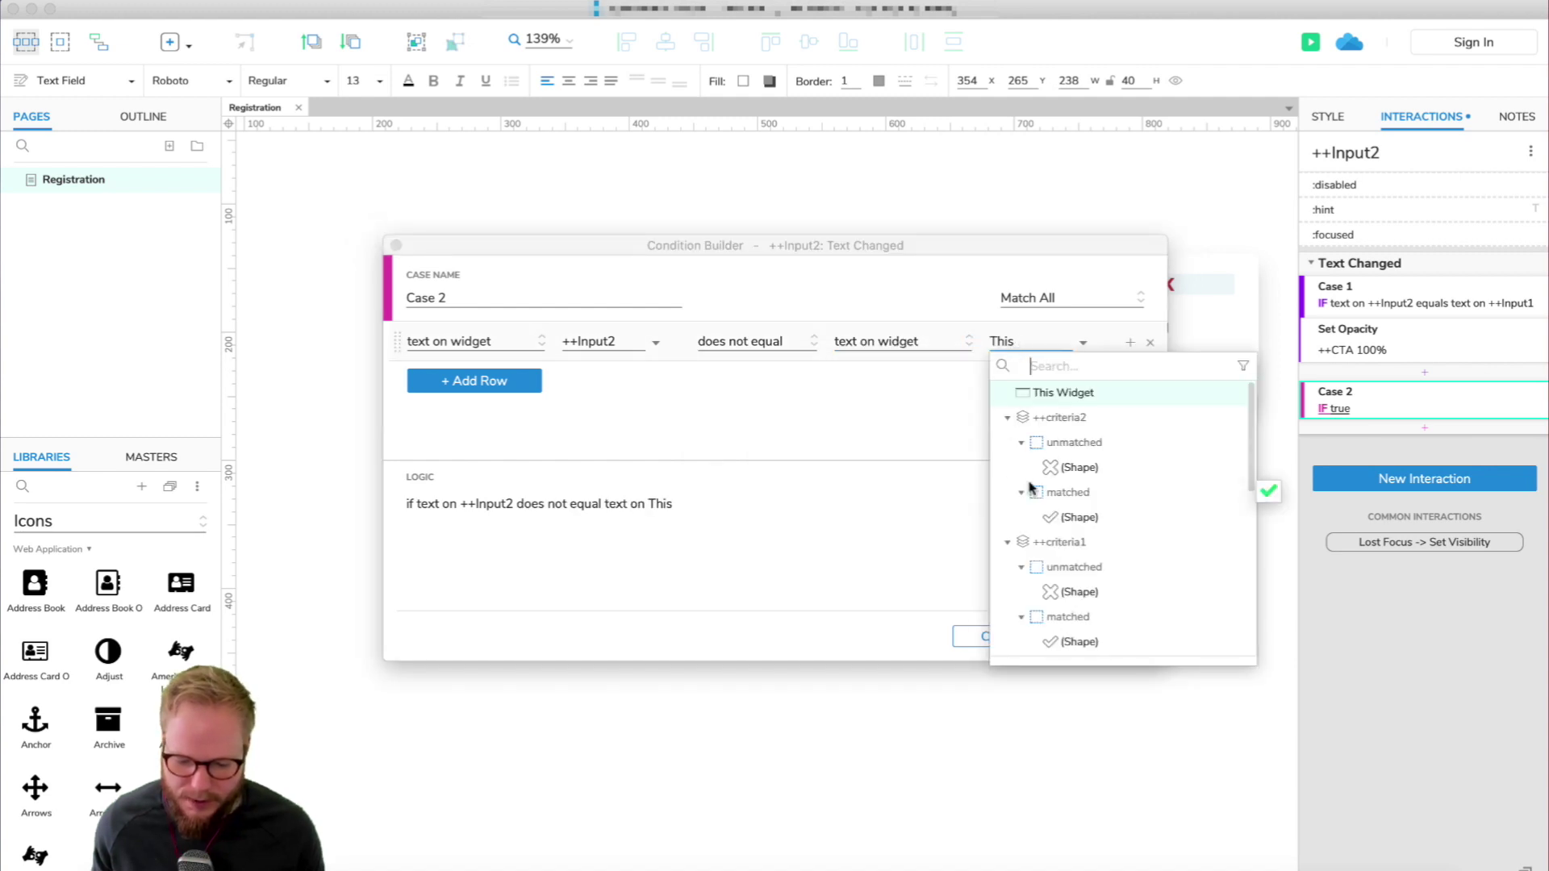
scroll(1106, 633, down, 5)
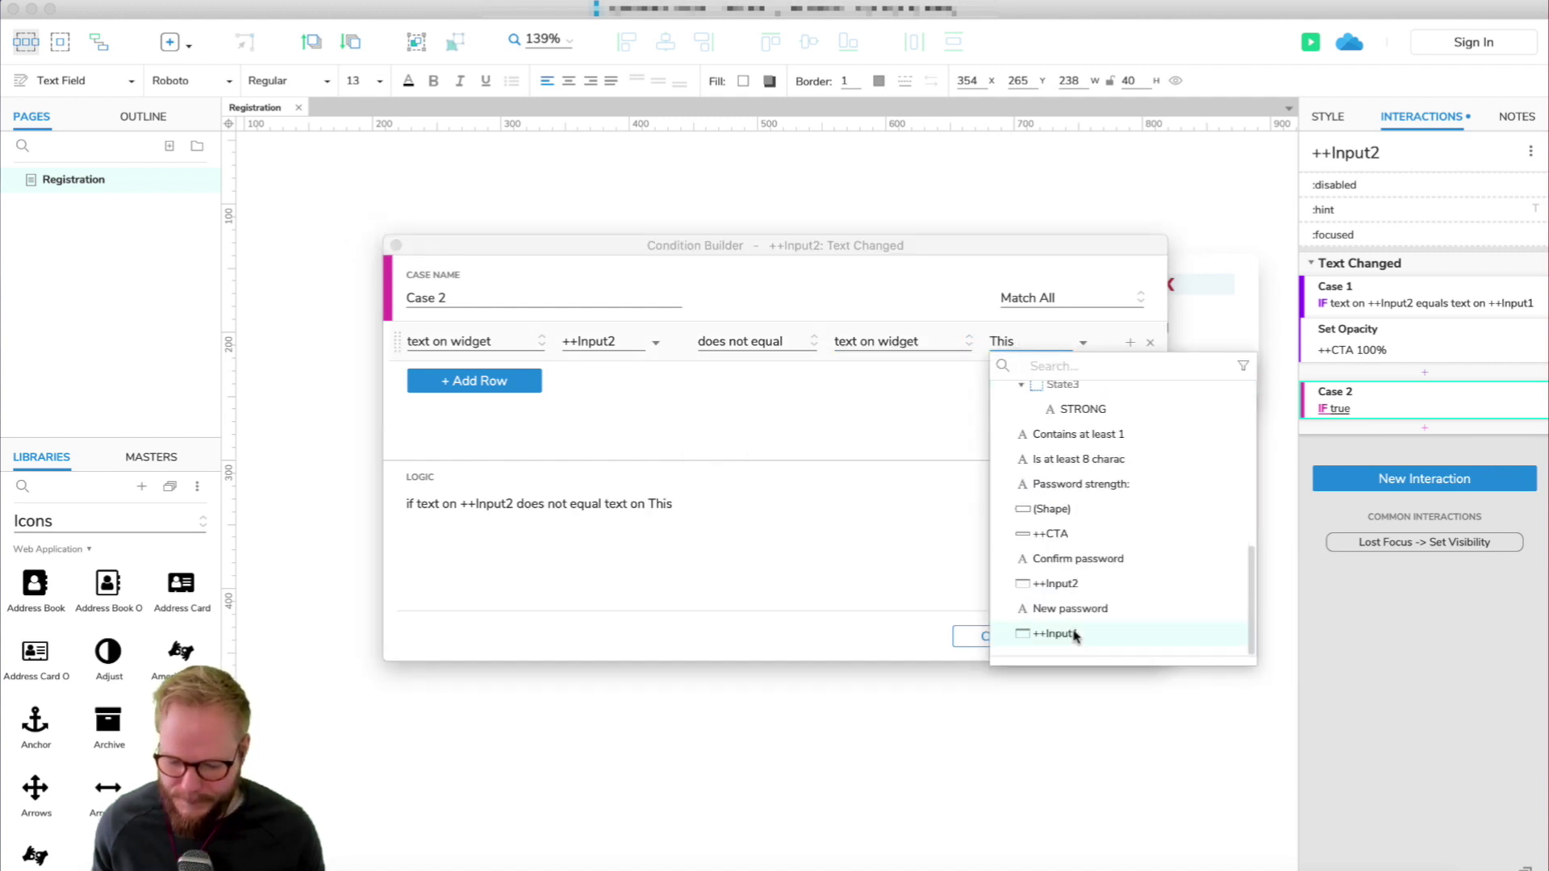
click(1048, 634)
click(1113, 636)
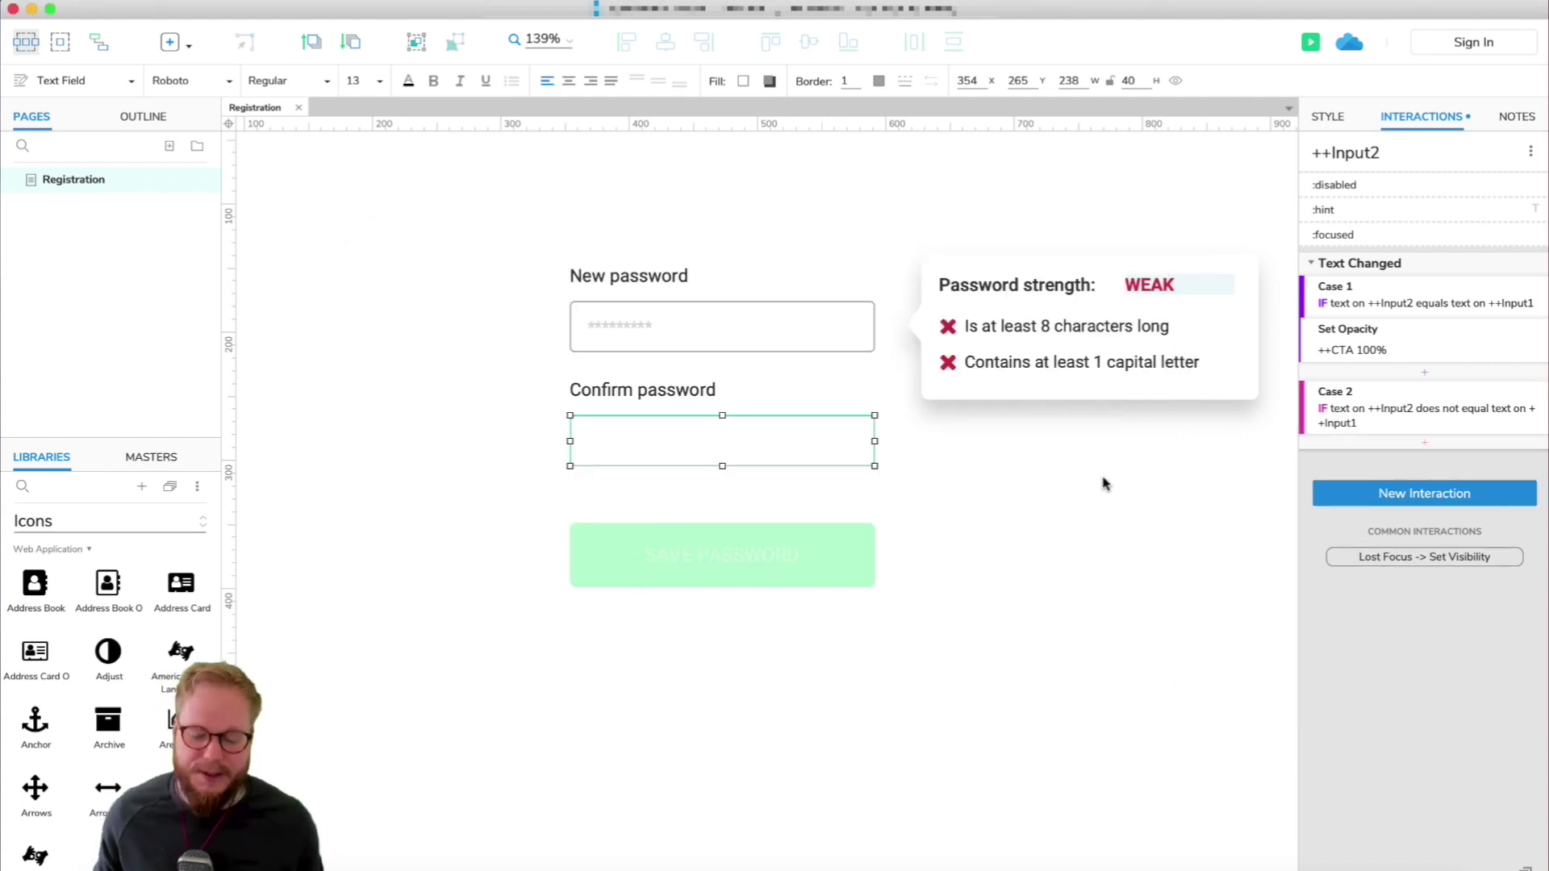
click(1100, 514)
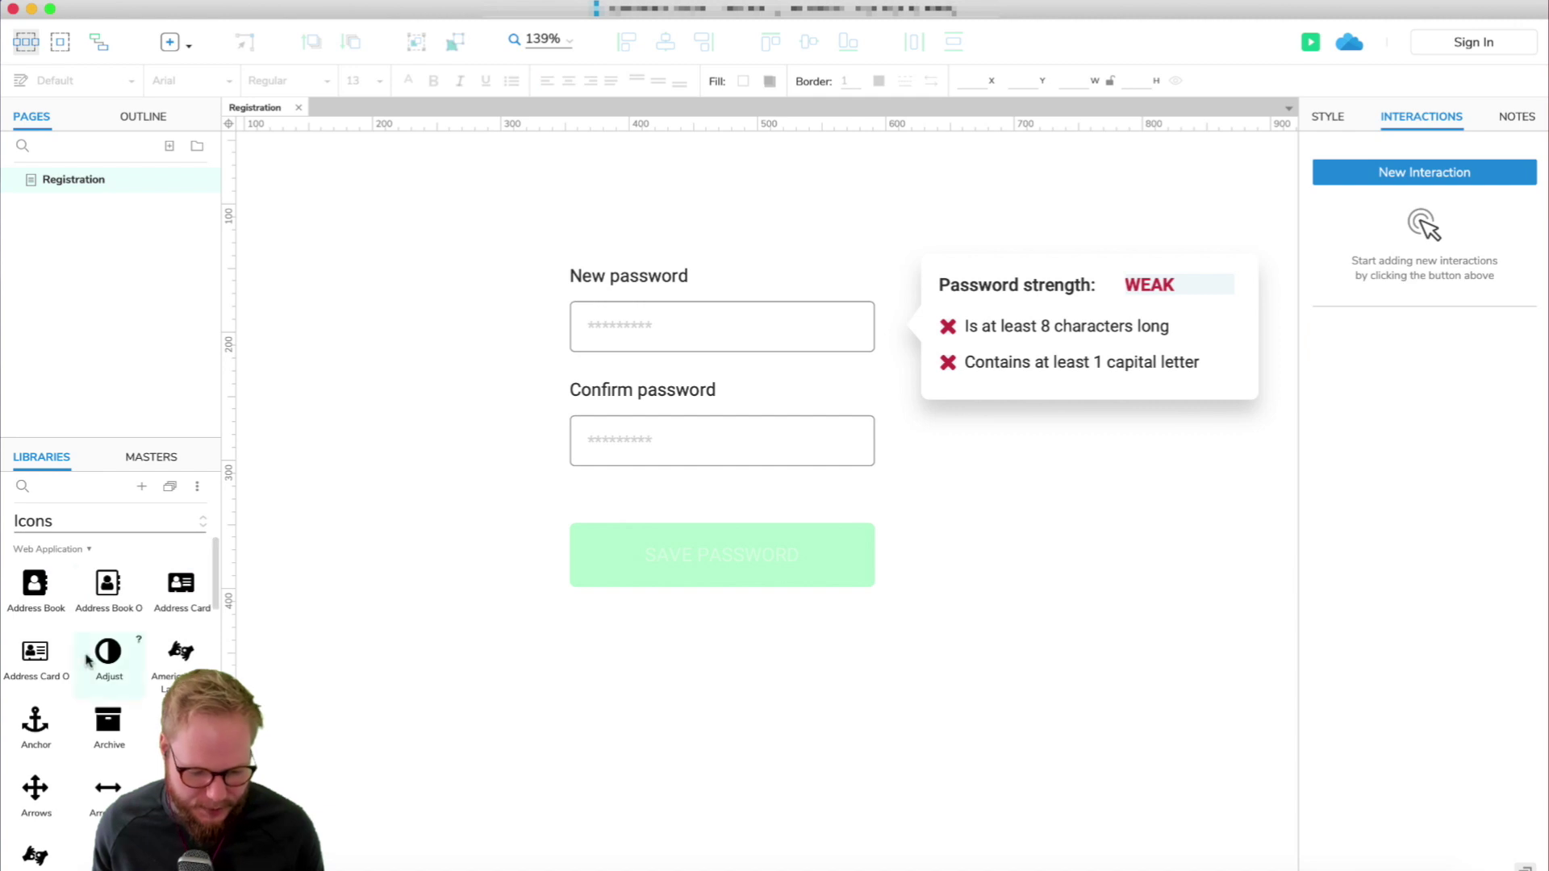
Place an Exclamation Triangle icon on the page and fill it red.
scroll(64, 655, down, 3)
scroll(64, 655, down, 5)
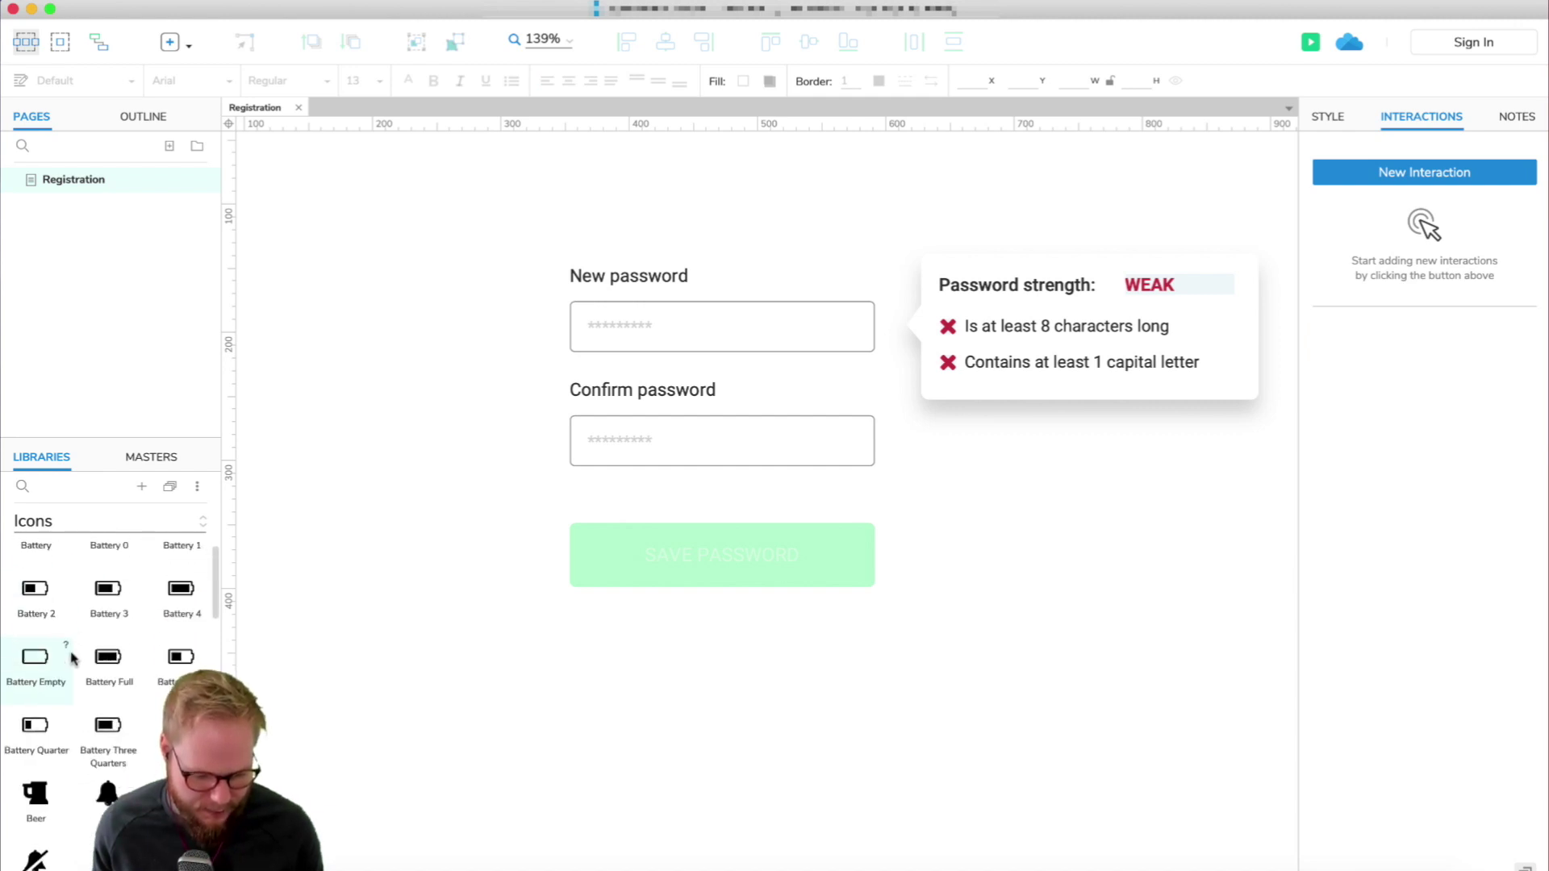
scroll(71, 658, down, 10)
drag(35, 593, 970, 509)
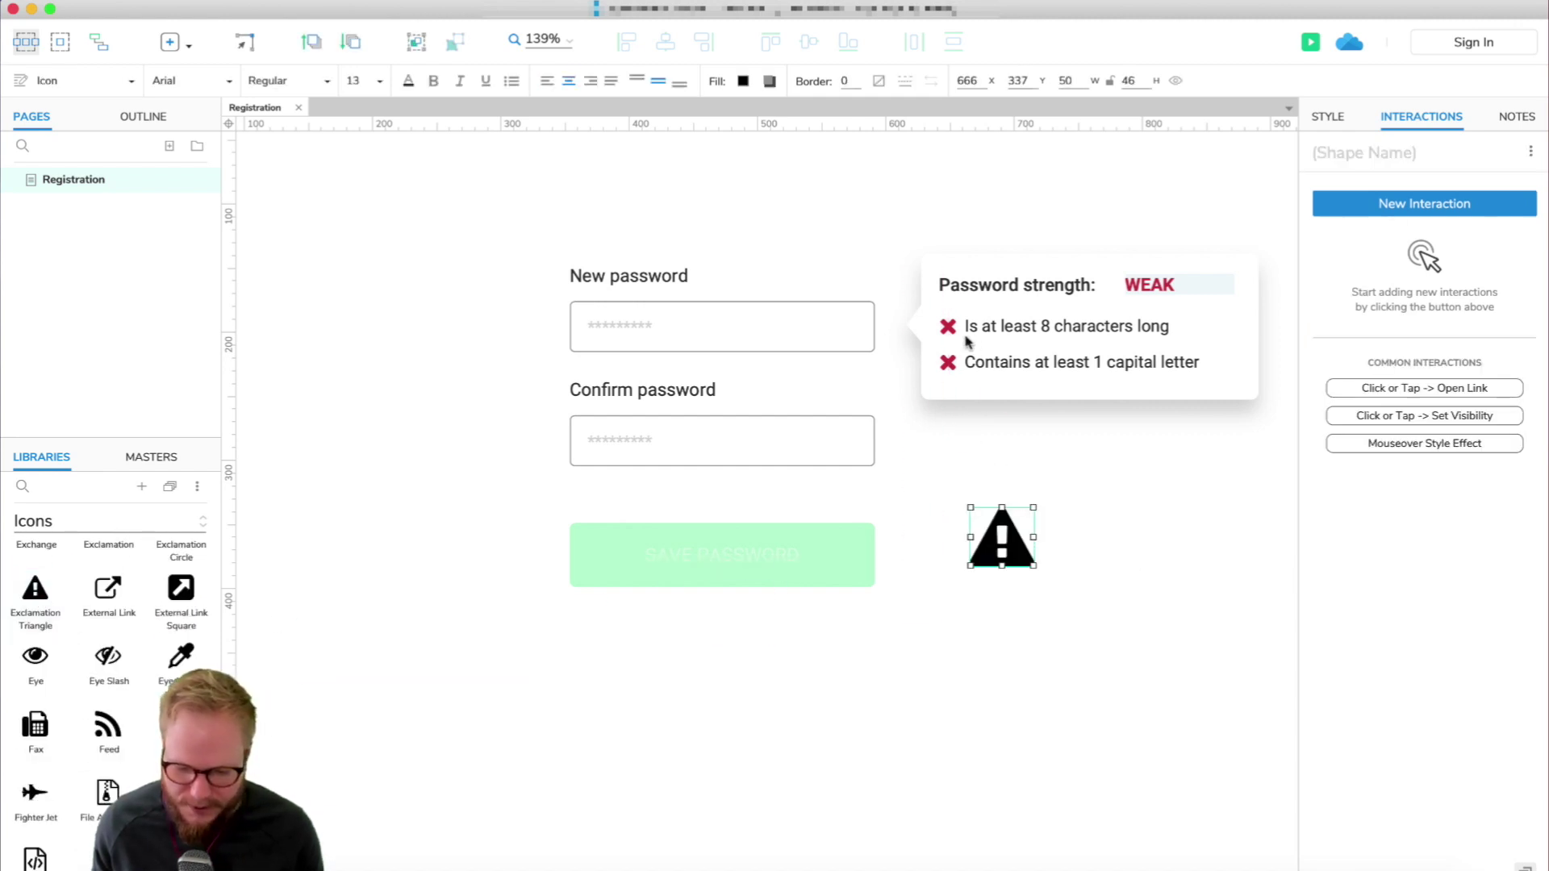
click(949, 327)
click(1070, 545)
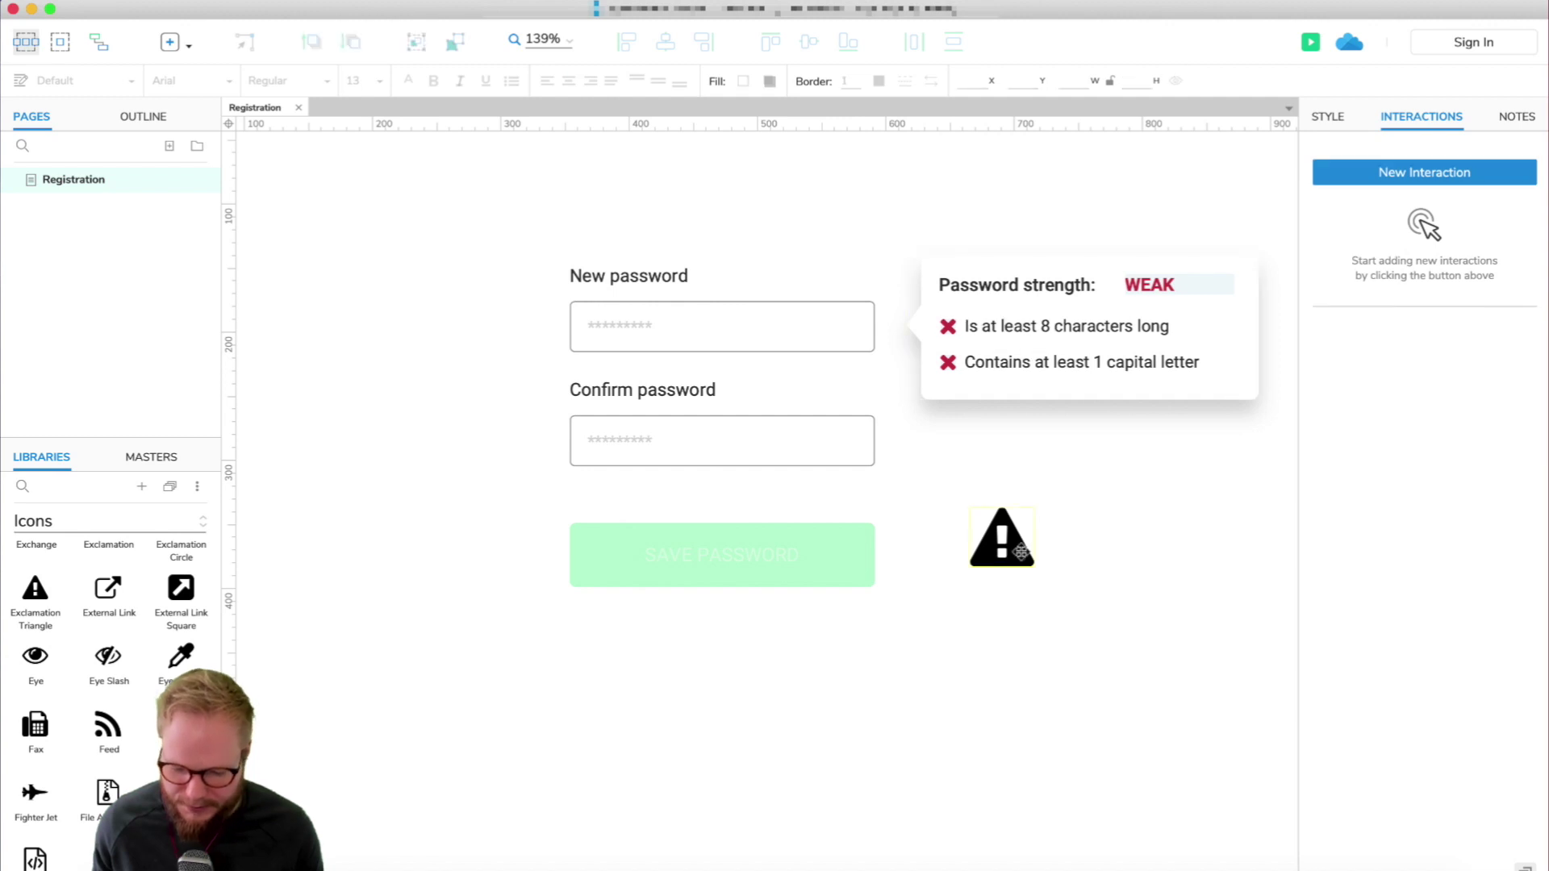
click(1021, 553)
click(1328, 116)
click(1521, 435)
click(1349, 565)
click(1027, 582)
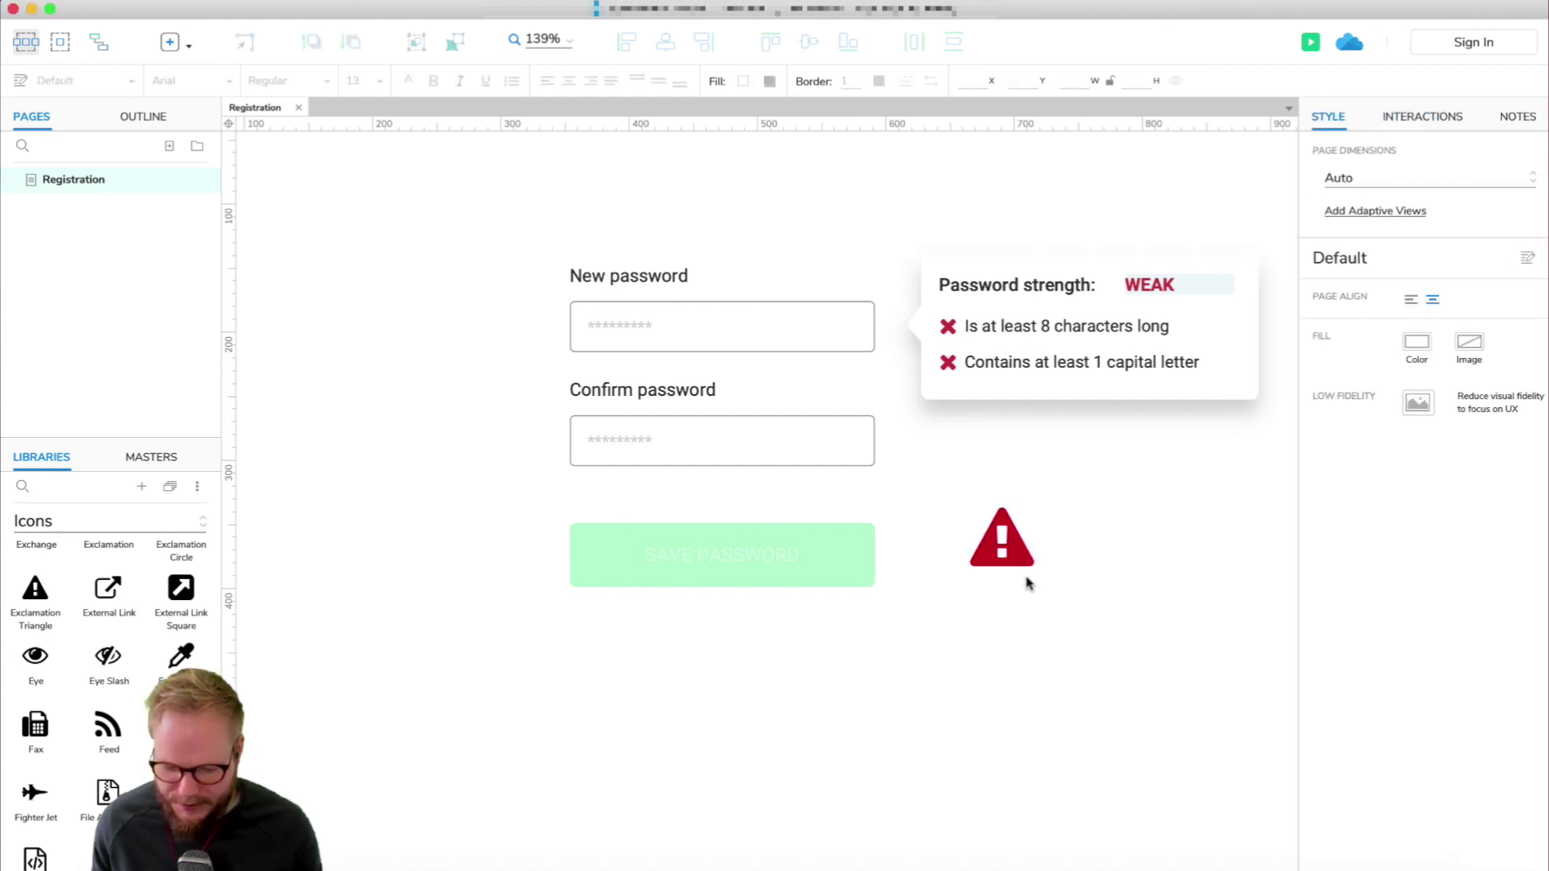
Shrink the red triangle to about 17 by 16 and position it below the confirm field.
click(1031, 568)
drag(1031, 568, 593, 499)
click(498, 519)
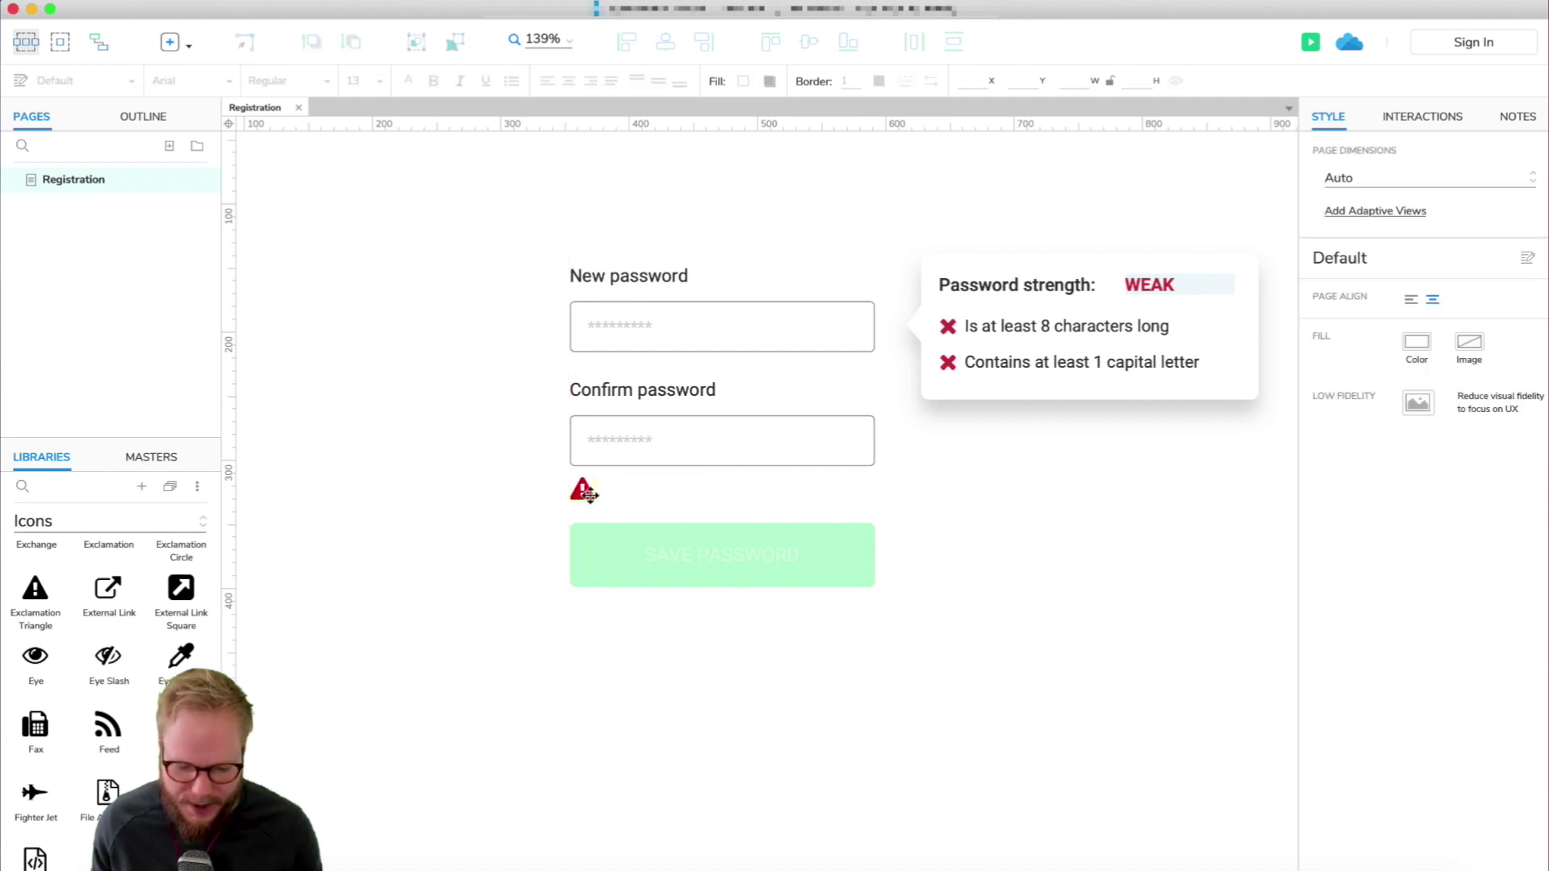
click(589, 494)
click(613, 476)
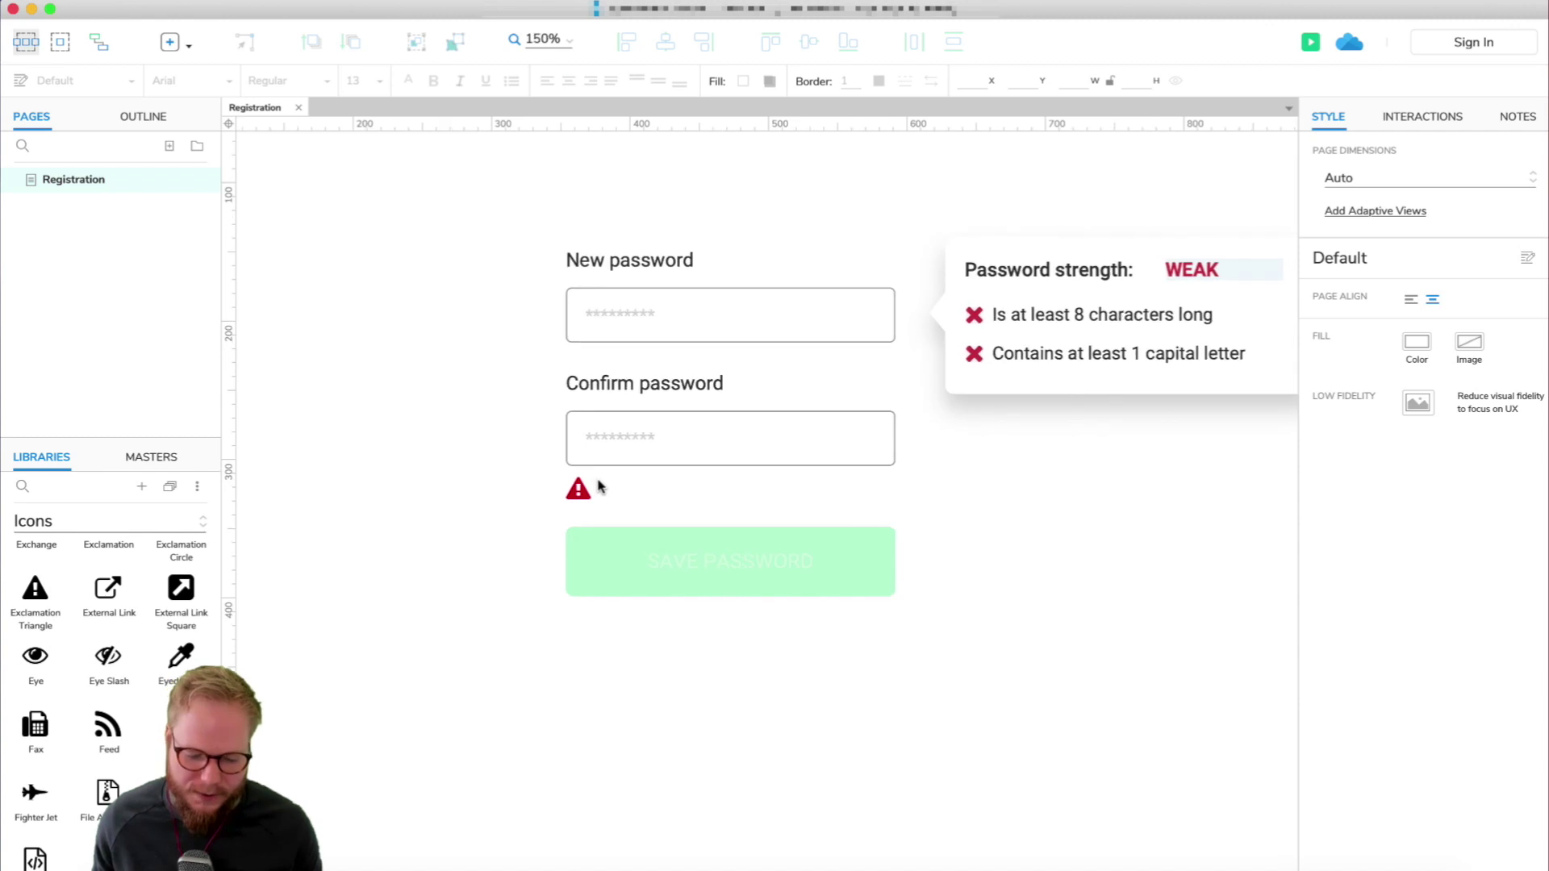
scroll(599, 486, up, 5)
click(576, 505)
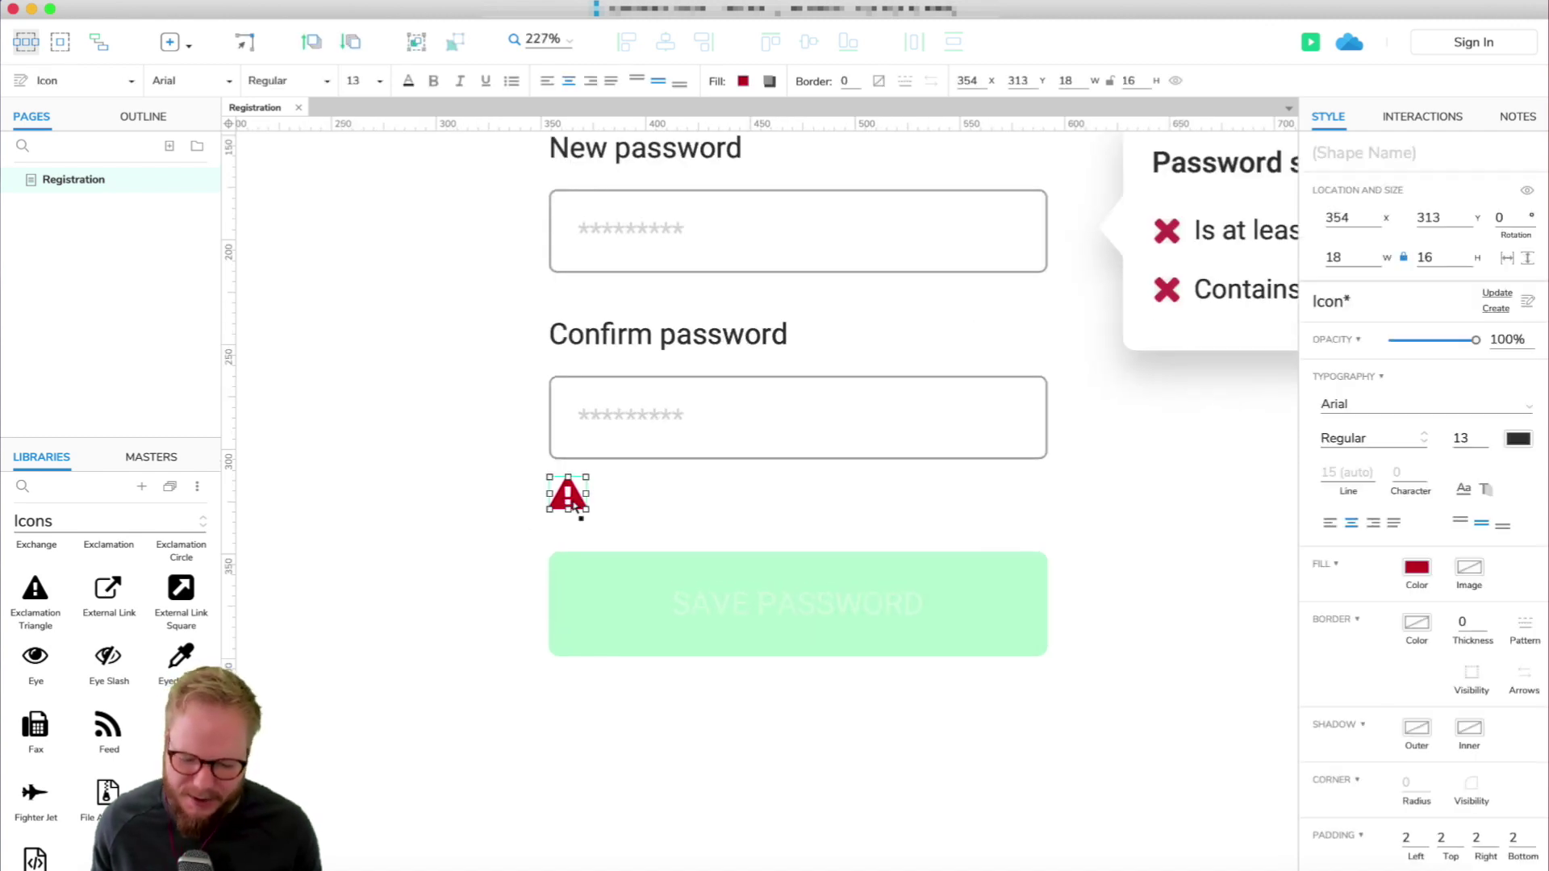
click(493, 527)
click(569, 507)
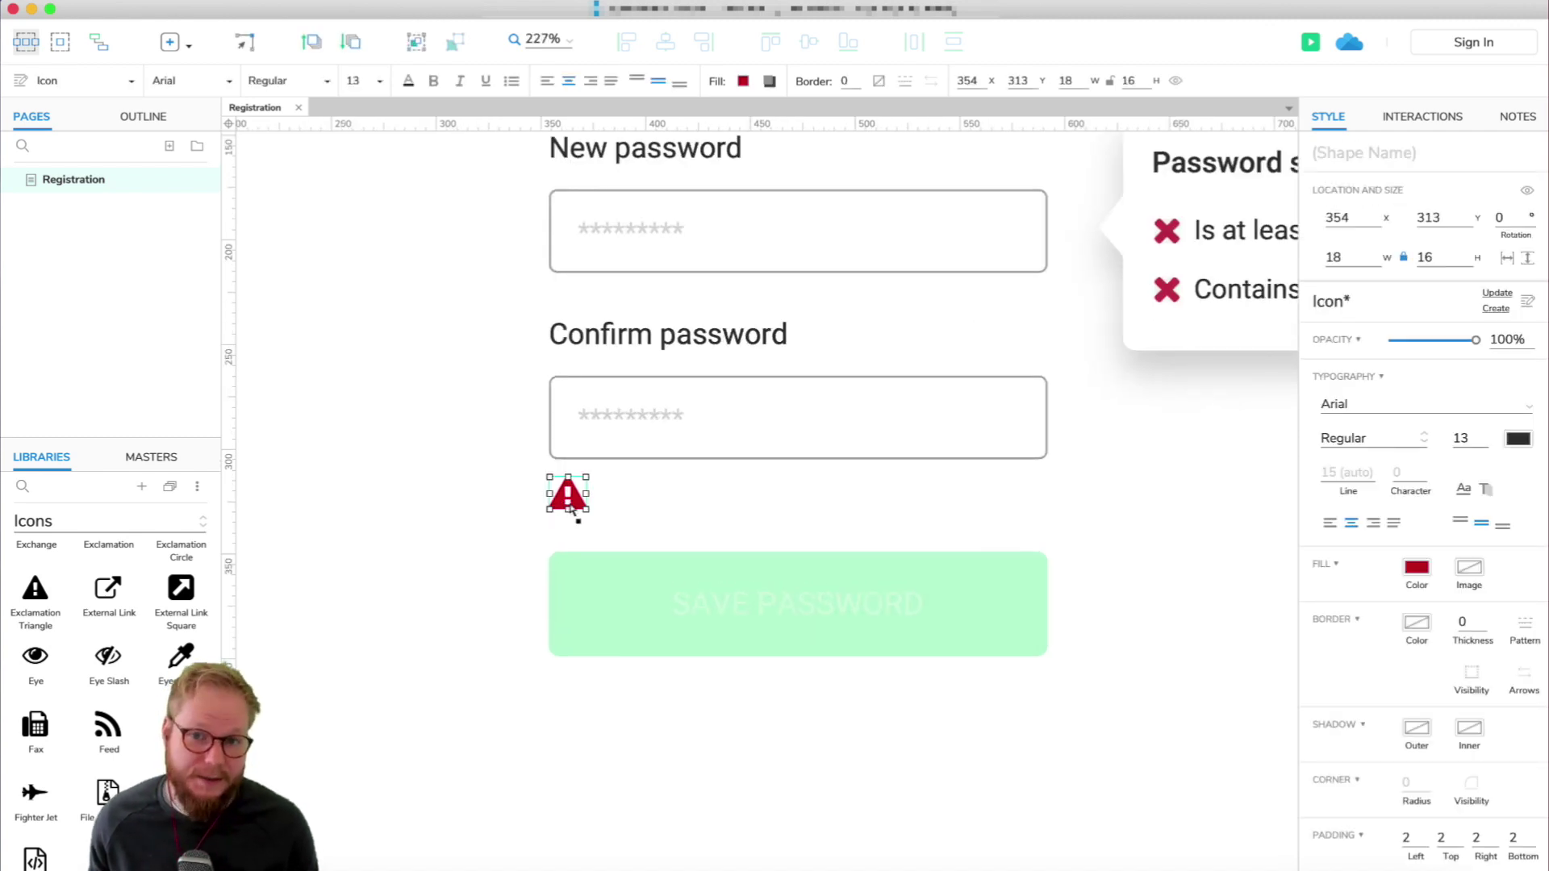
click(449, 450)
Copy the heading beside the triangle as 12pt red warning text, 10 px from the icon.
click(674, 354)
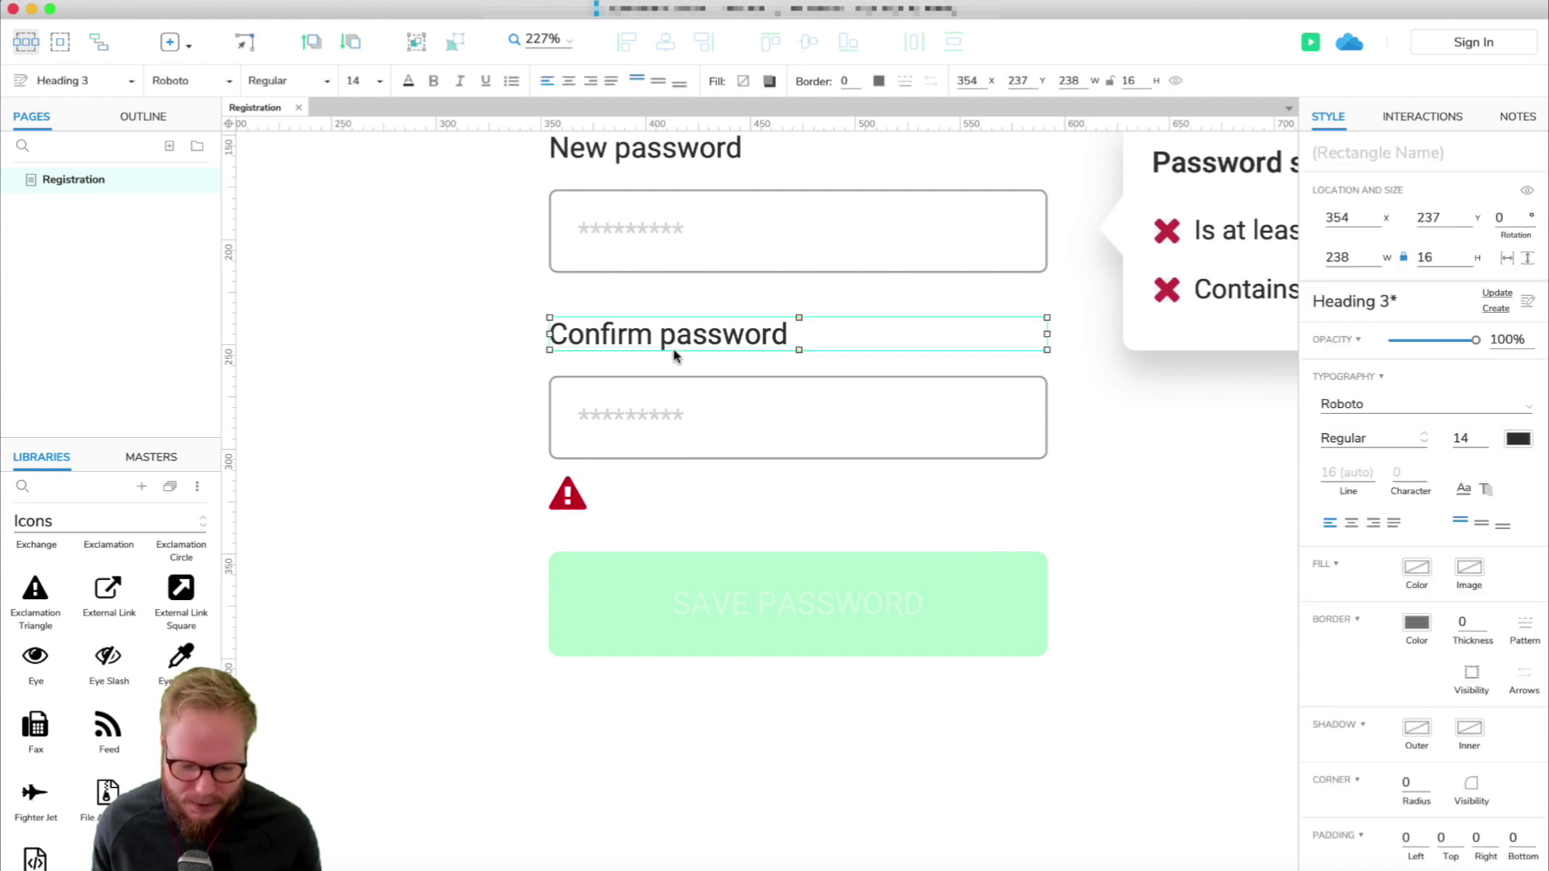
drag(680, 343, 767, 495)
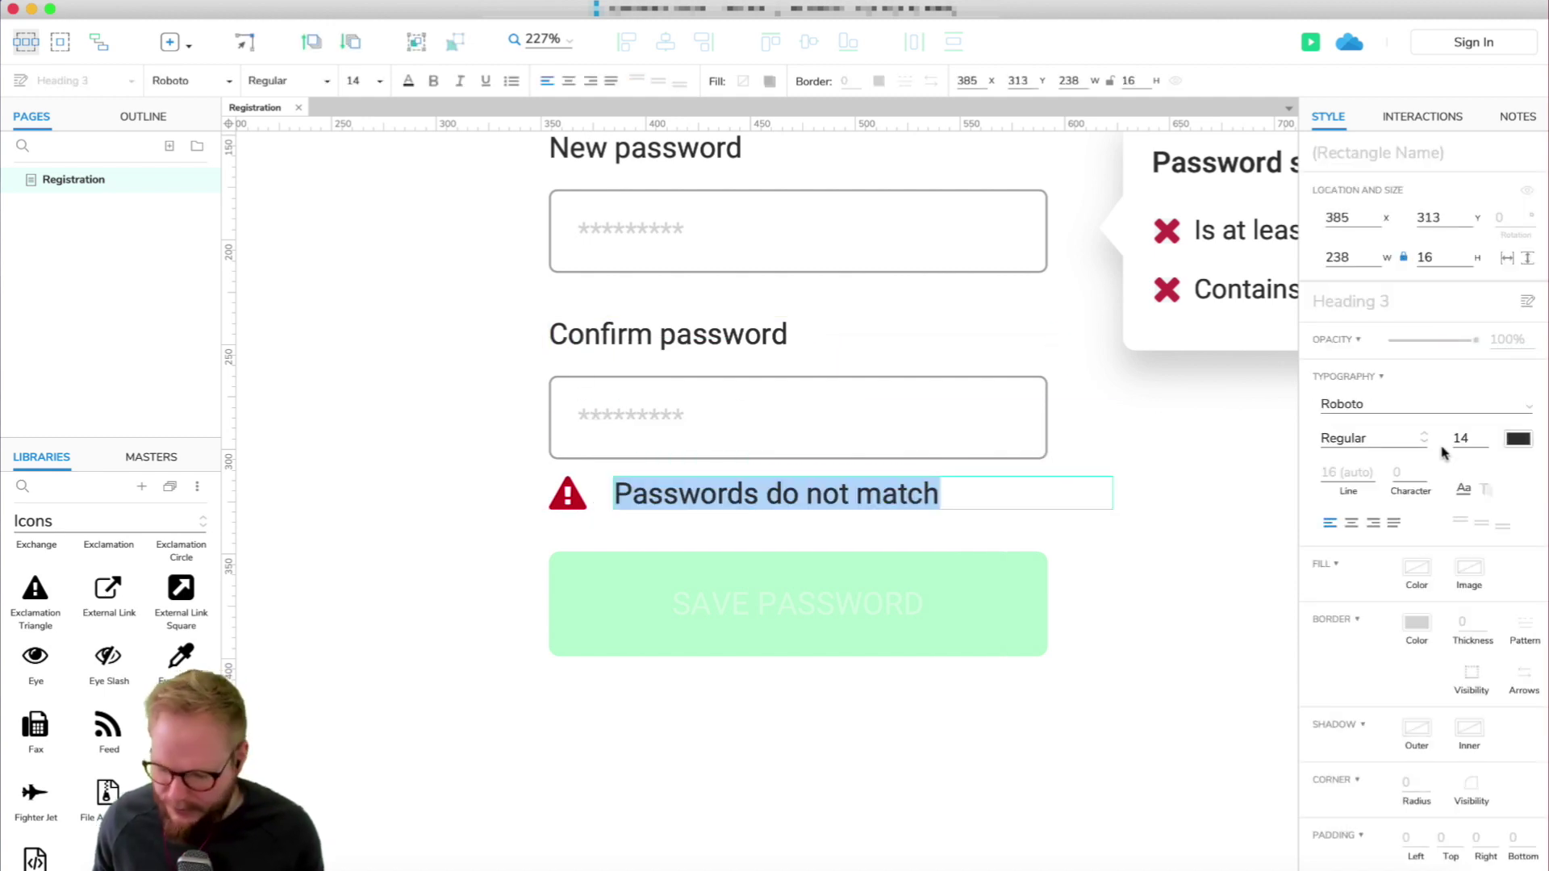
click(1460, 438)
text(12)
click(1518, 439)
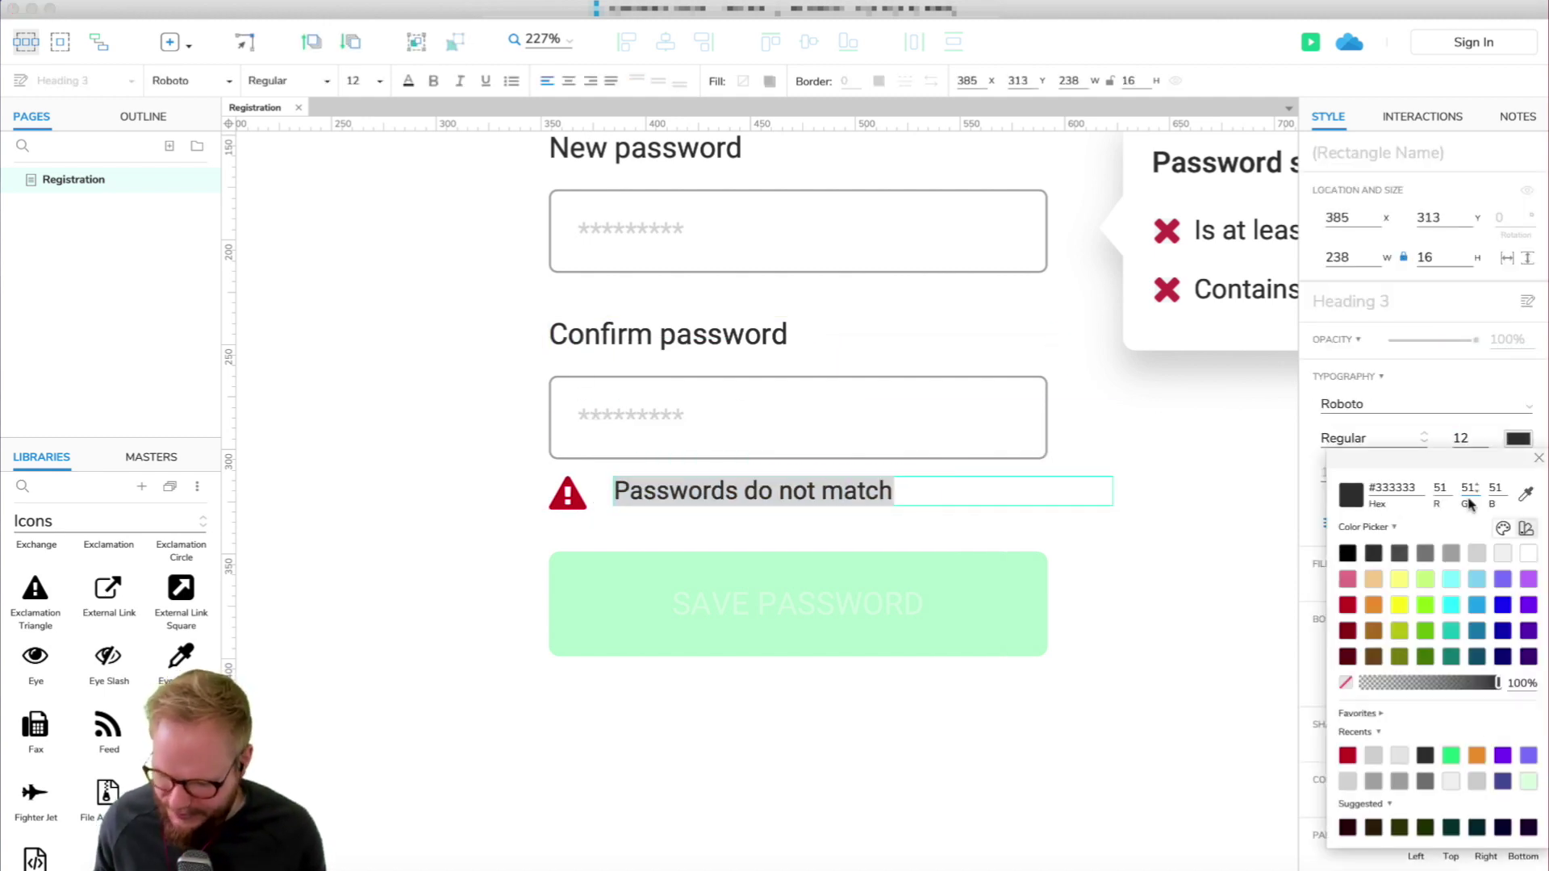
click(1347, 605)
click(1097, 570)
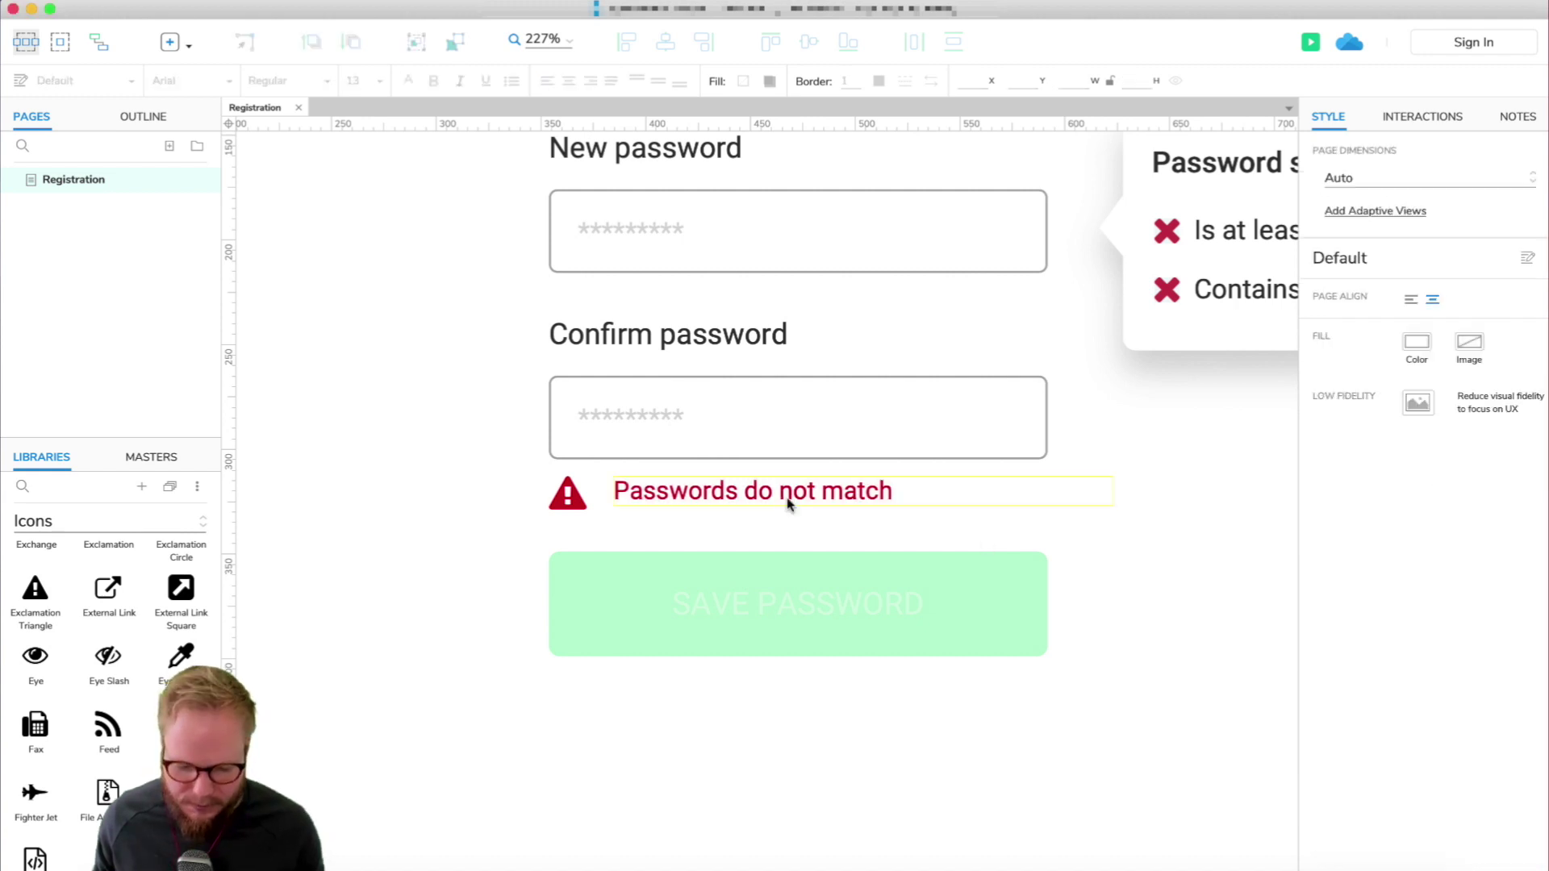
click(824, 501)
drag(822, 500, 823, 503)
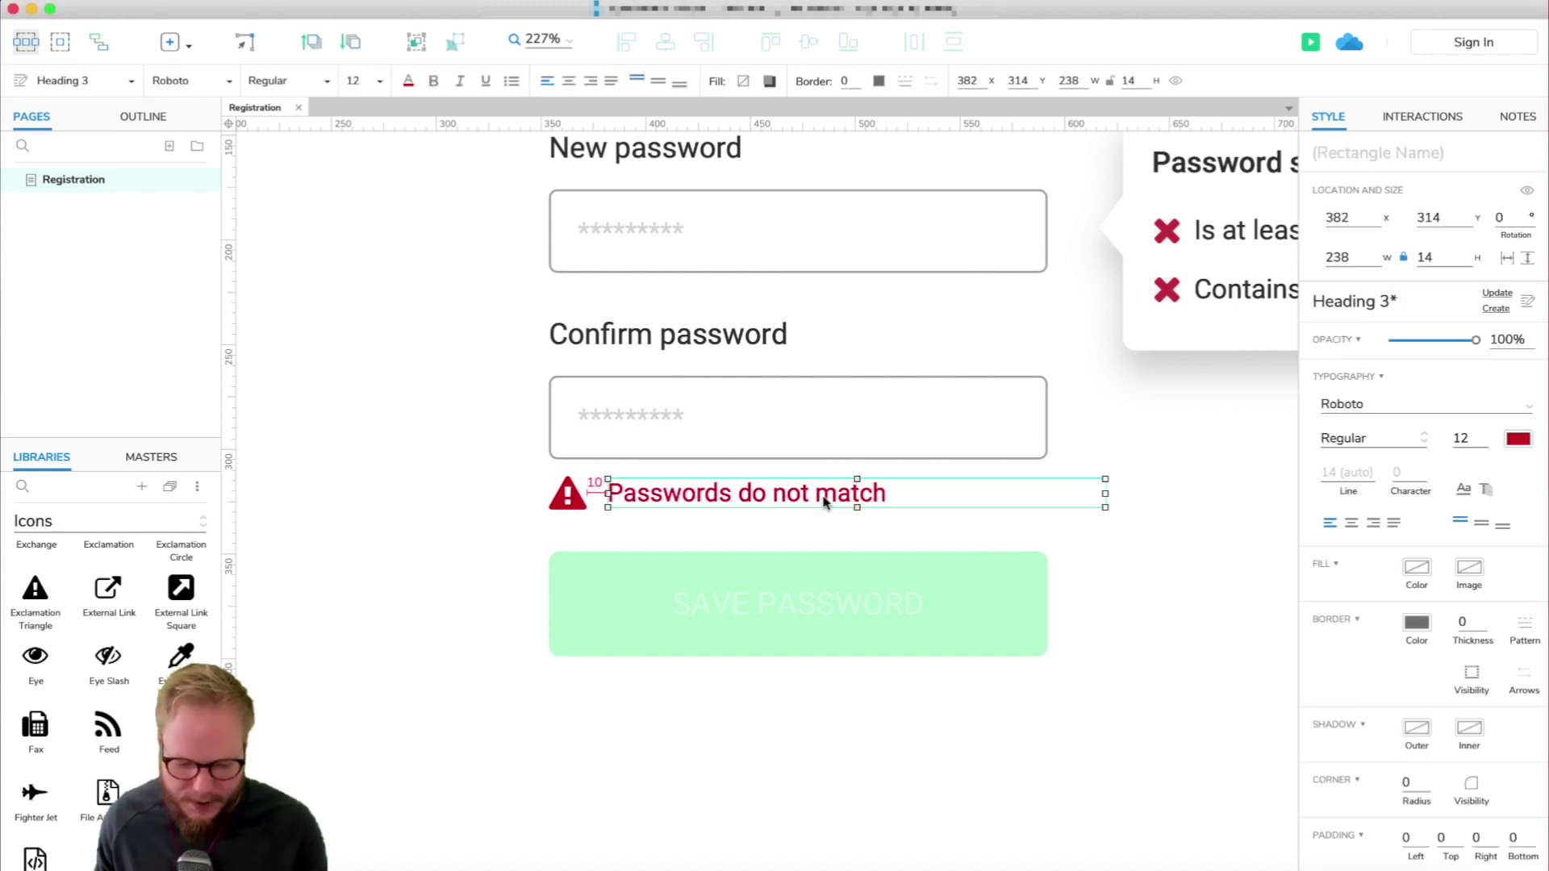
key(Escape)
click(1048, 489)
drag(1104, 494, 1047, 497)
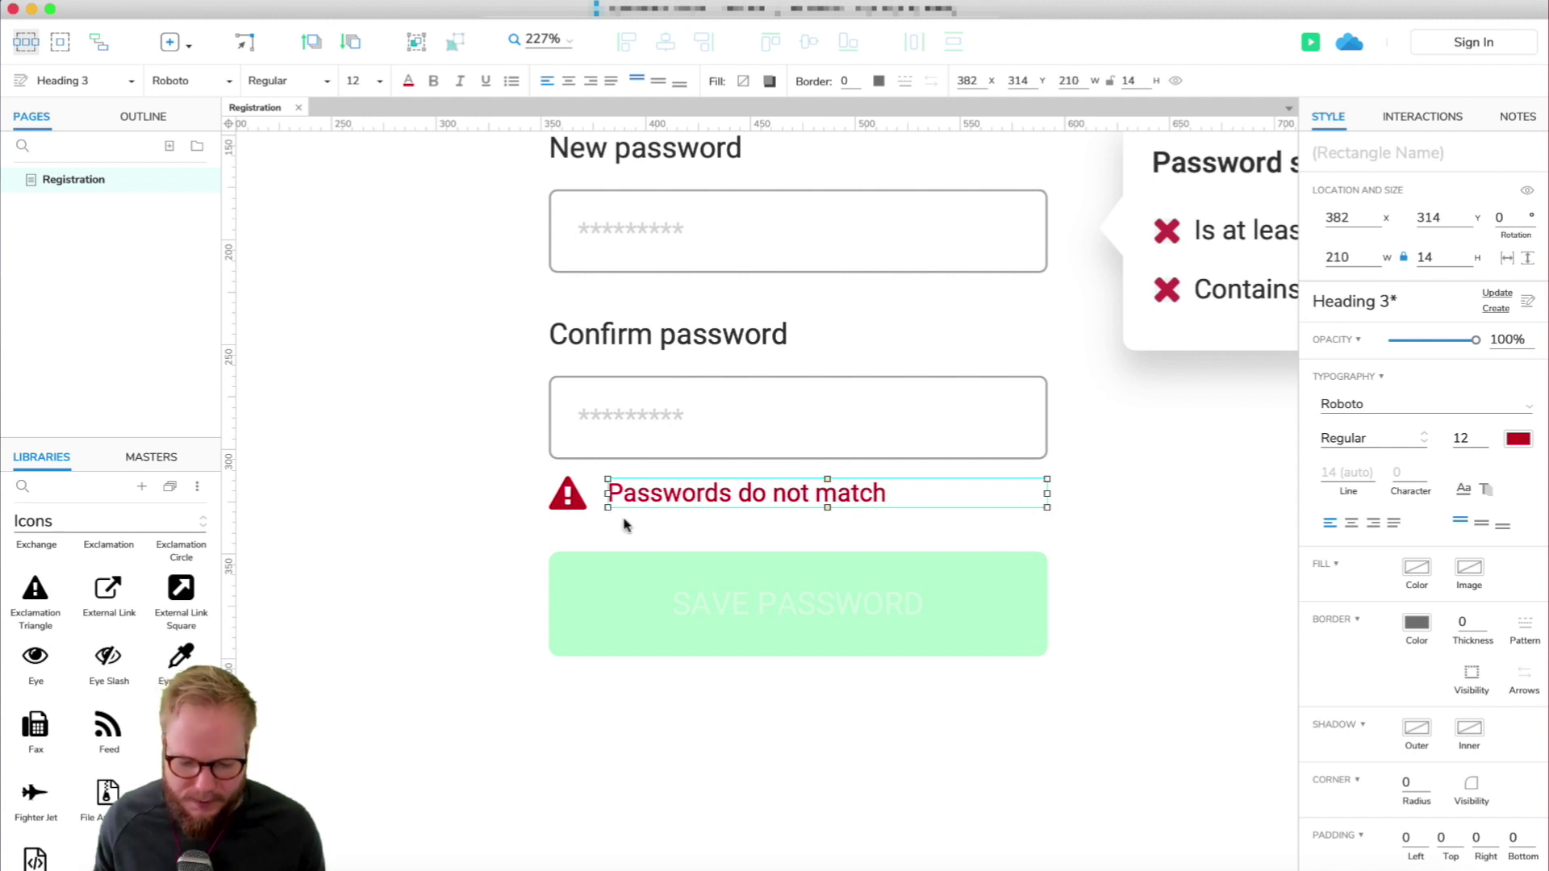
Wrap the triangle and text in a dynamic panel named ++errorMessage, hidden by default.
shift+click(568, 496)
right_click(572, 500)
click(645, 864)
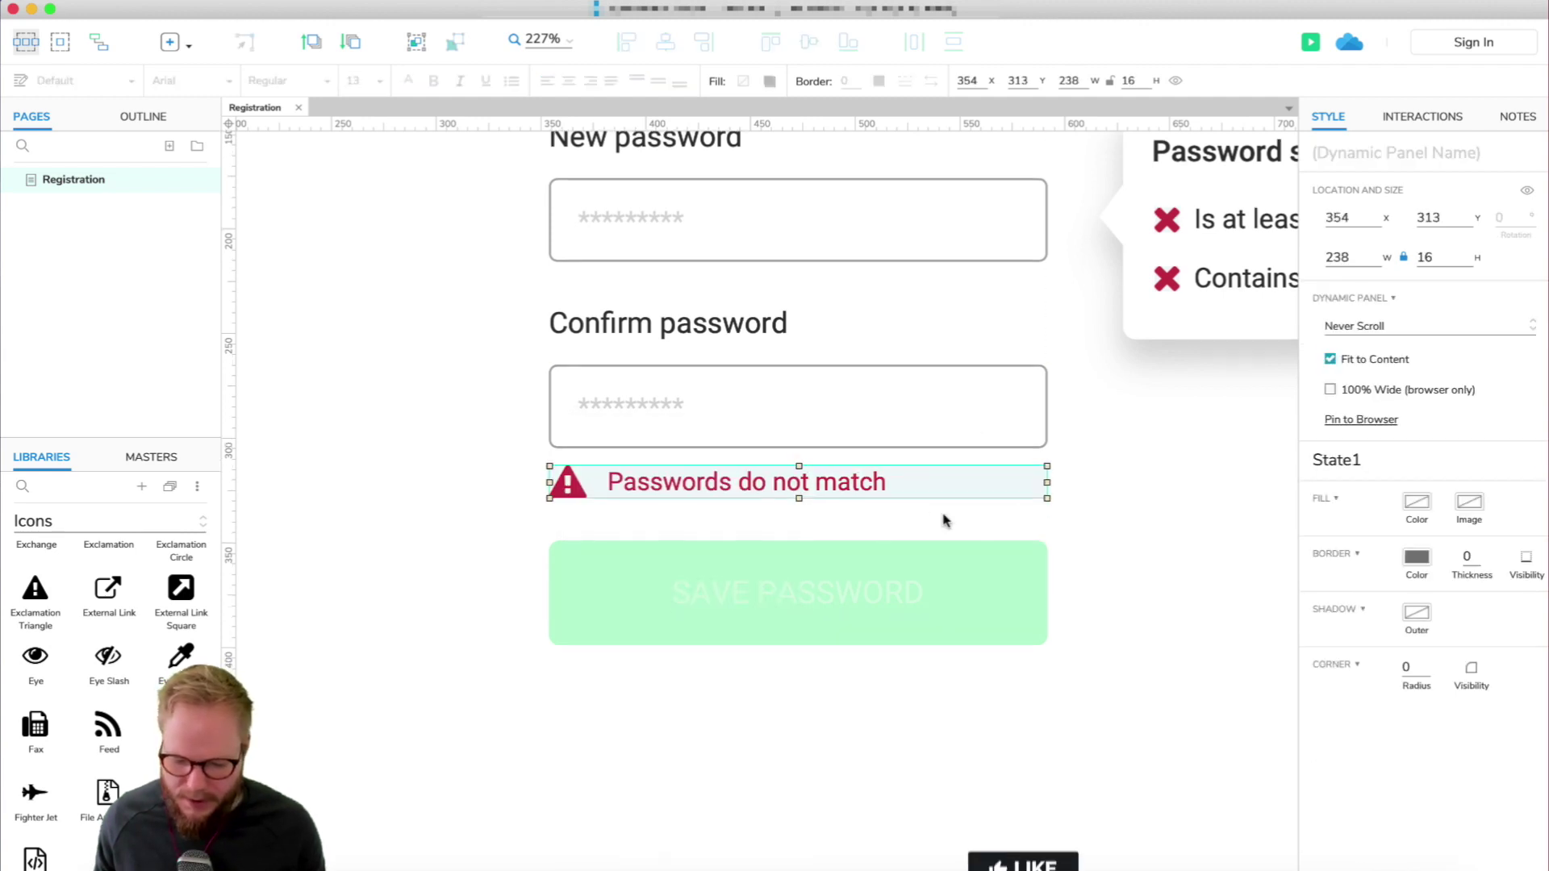
click(1392, 150)
text(++)
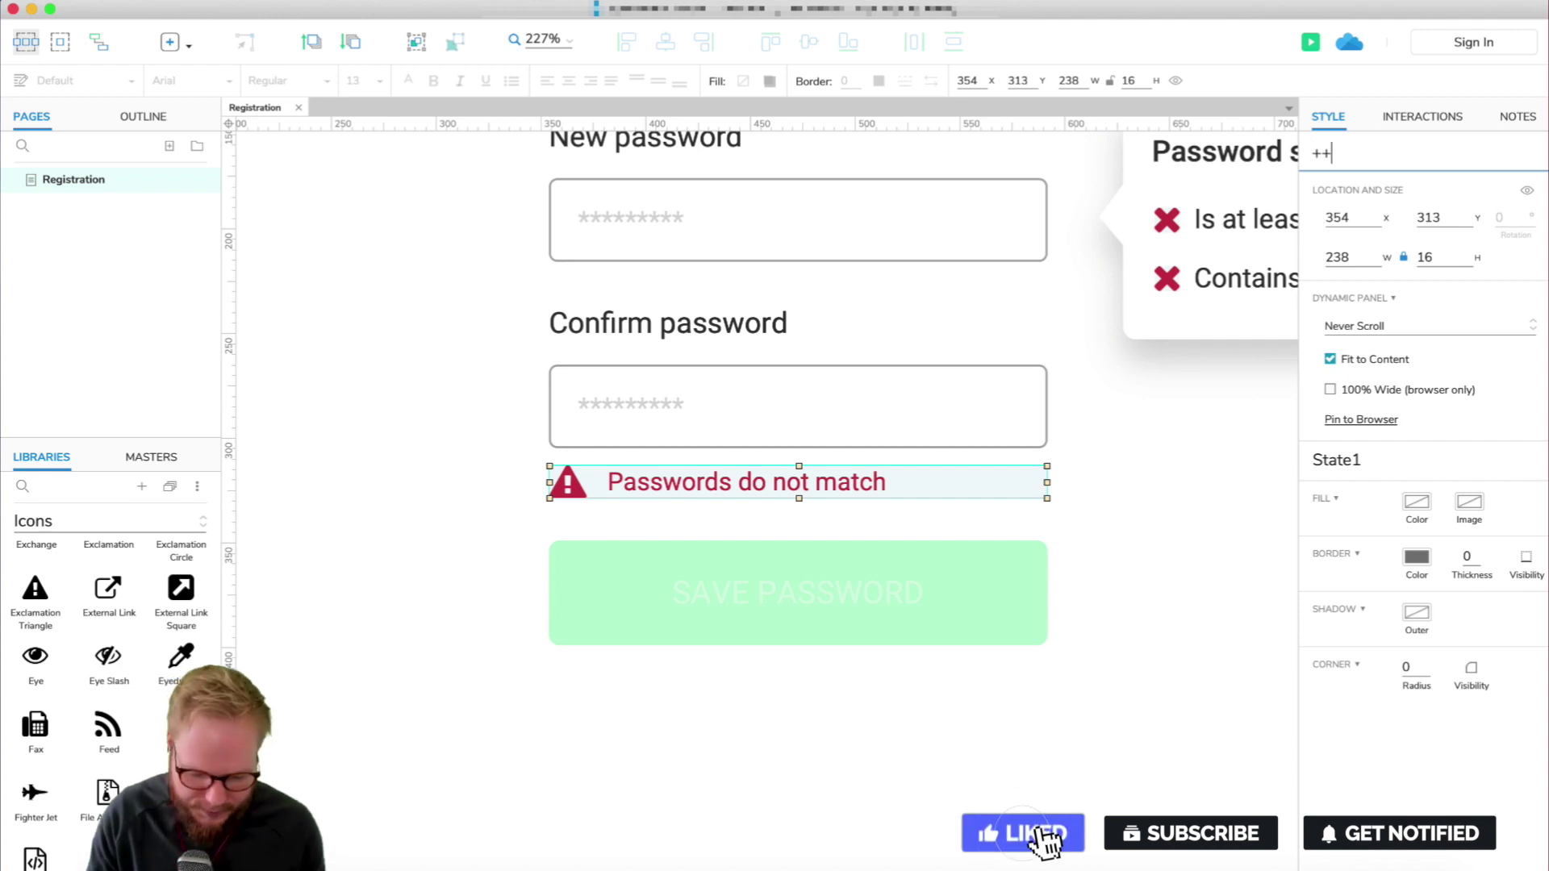
text(error)
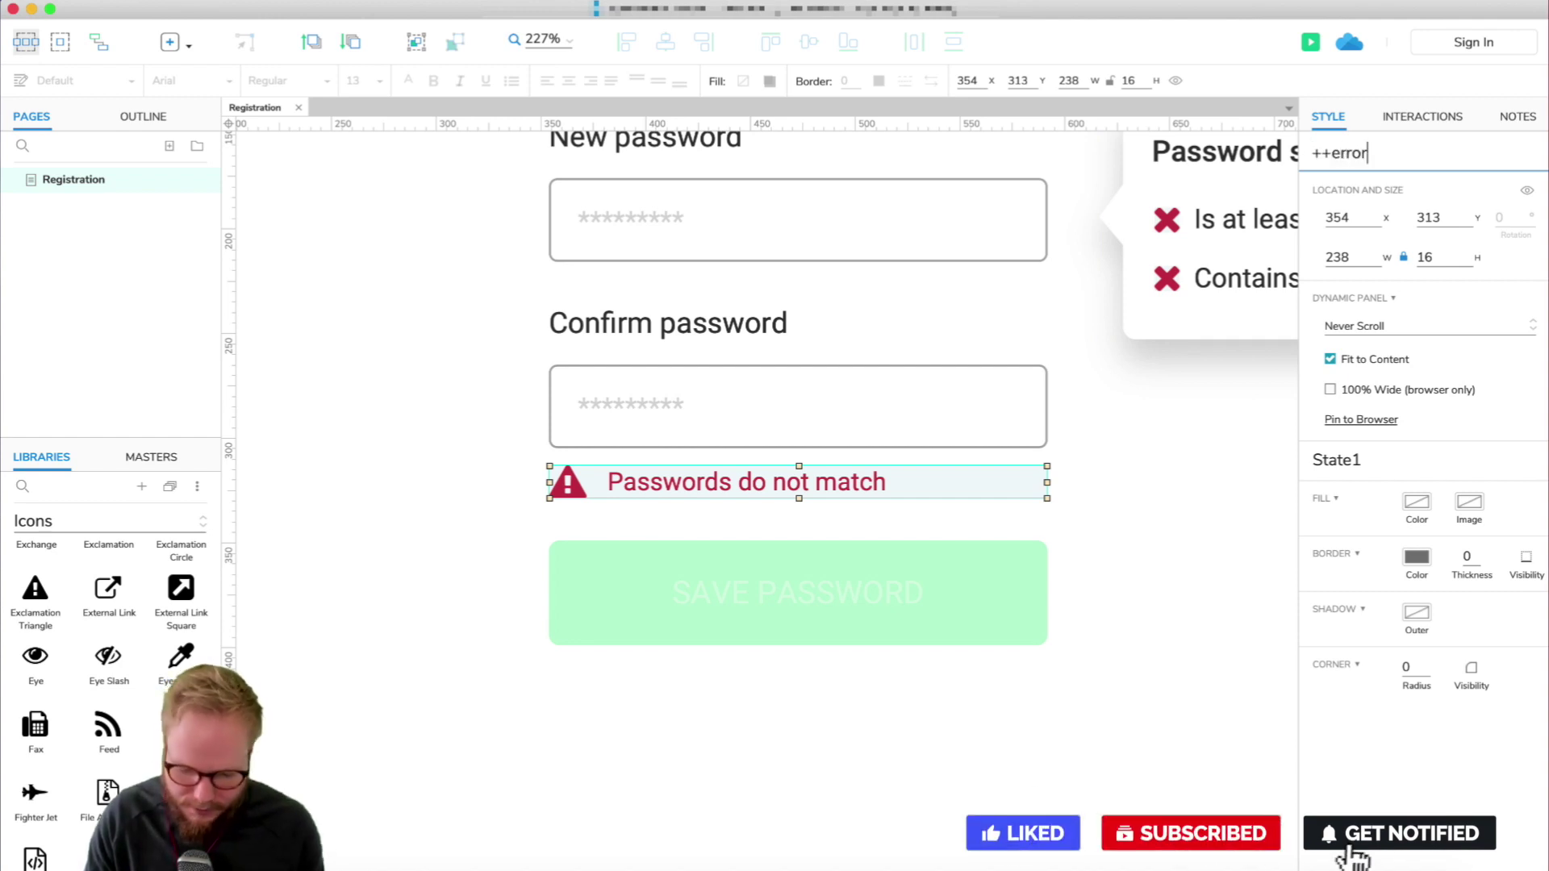
text(Message)
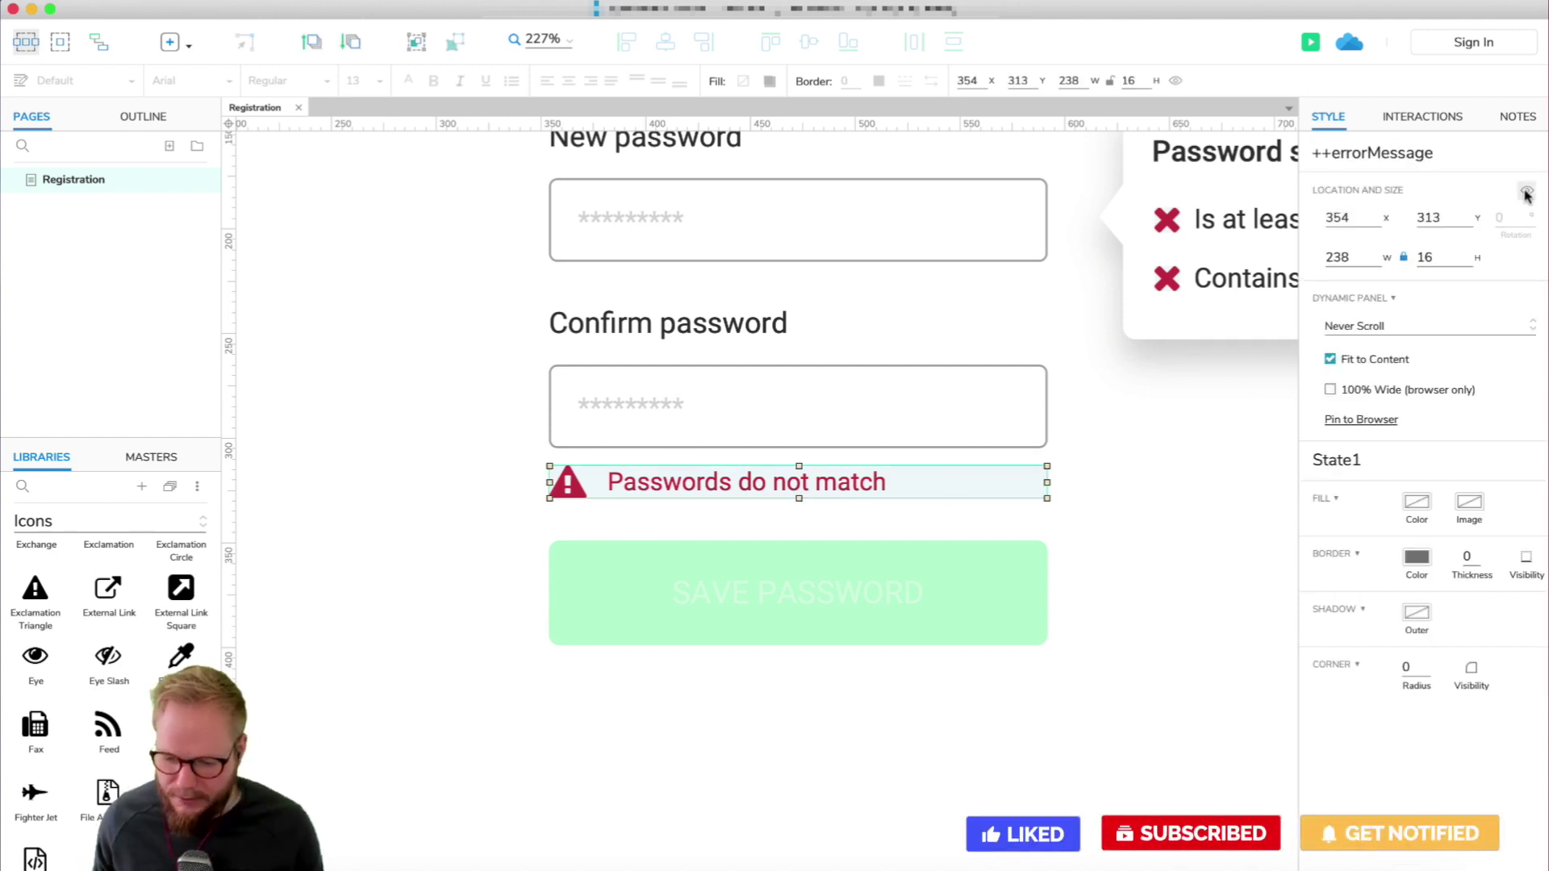
click(1527, 194)
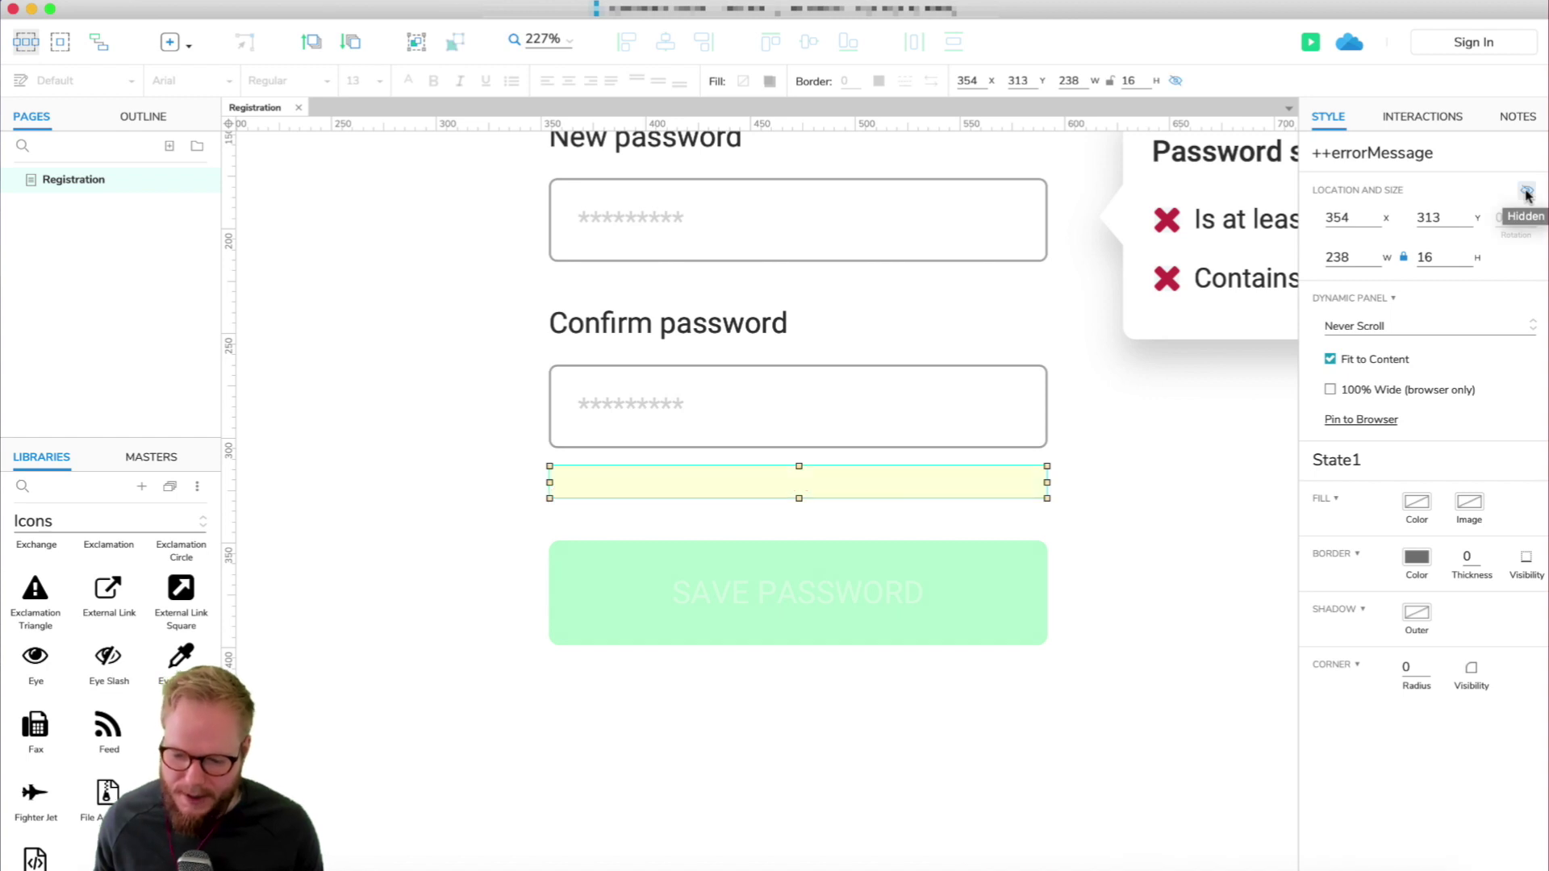
click(860, 418)
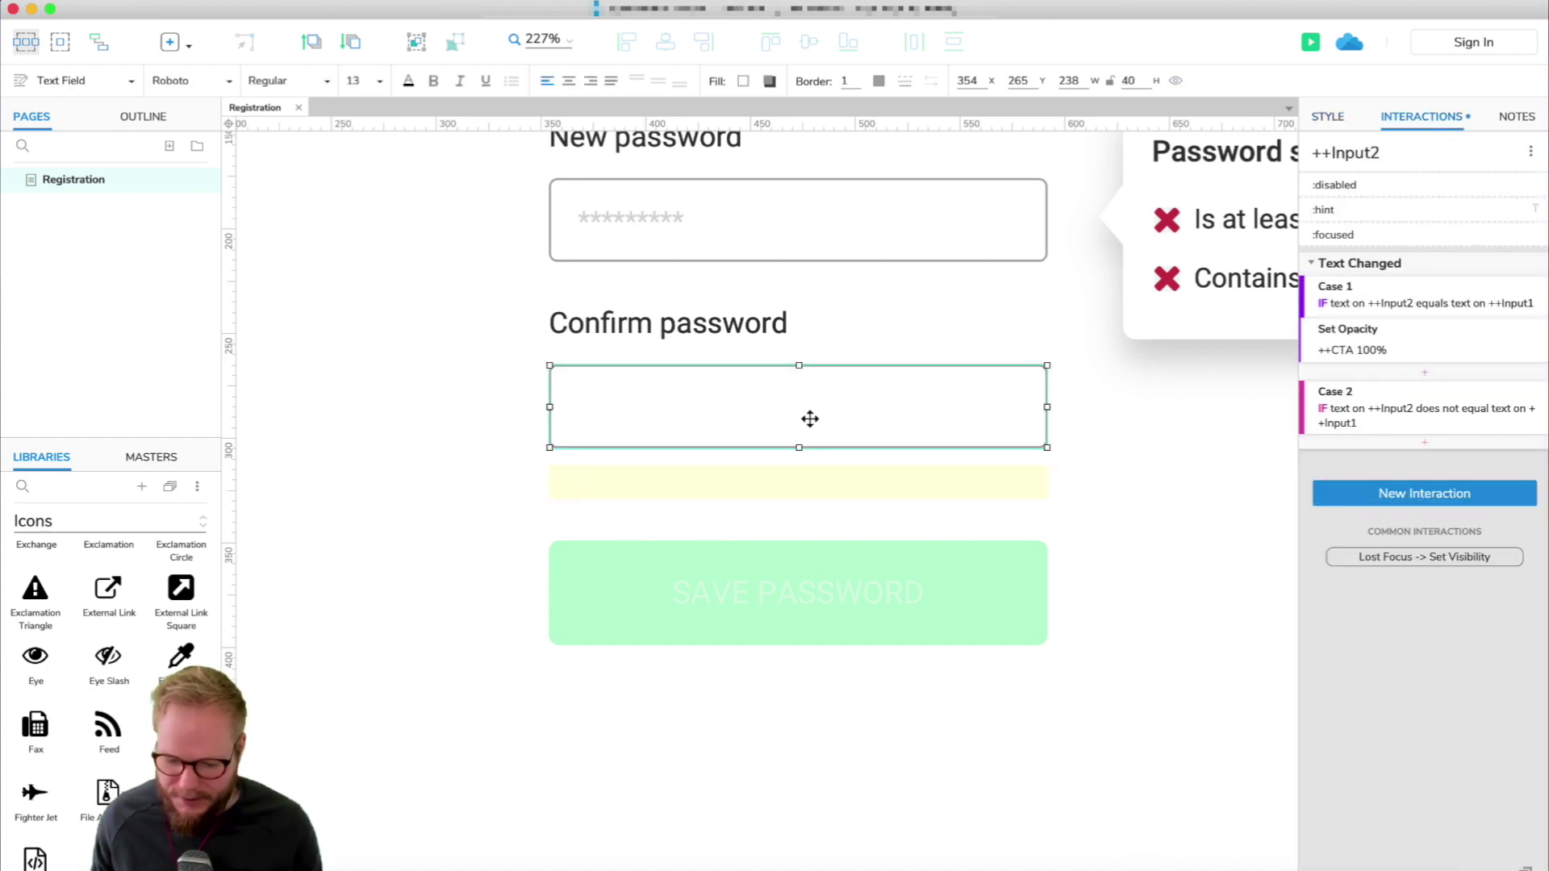
Add a Show action for ++errorMessage to Case 2.
click(1425, 443)
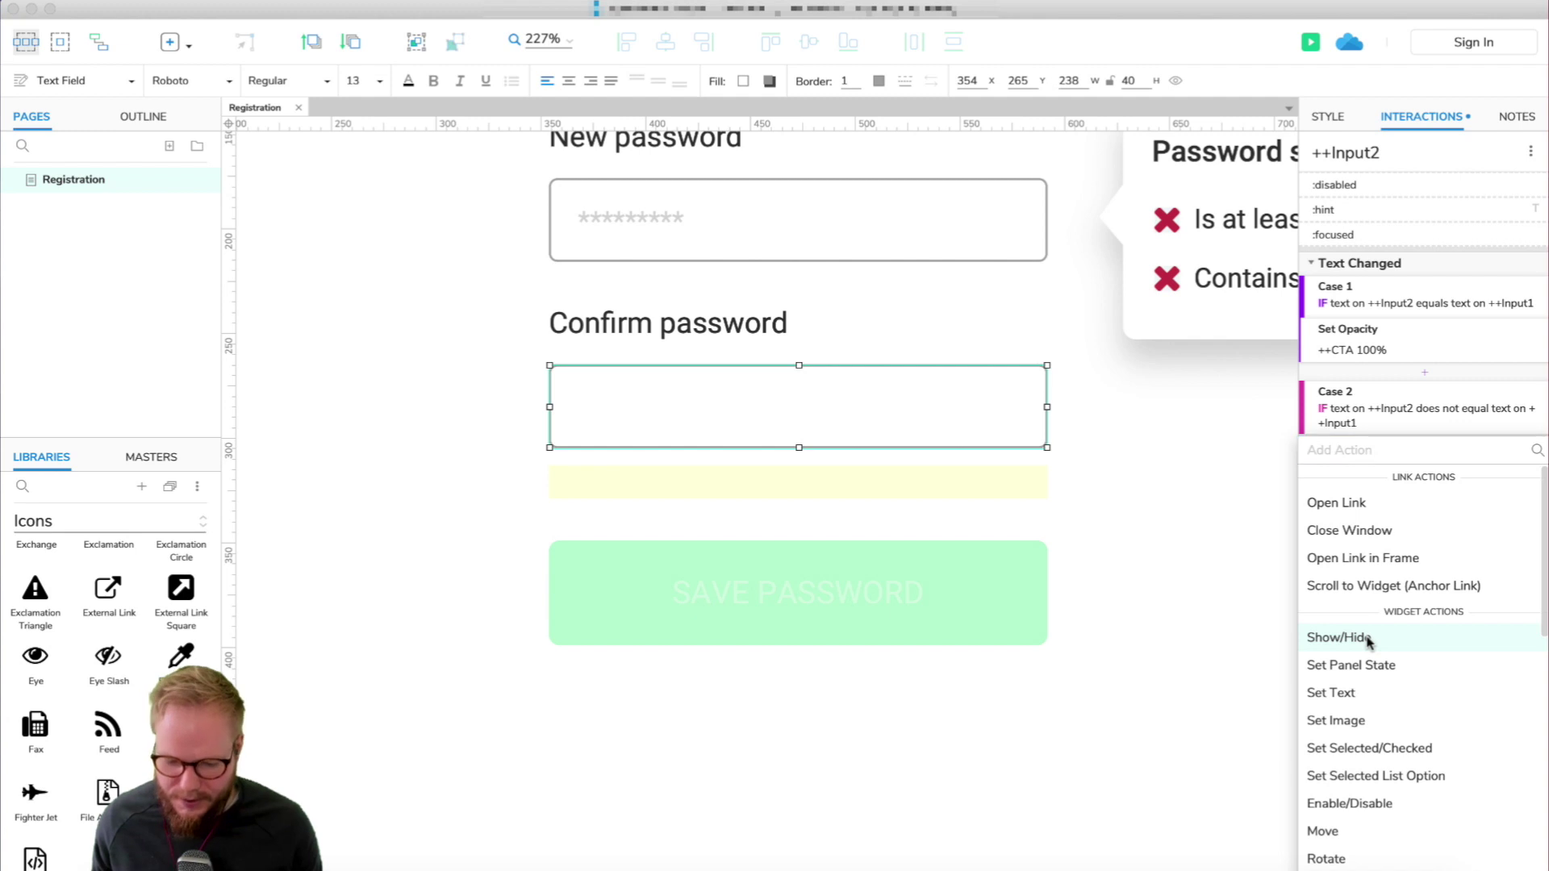
click(1339, 637)
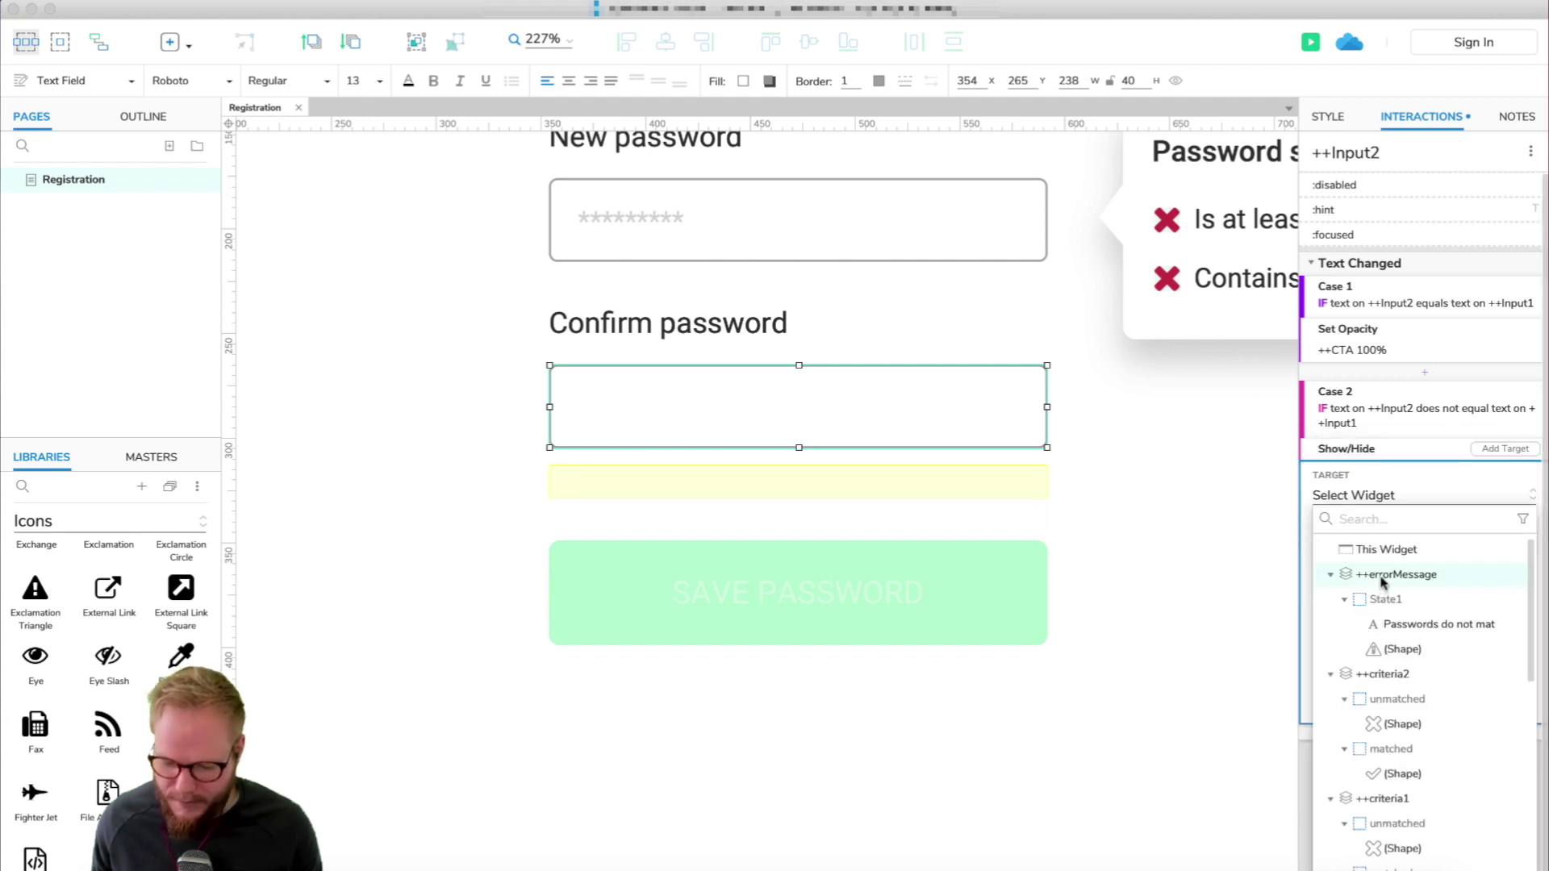
click(1383, 575)
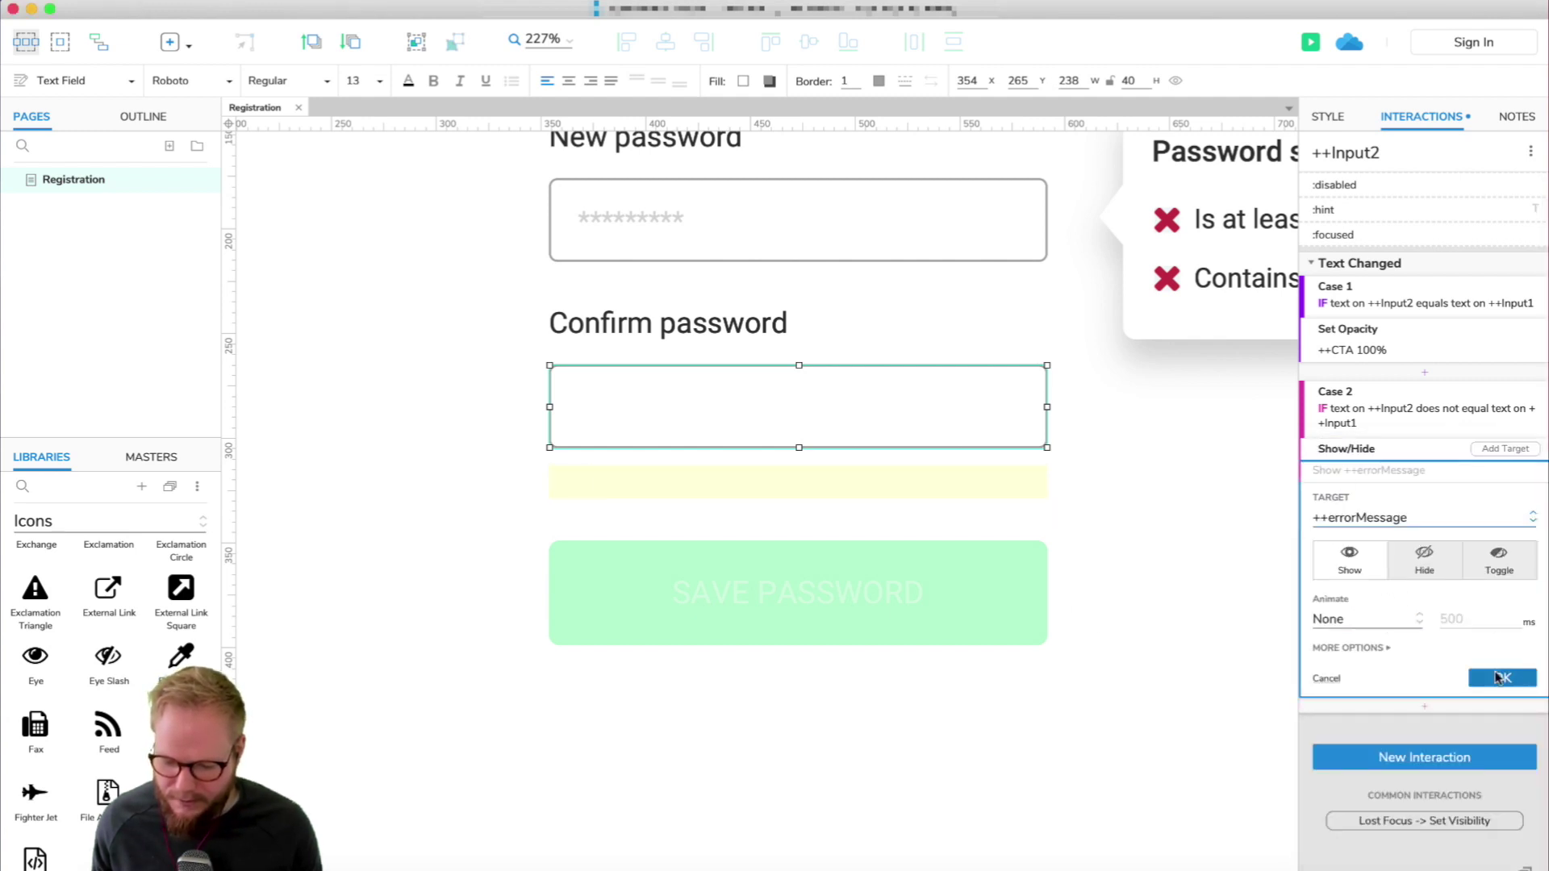
click(1499, 680)
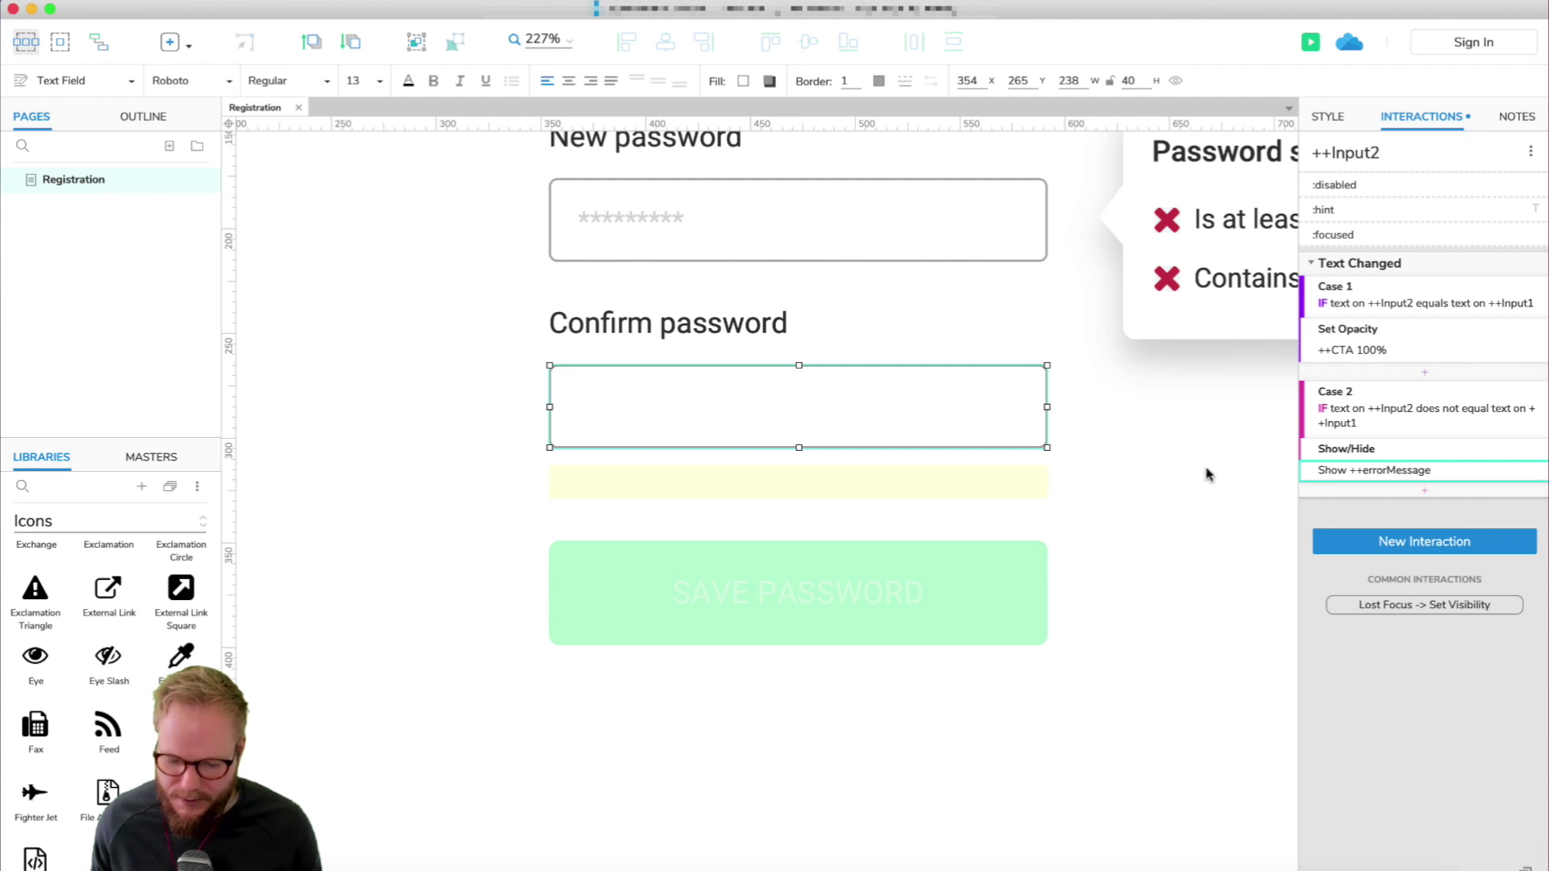
Add a Hide ++errorMessage action to Case 1, then preview the page in the browser.
click(1429, 372)
click(1380, 565)
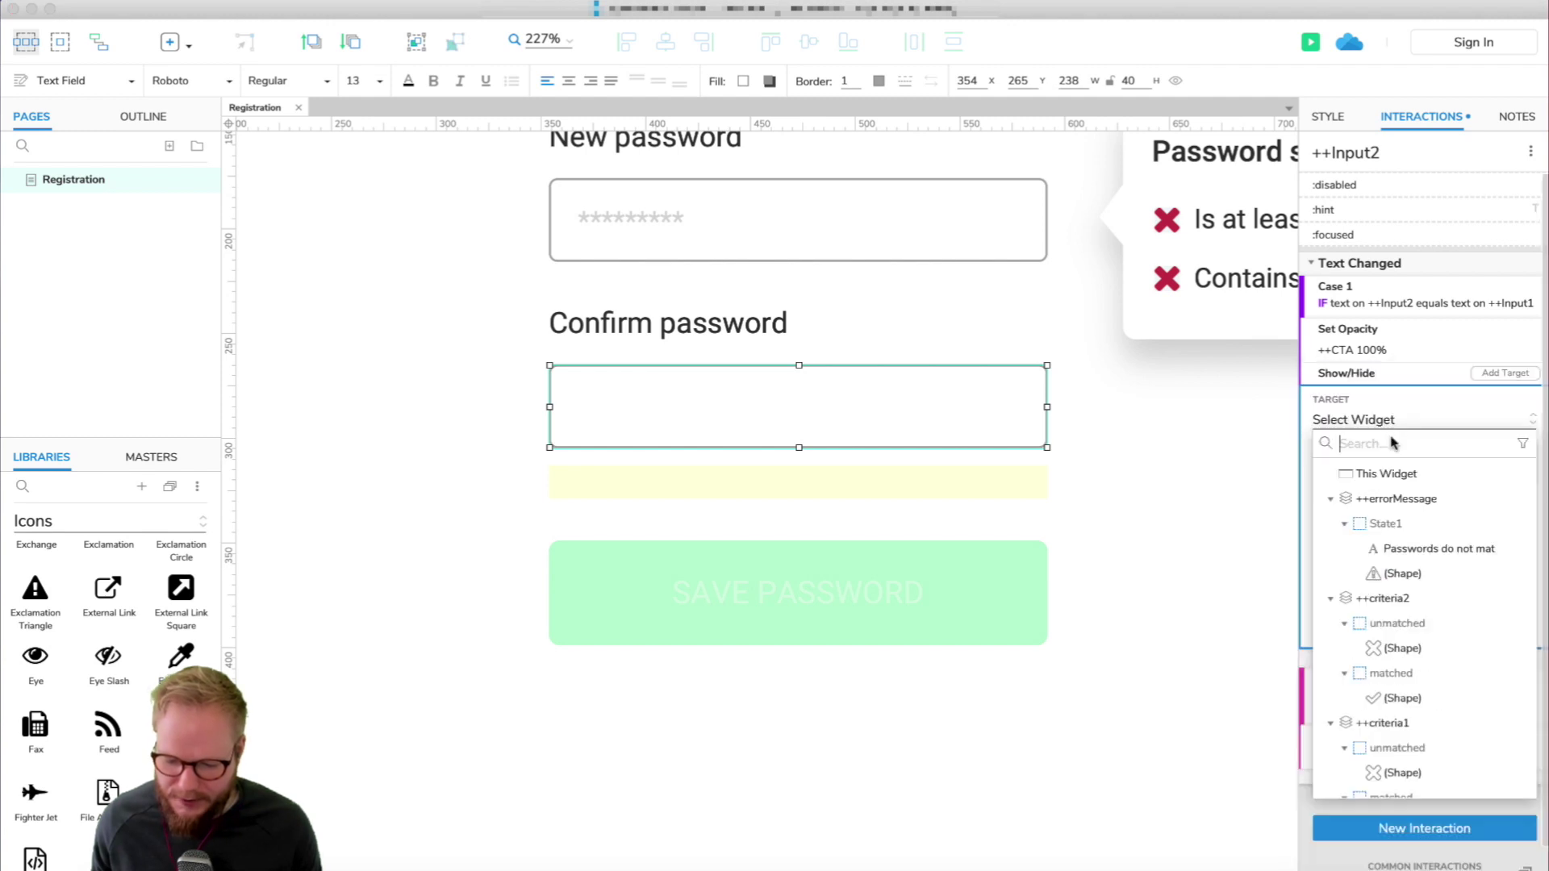
click(1399, 499)
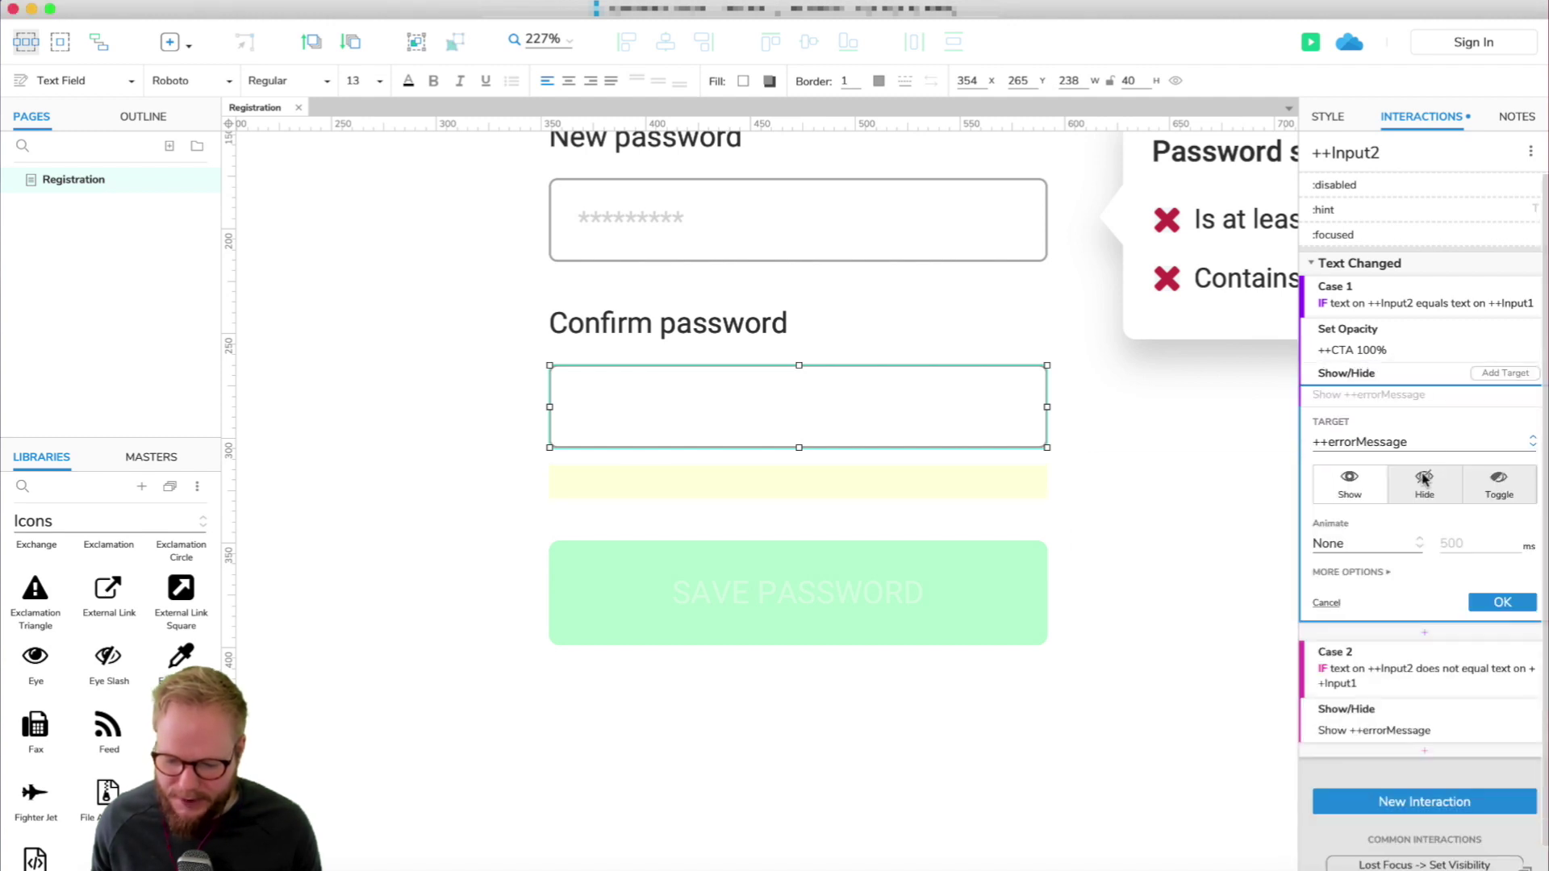
click(1424, 484)
click(1513, 604)
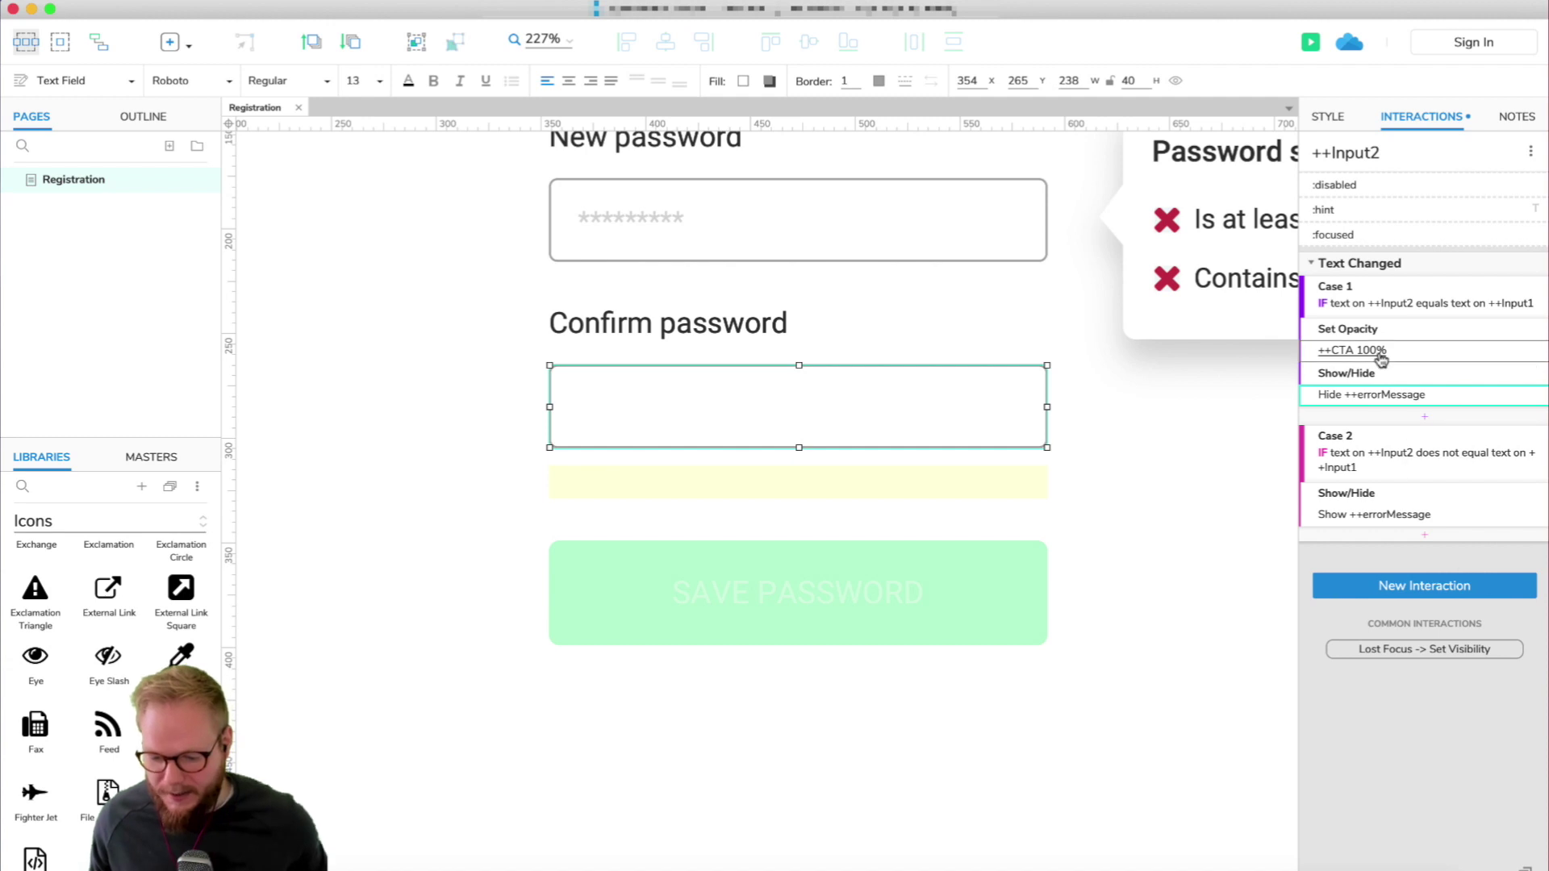
click(1193, 443)
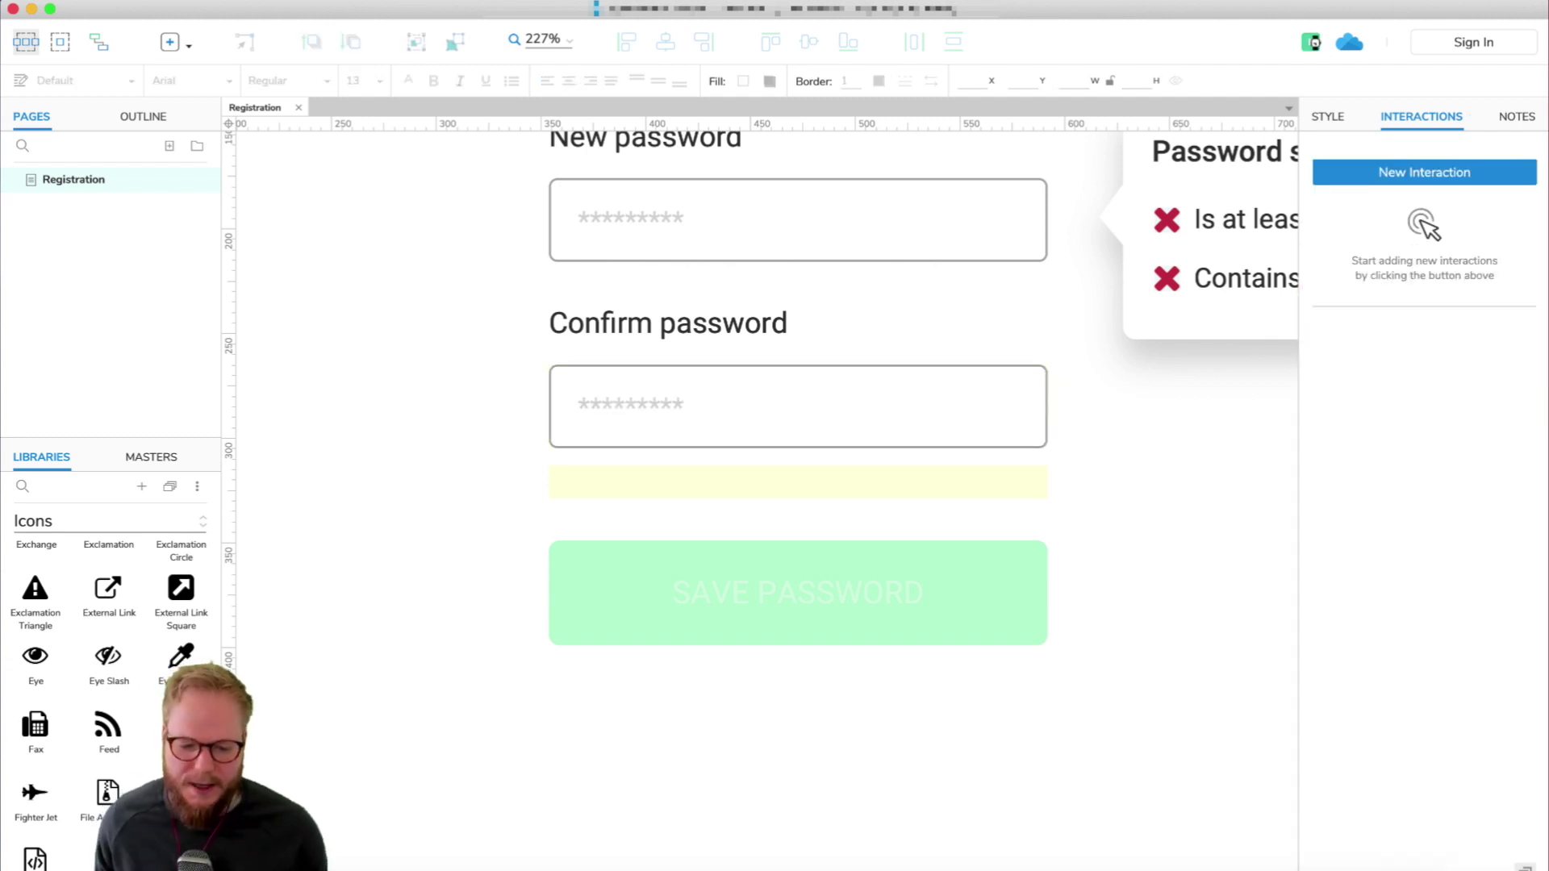
click(1312, 42)
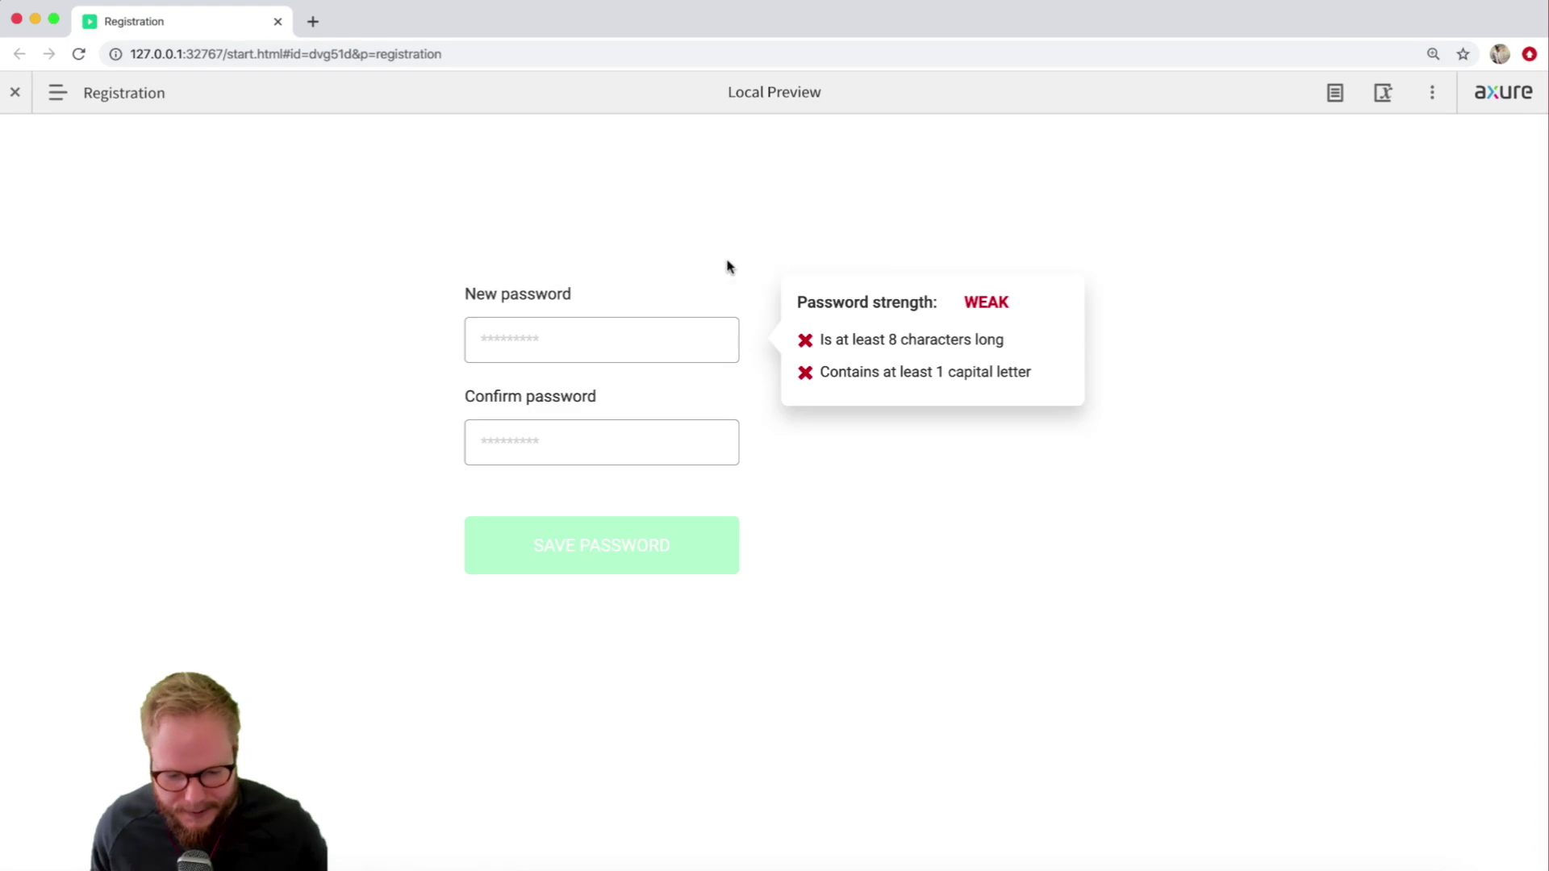
Paste a password into New password and type 'a' in Confirm password to force a mismatch.
click(597, 327)
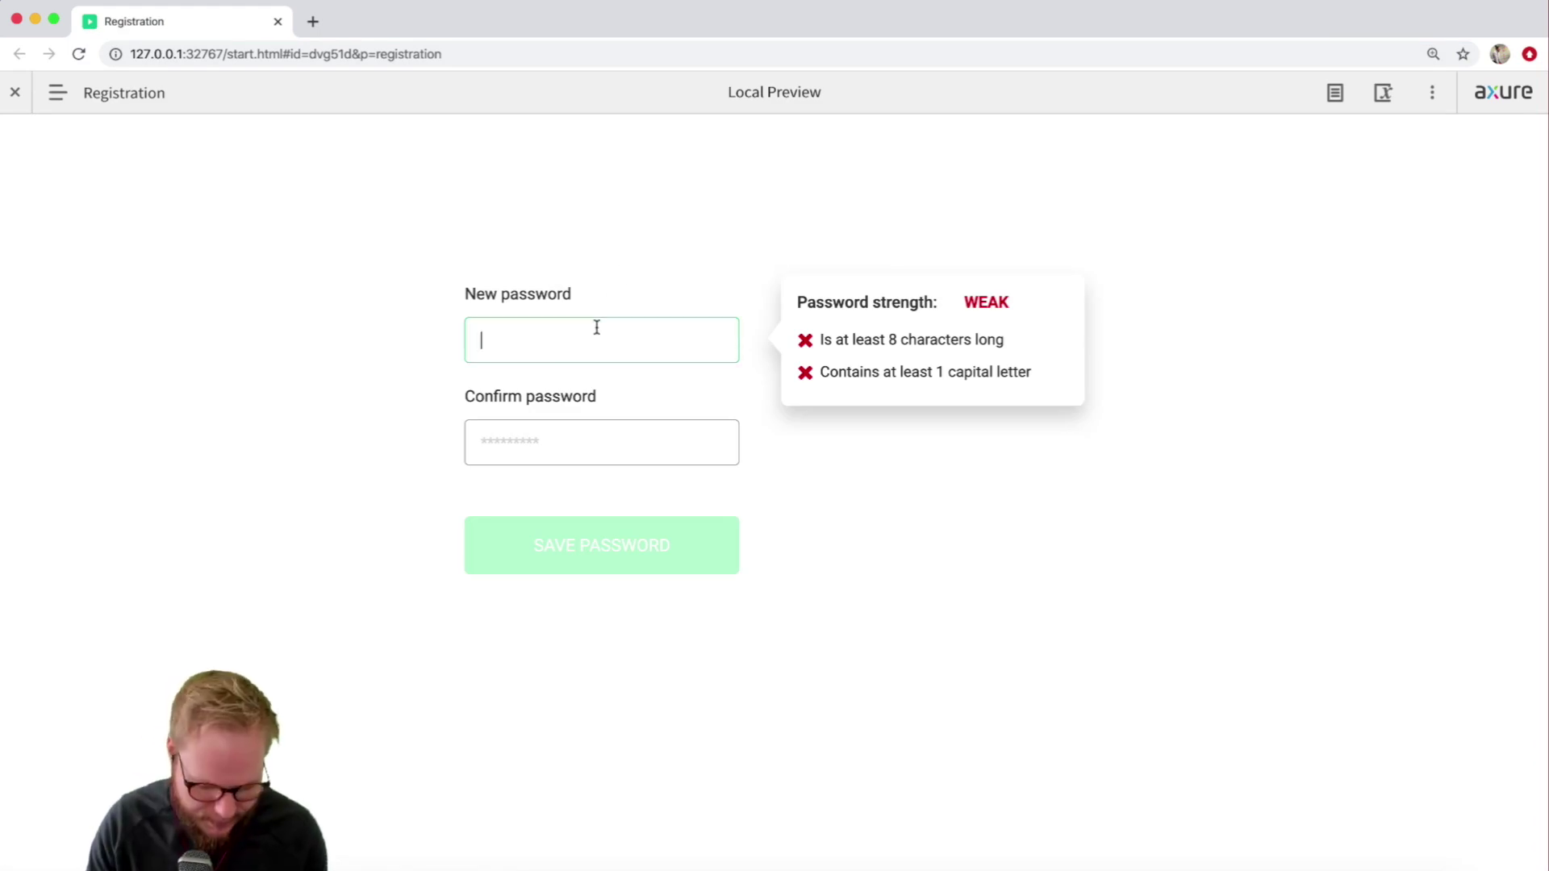
key(super+v)
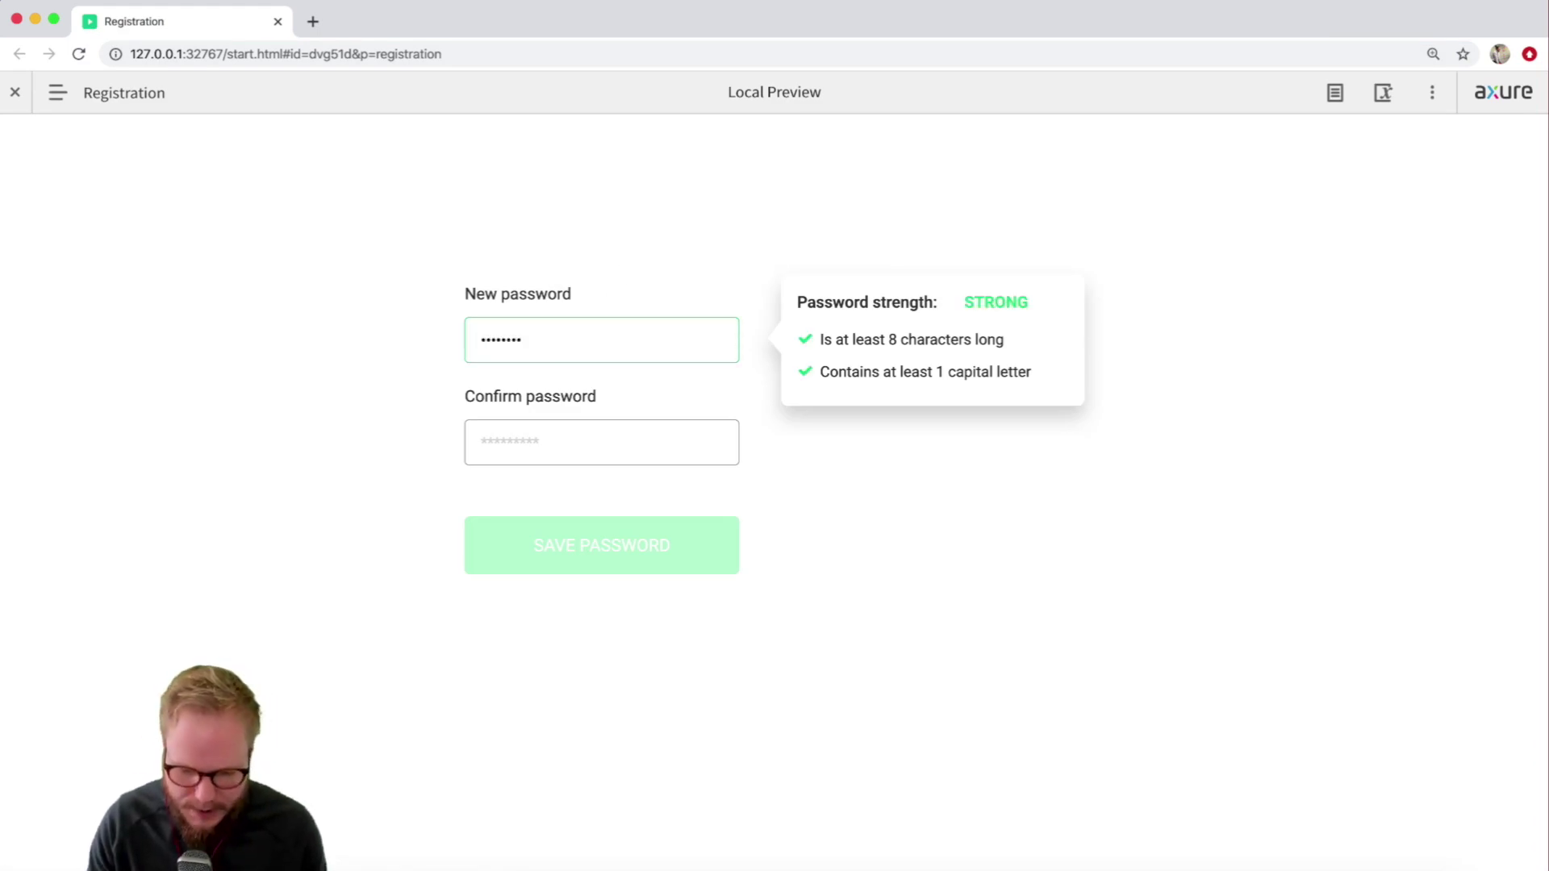
click(598, 448)
text(a)
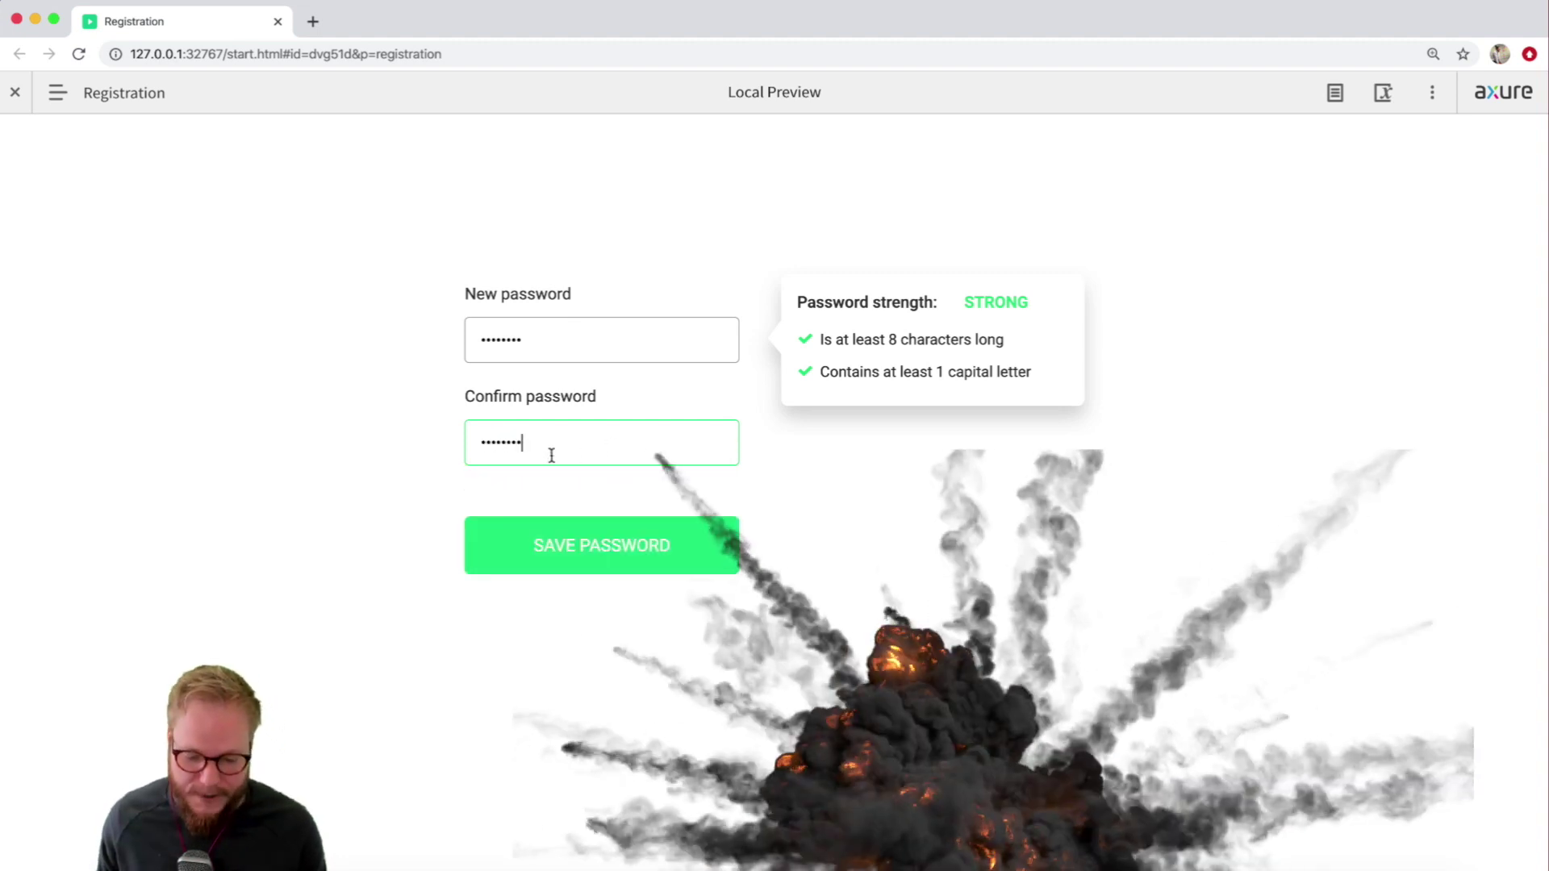
Clear both the New password and Confirm password fields.
drag(474, 439, 535, 438)
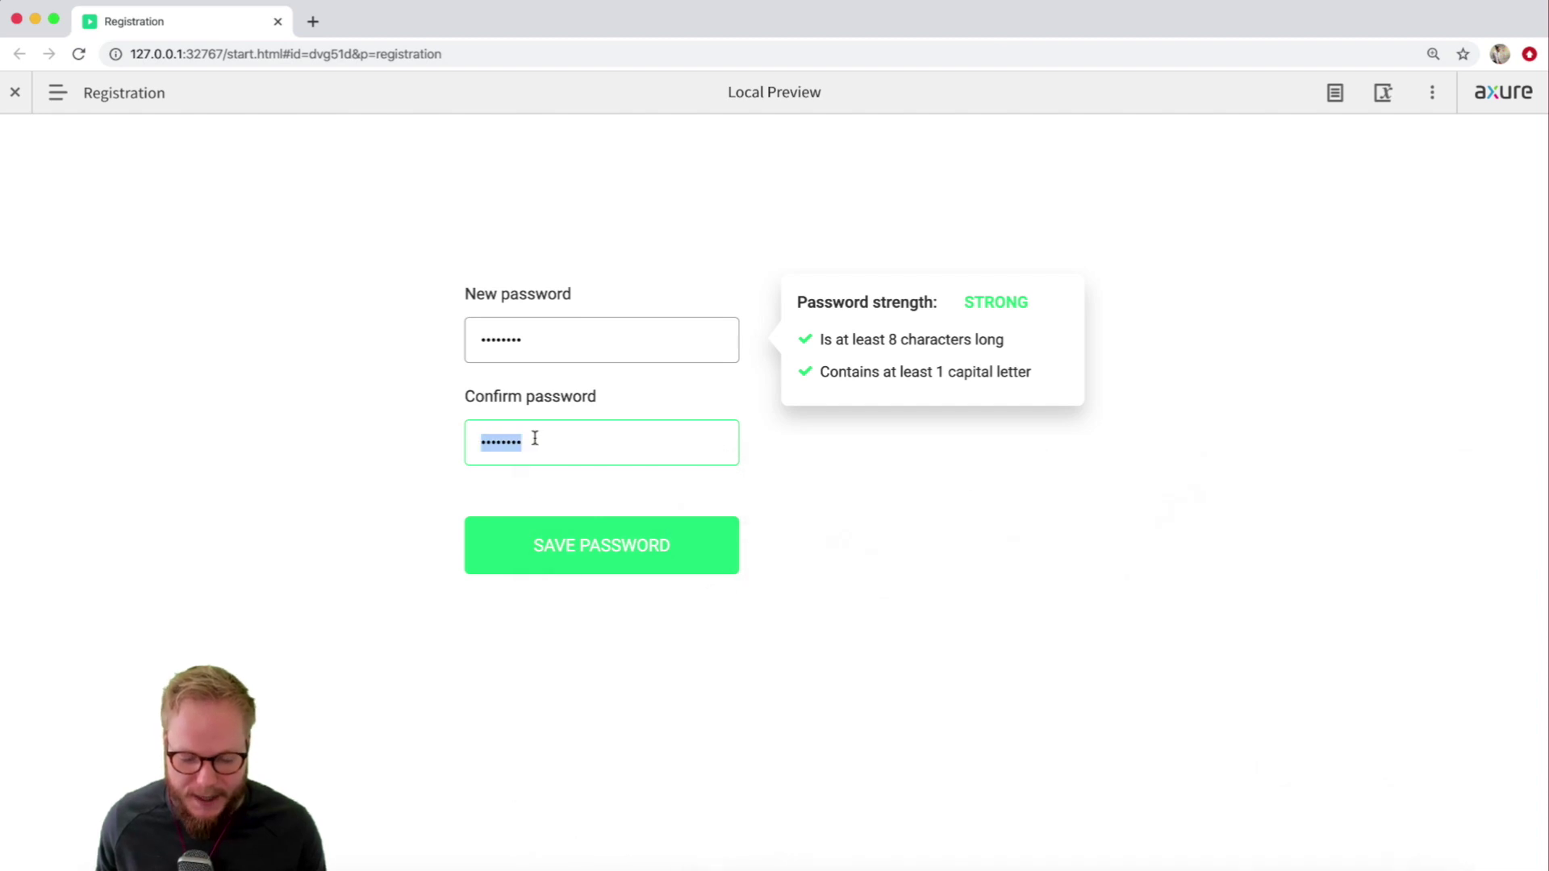
drag(523, 339, 384, 323)
click(565, 440)
key(BackSpace)
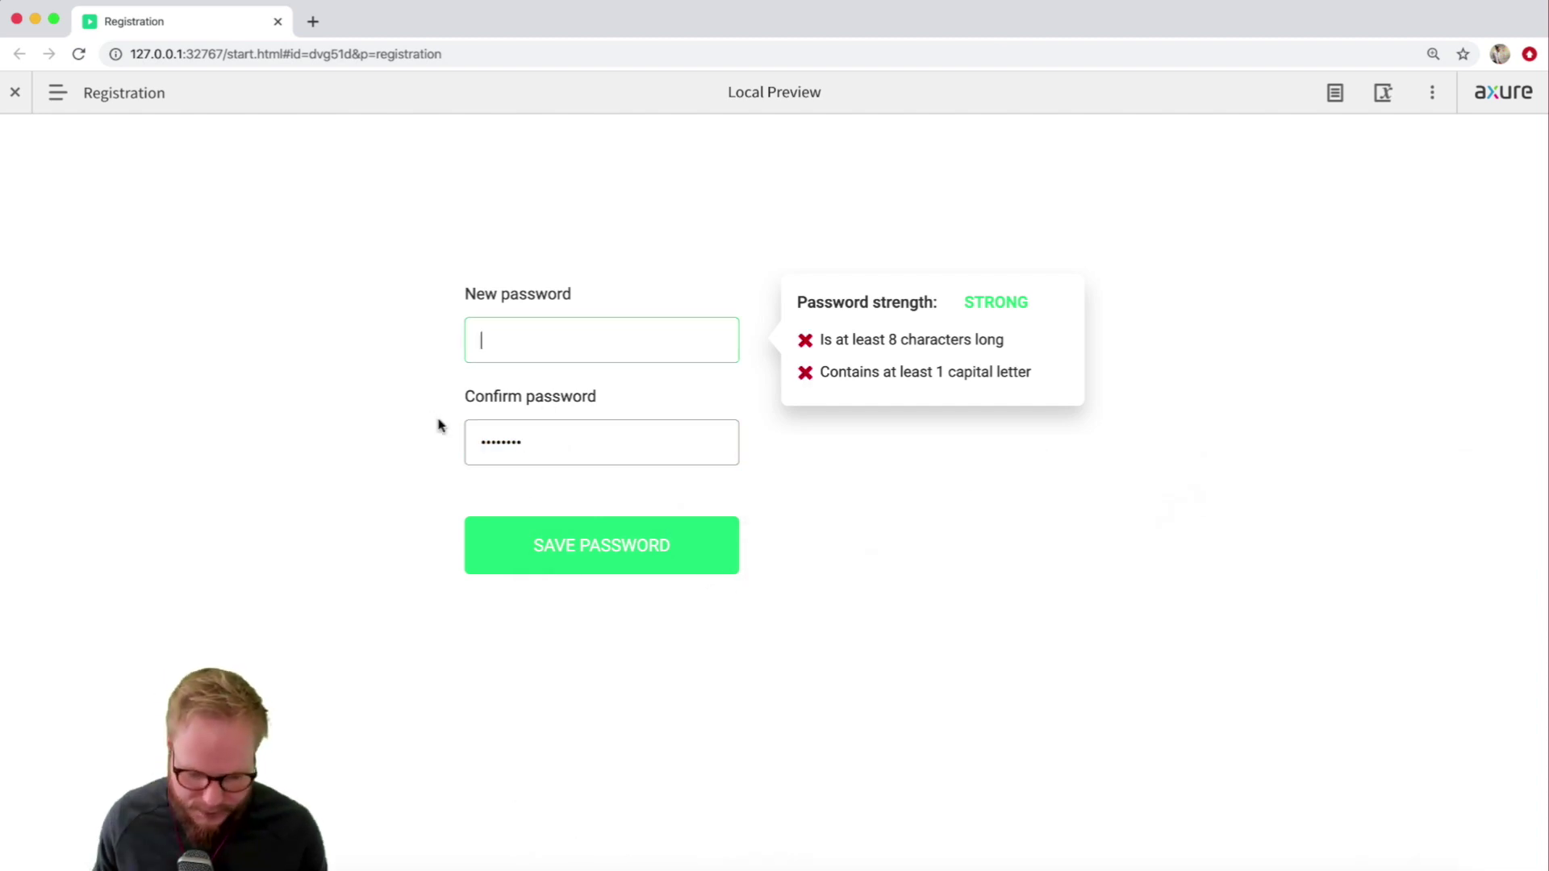
drag(549, 453, 446, 439)
key(BackSpace)
click(473, 346)
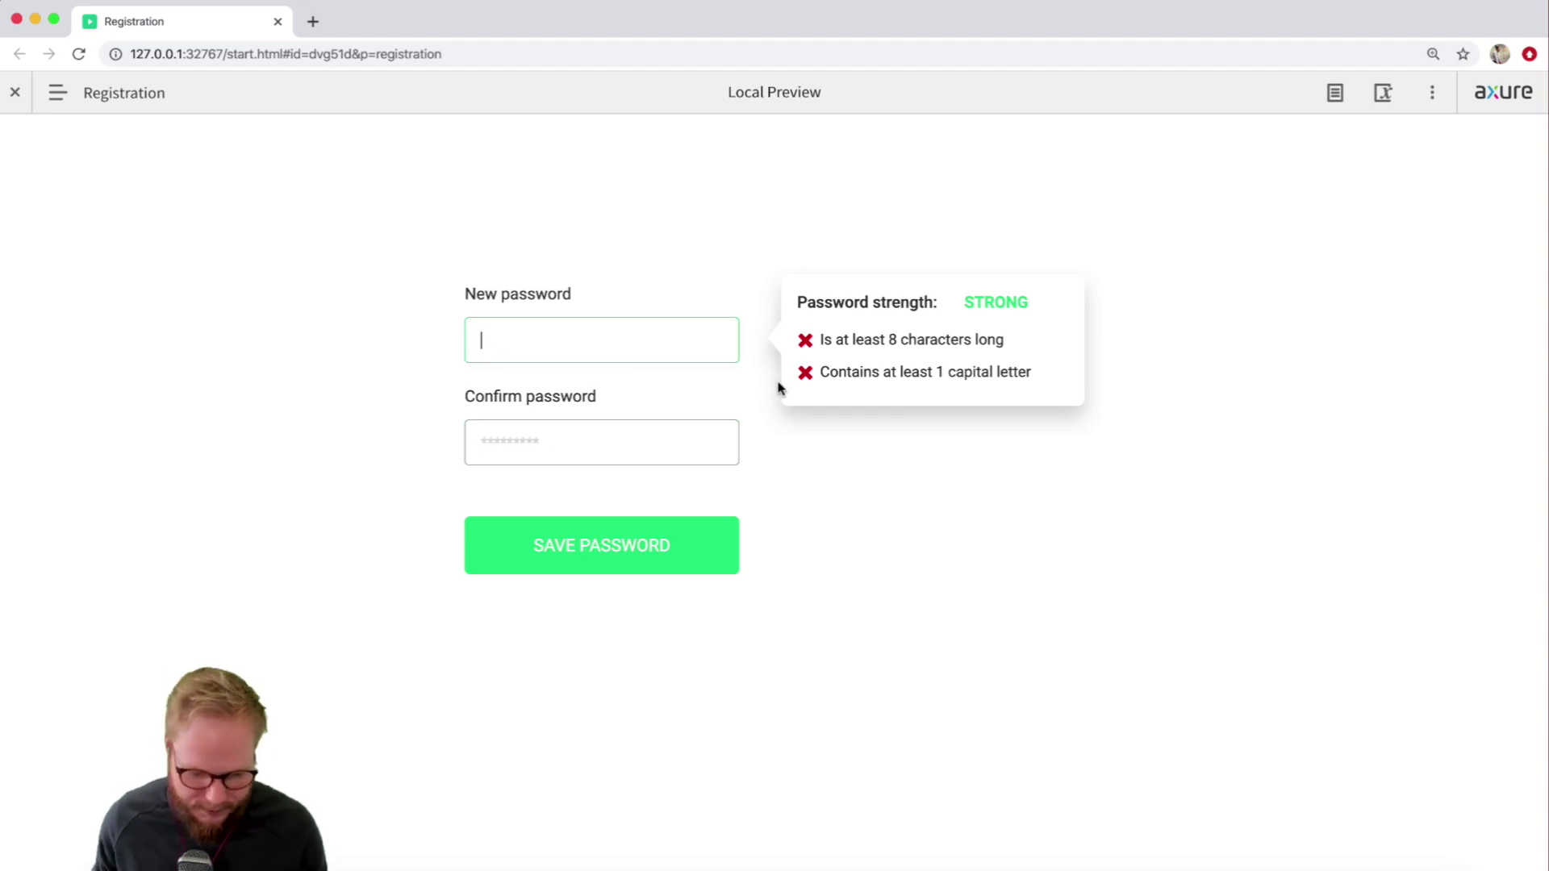
text(Passwor)
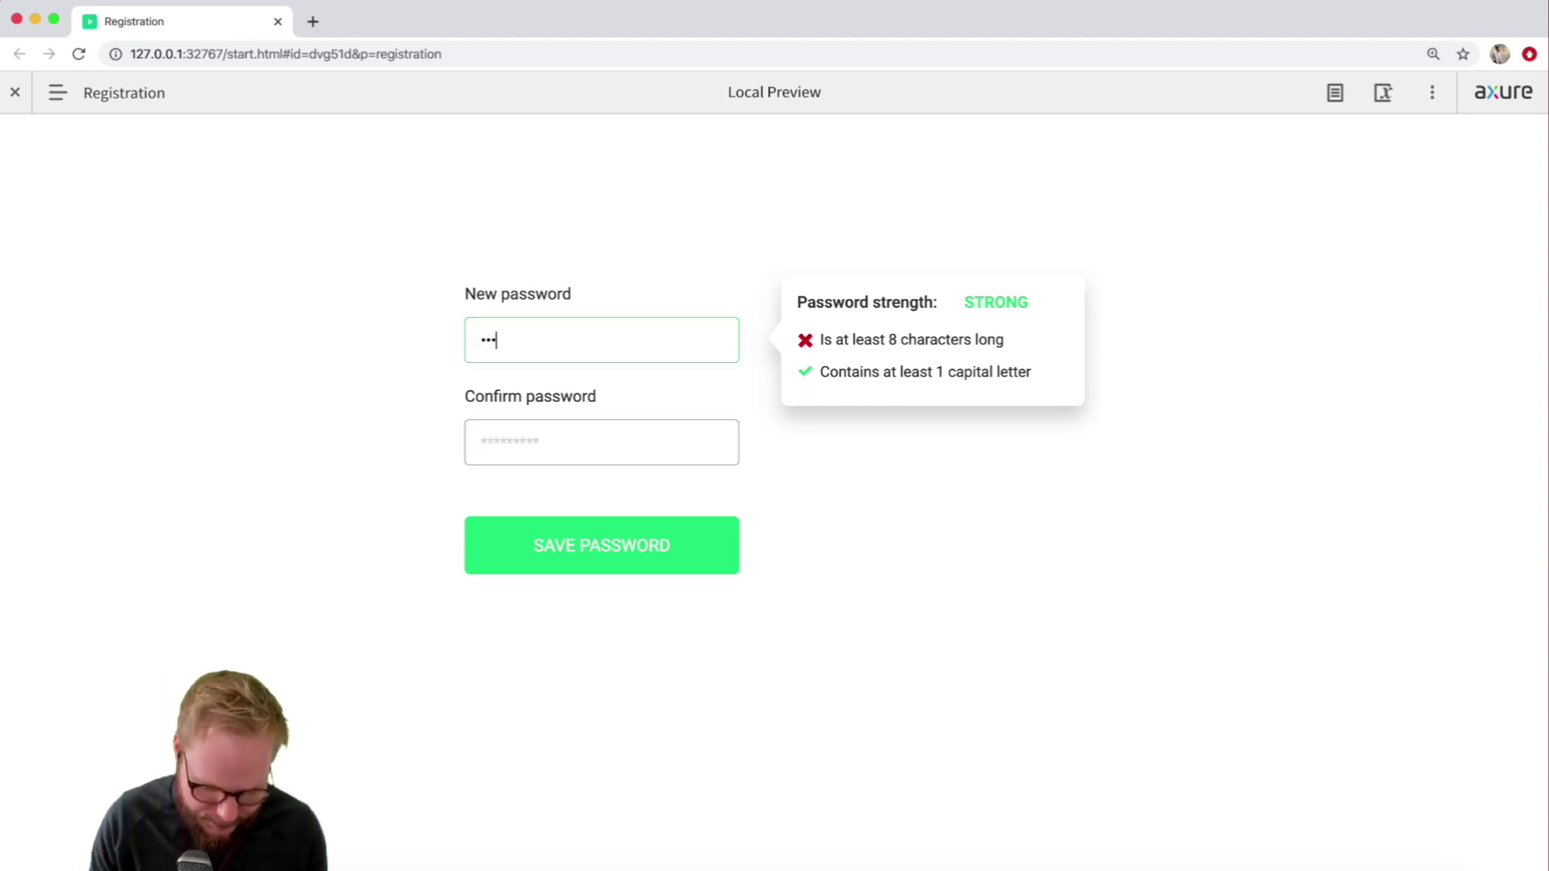
text(Passw)
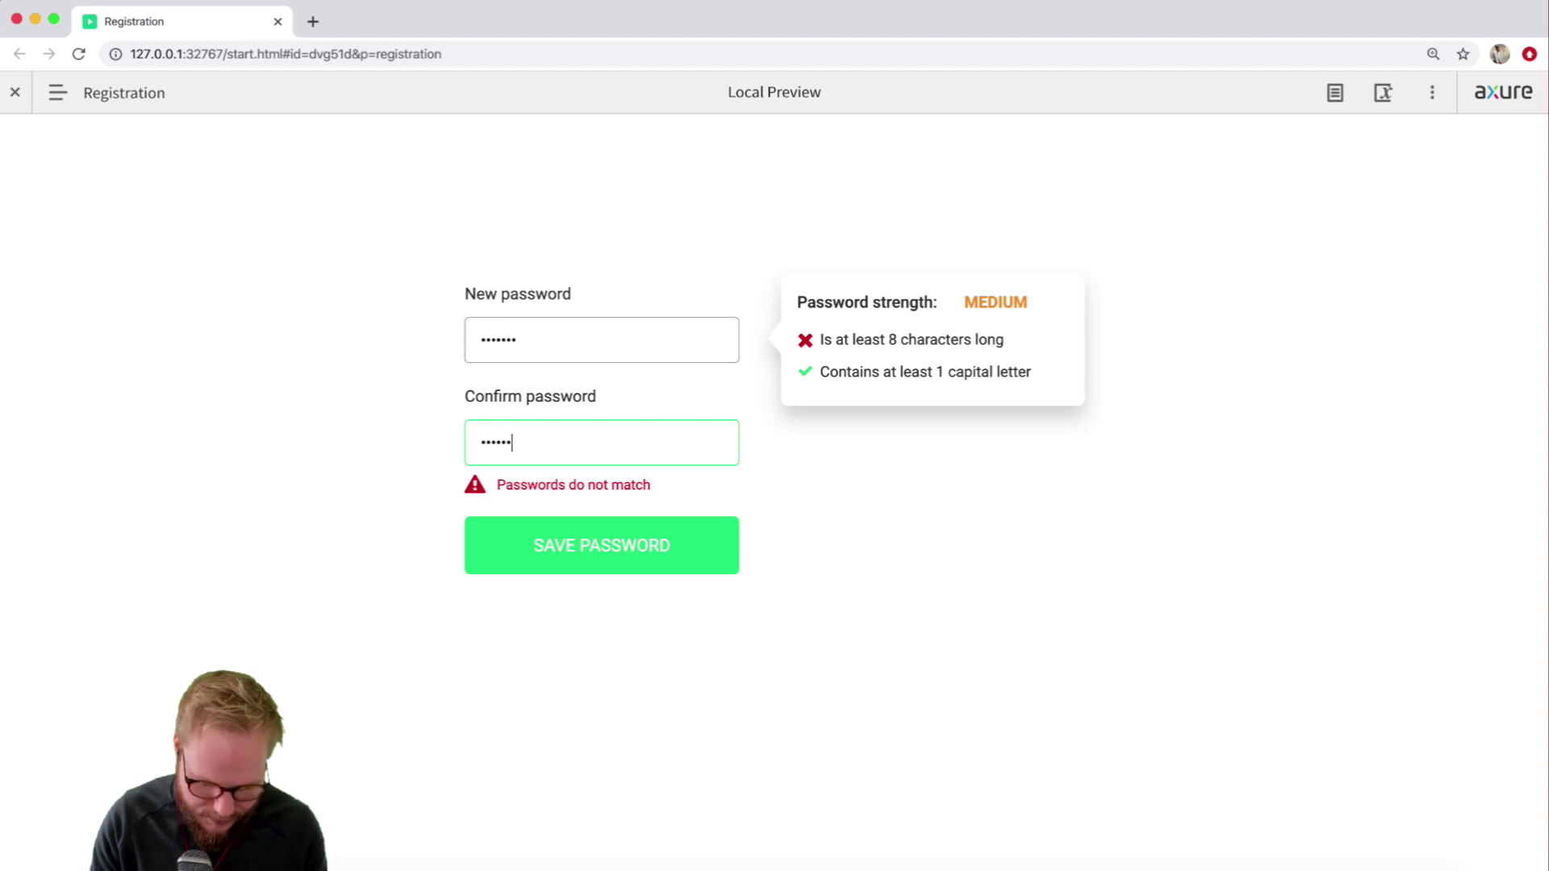
text(or)
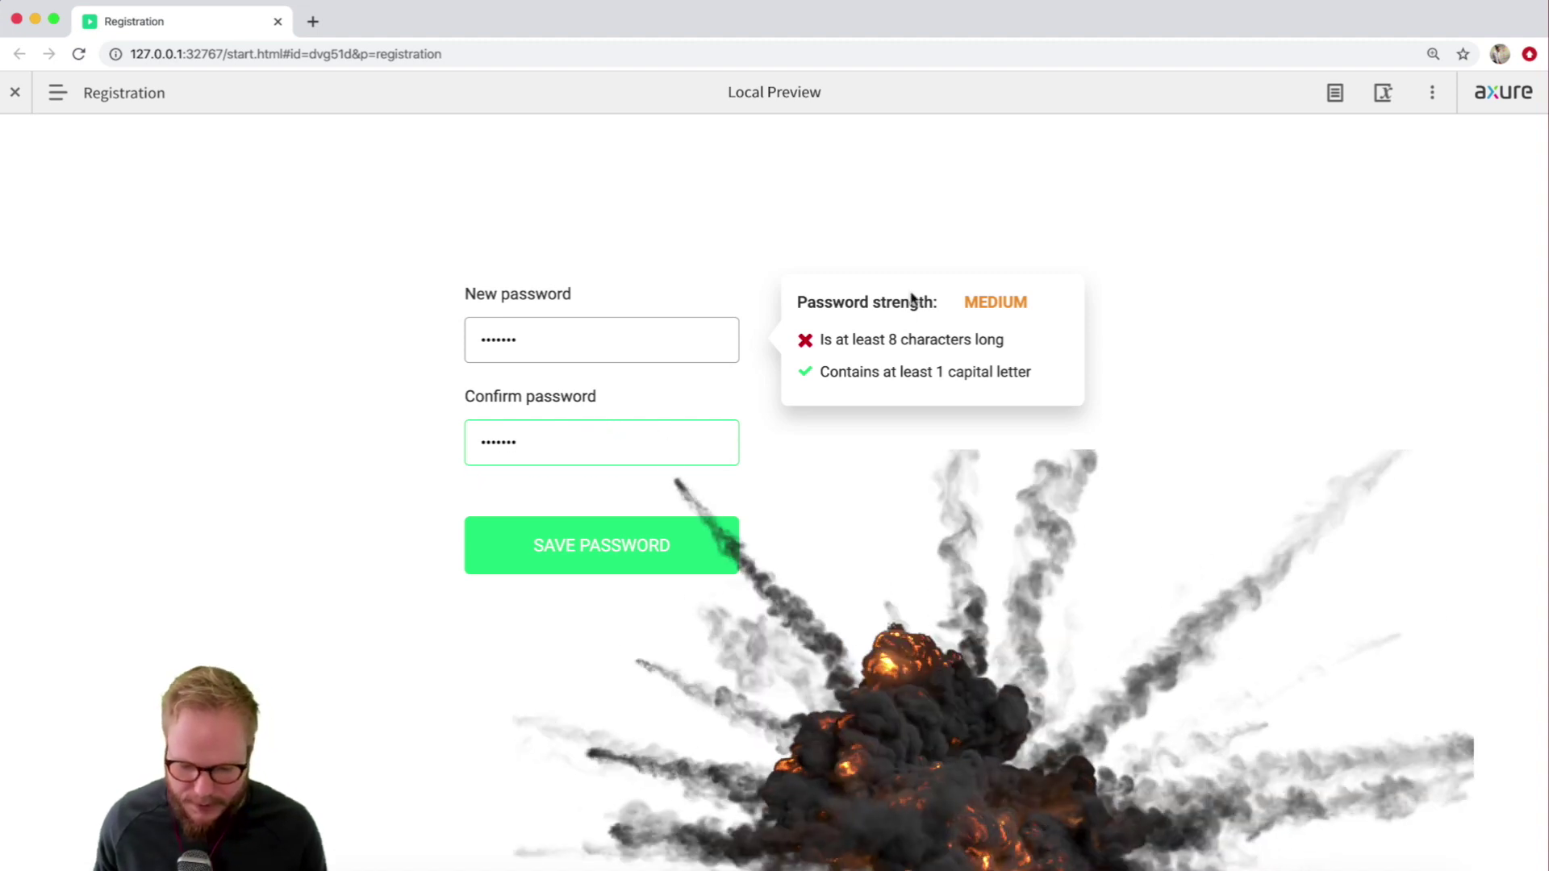
click(555, 343)
text(d)
click(536, 452)
text(d)
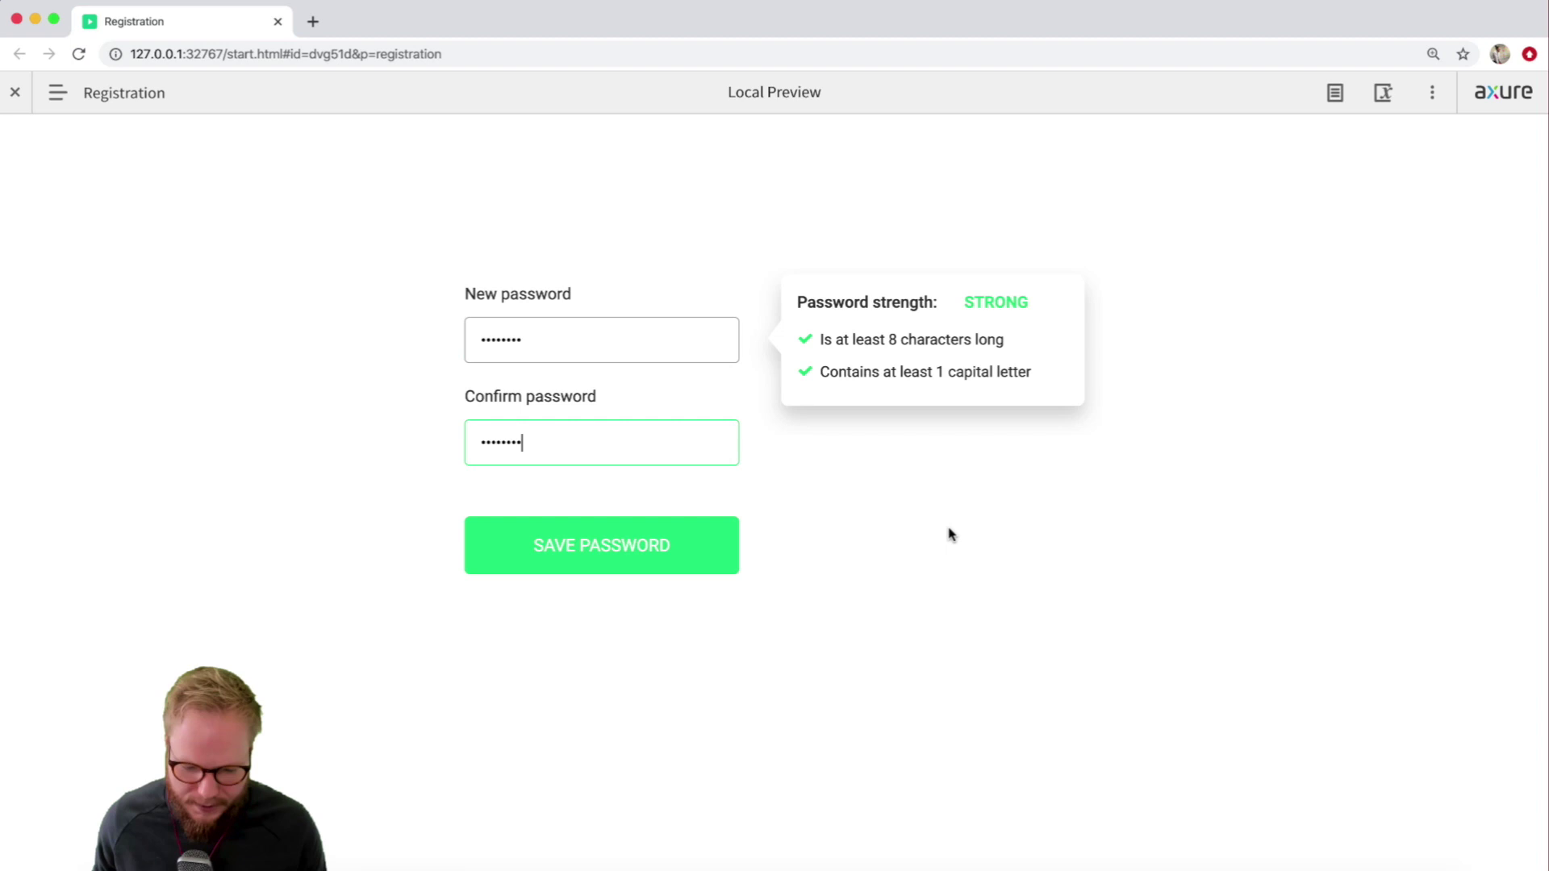
click(686, 539)
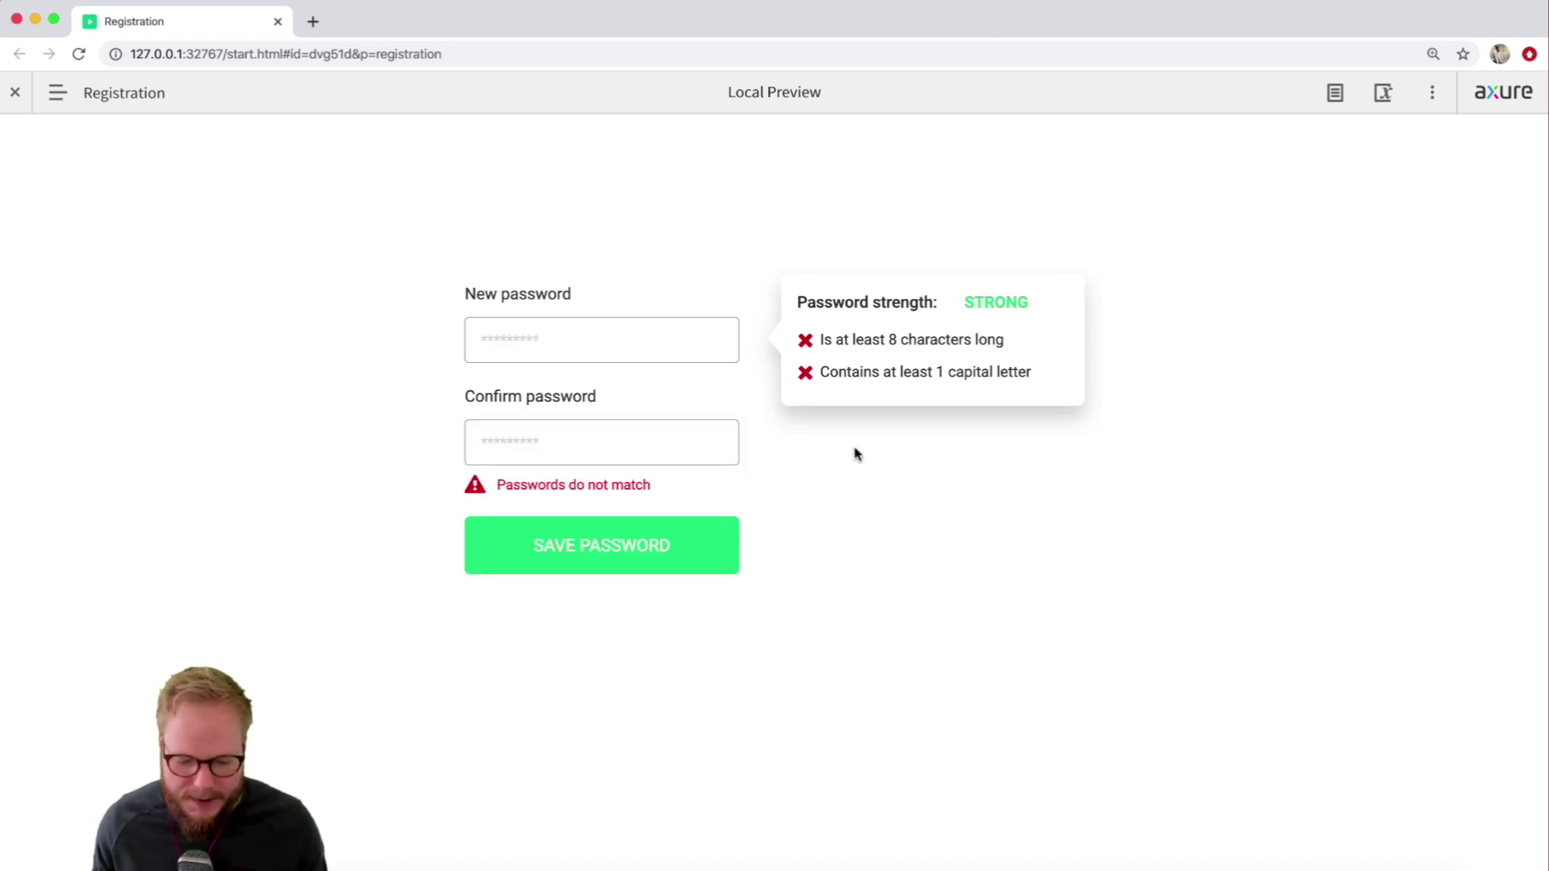
click(586, 339)
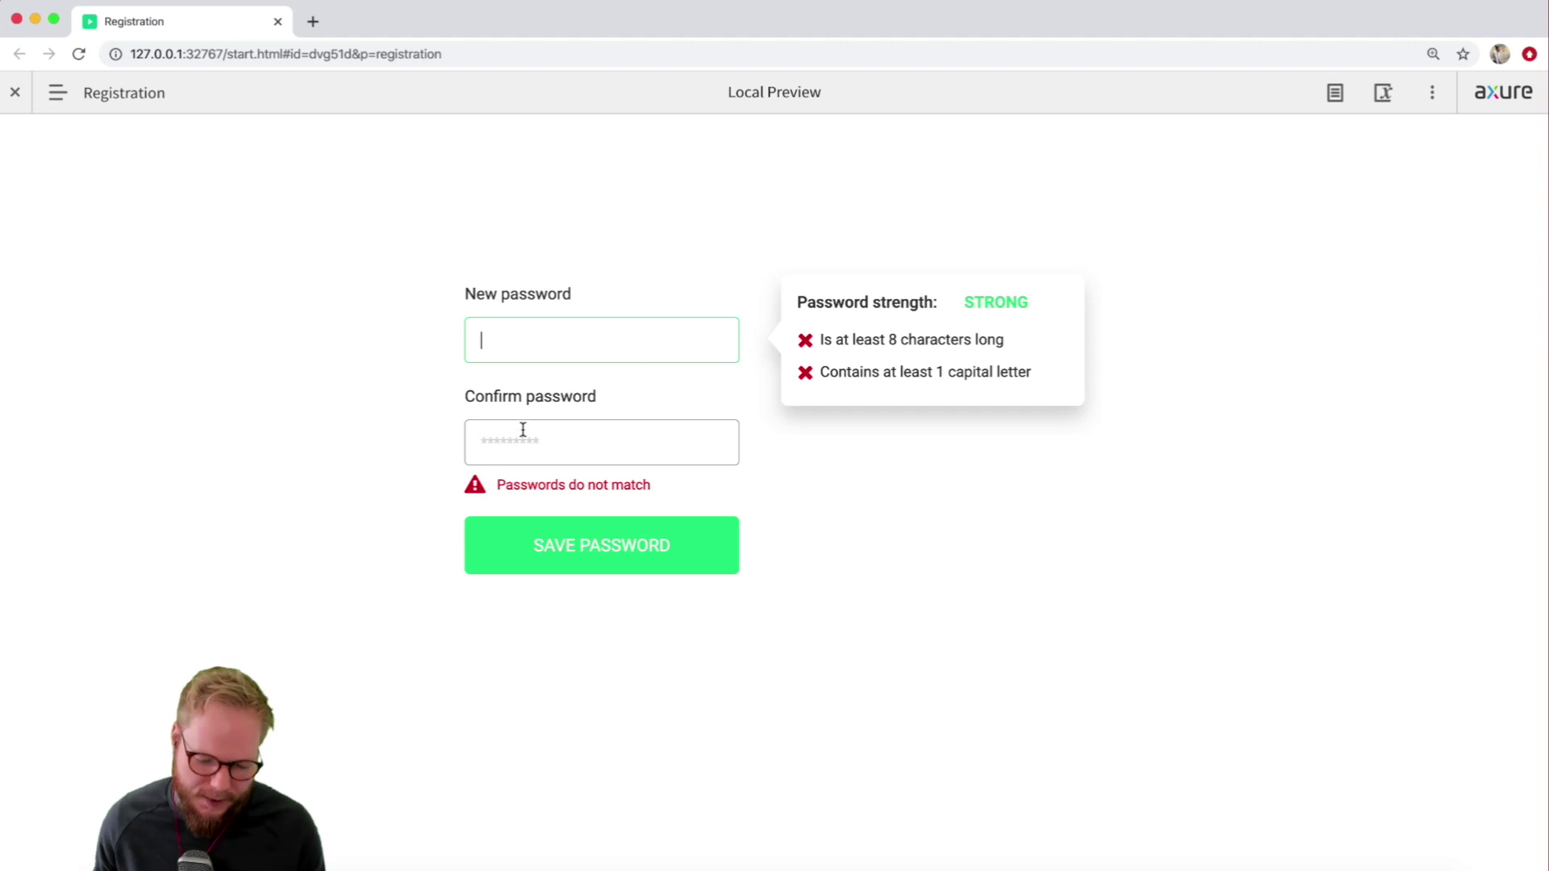
click(522, 430)
click(563, 341)
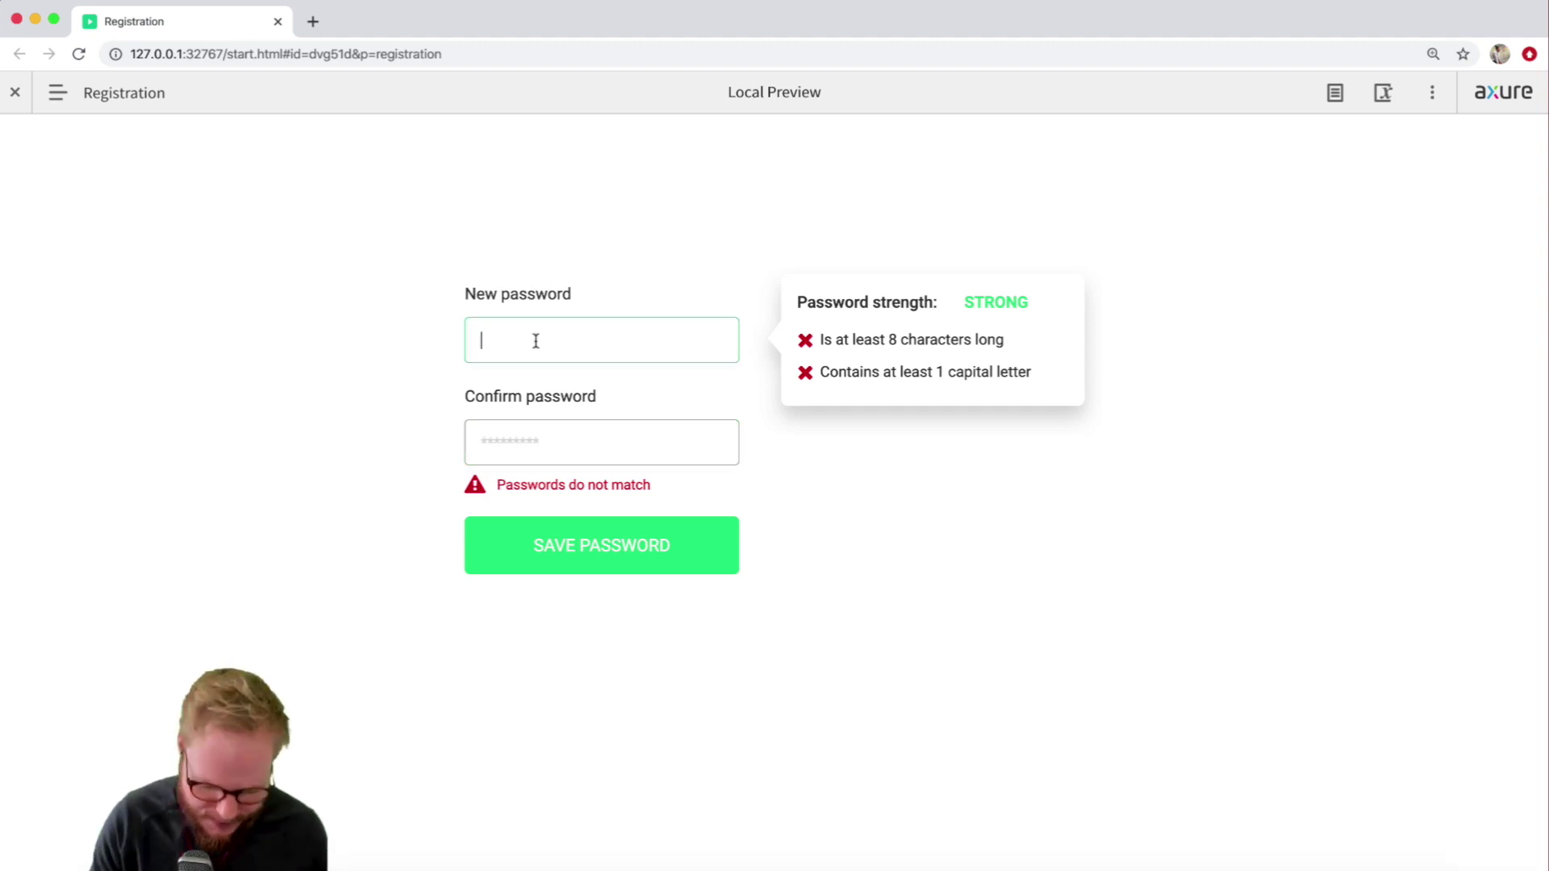
text(Password)
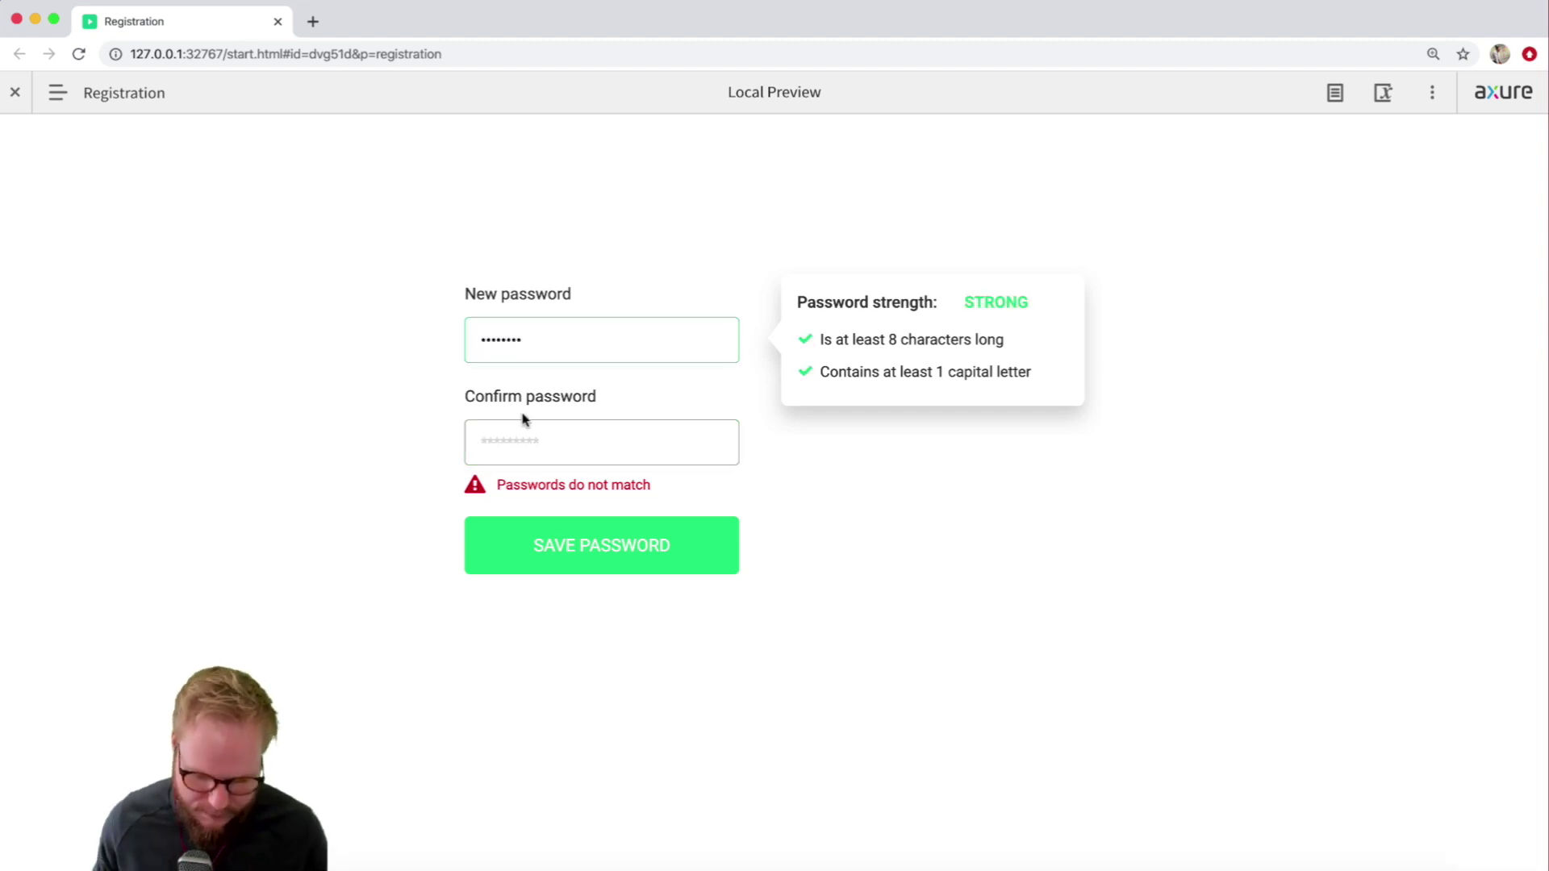
text(Password)
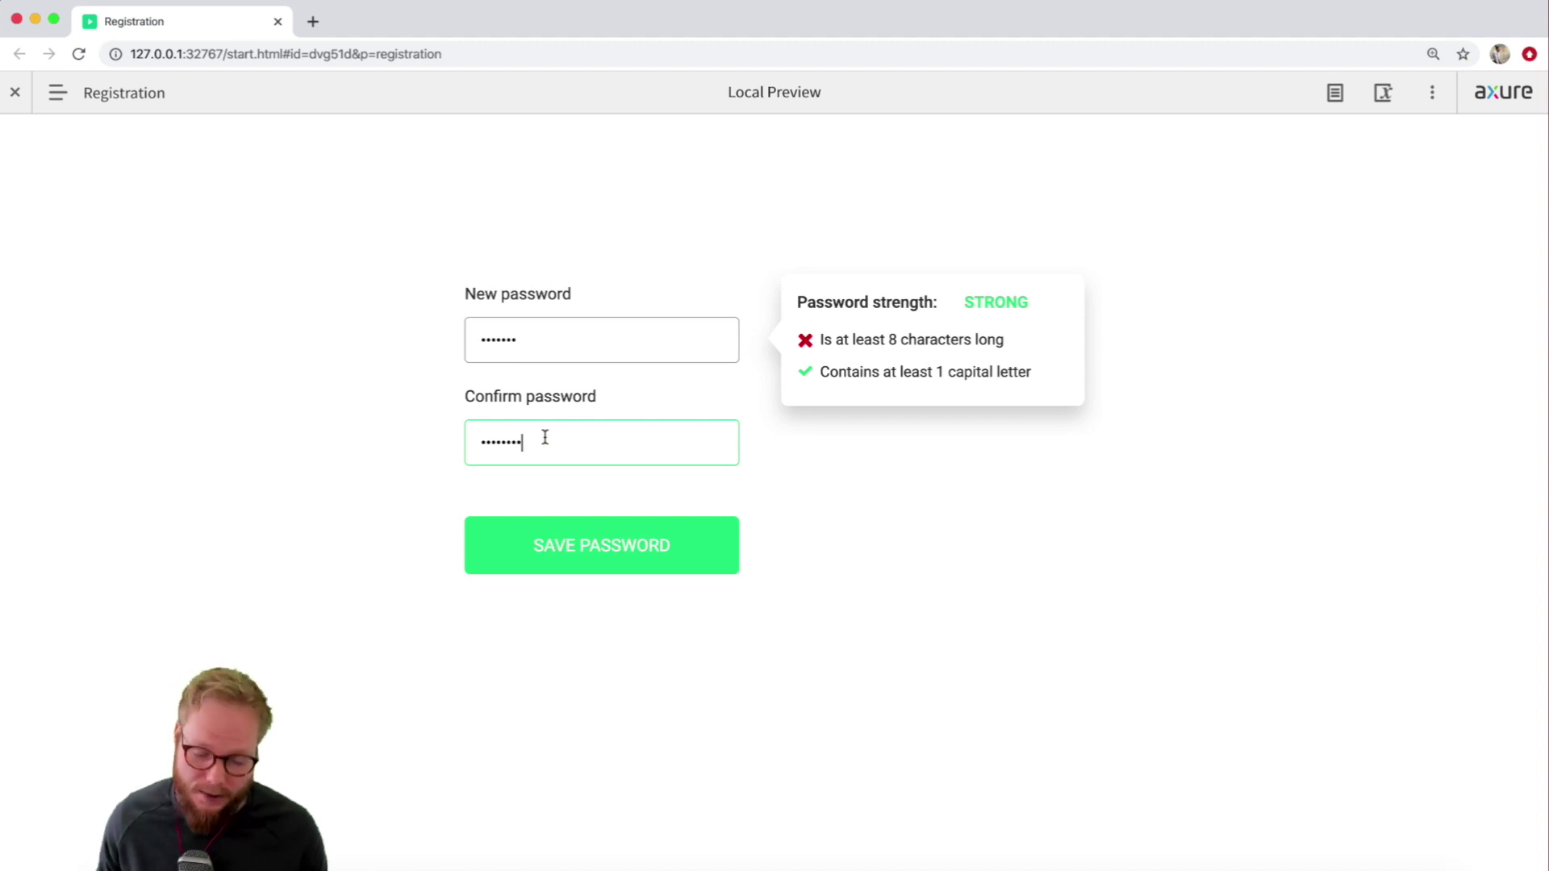
Add '1' to Confirm password, delete a character from New password, and close the preview.
click(517, 347)
click(536, 431)
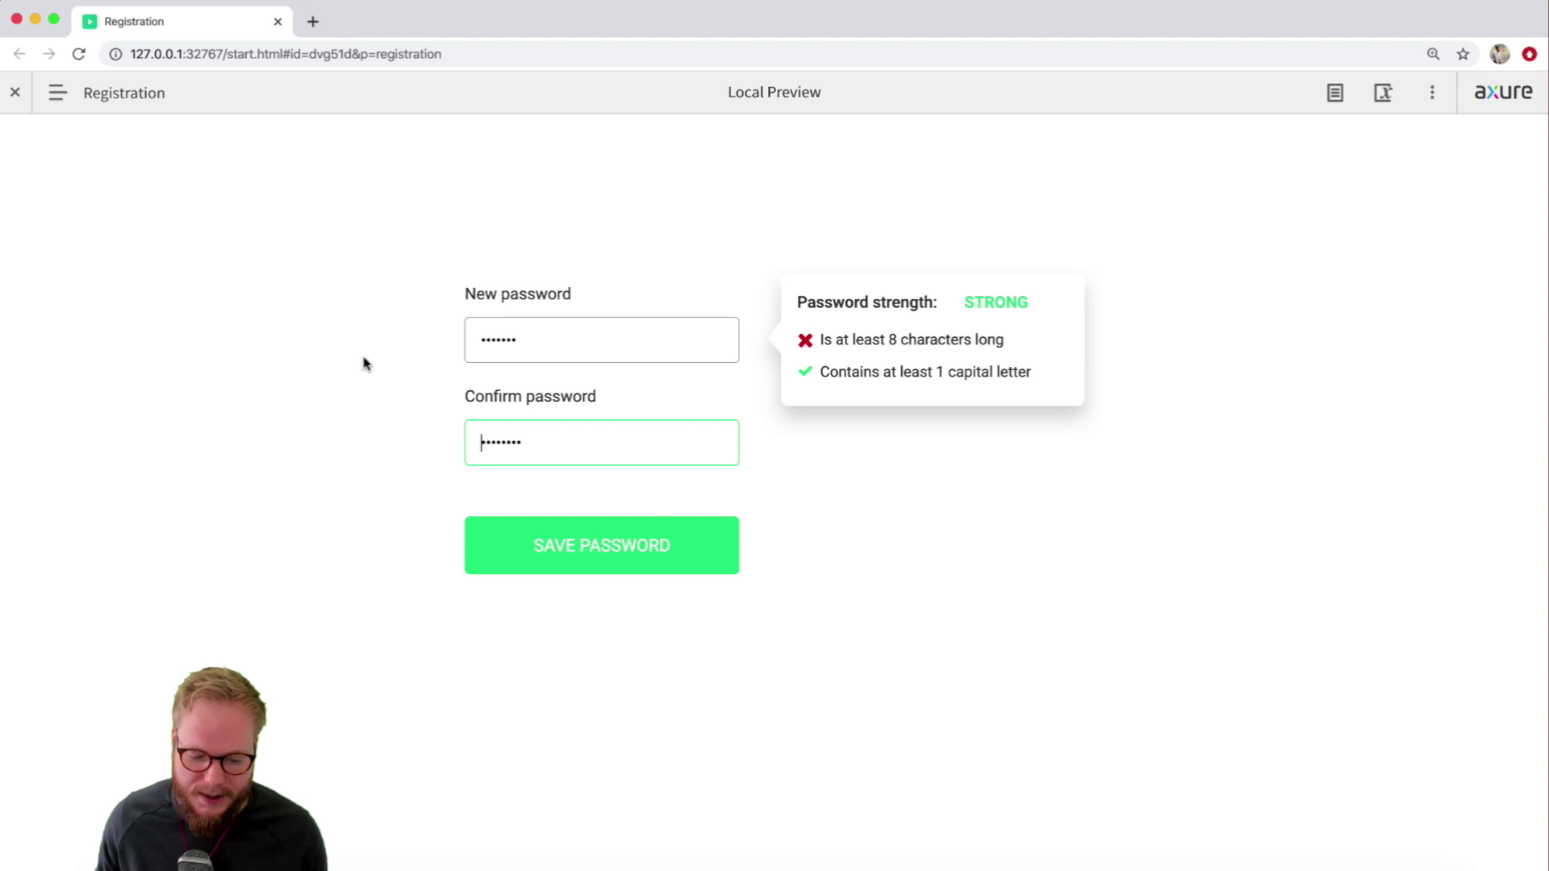
text(1)
click(205, 110)
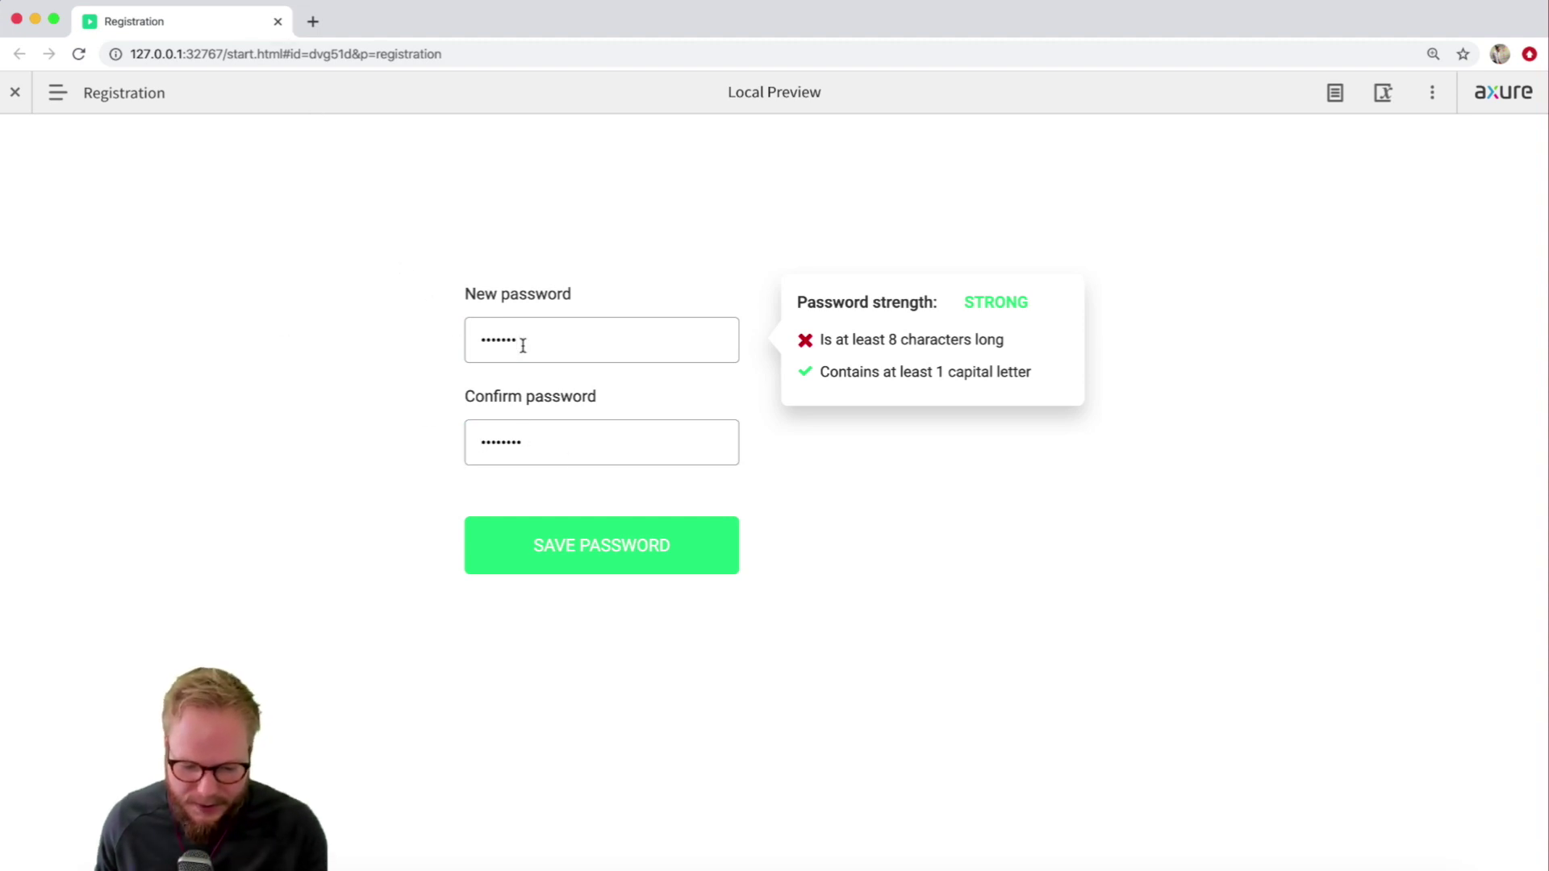
key(BackSpace)
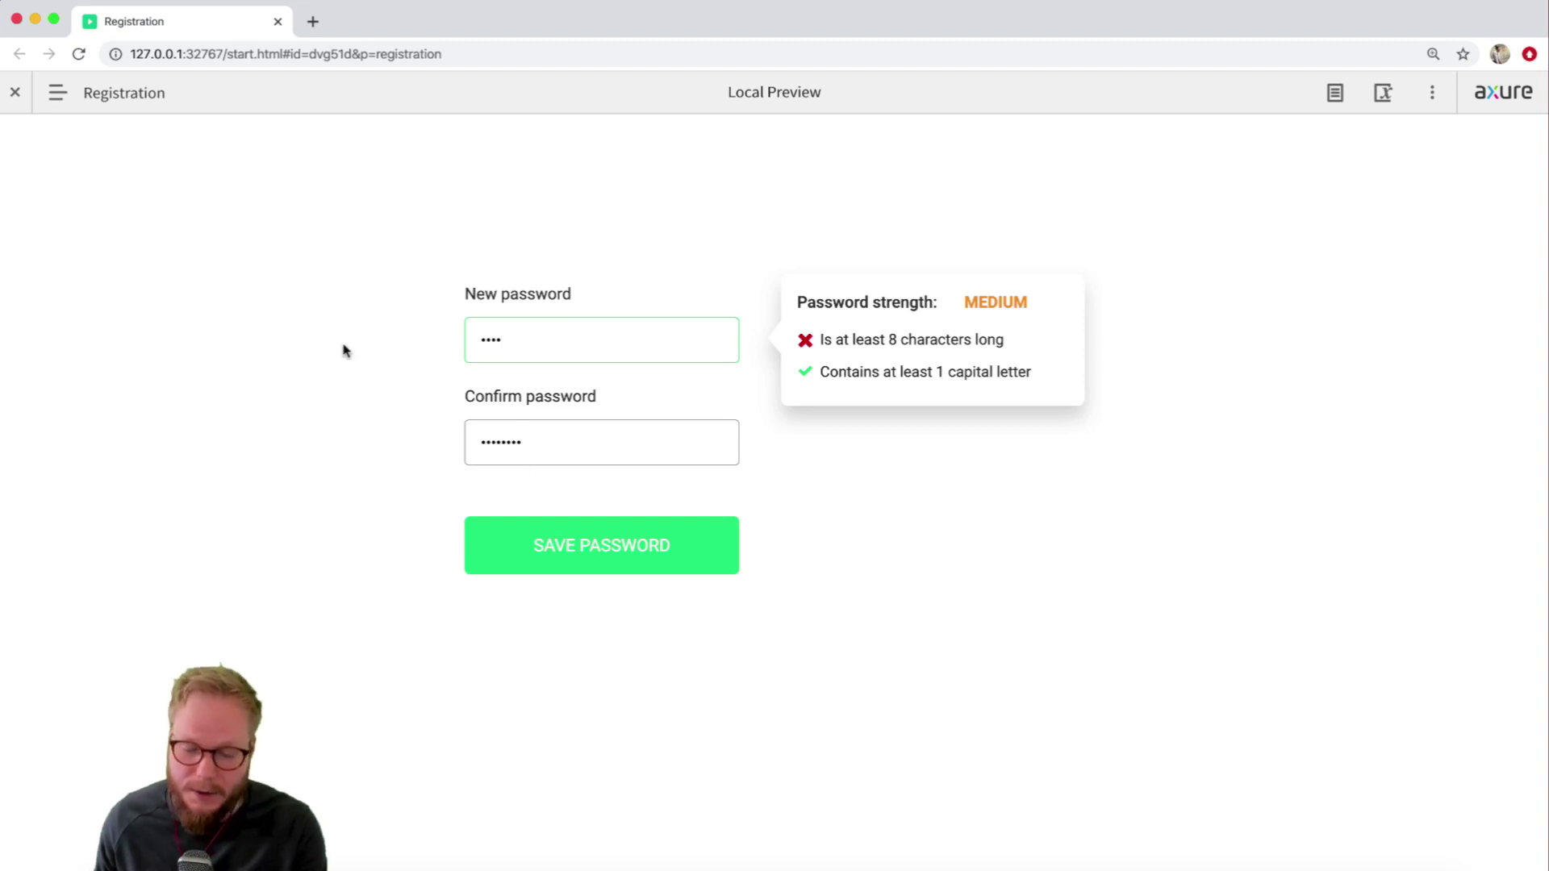
click(279, 21)
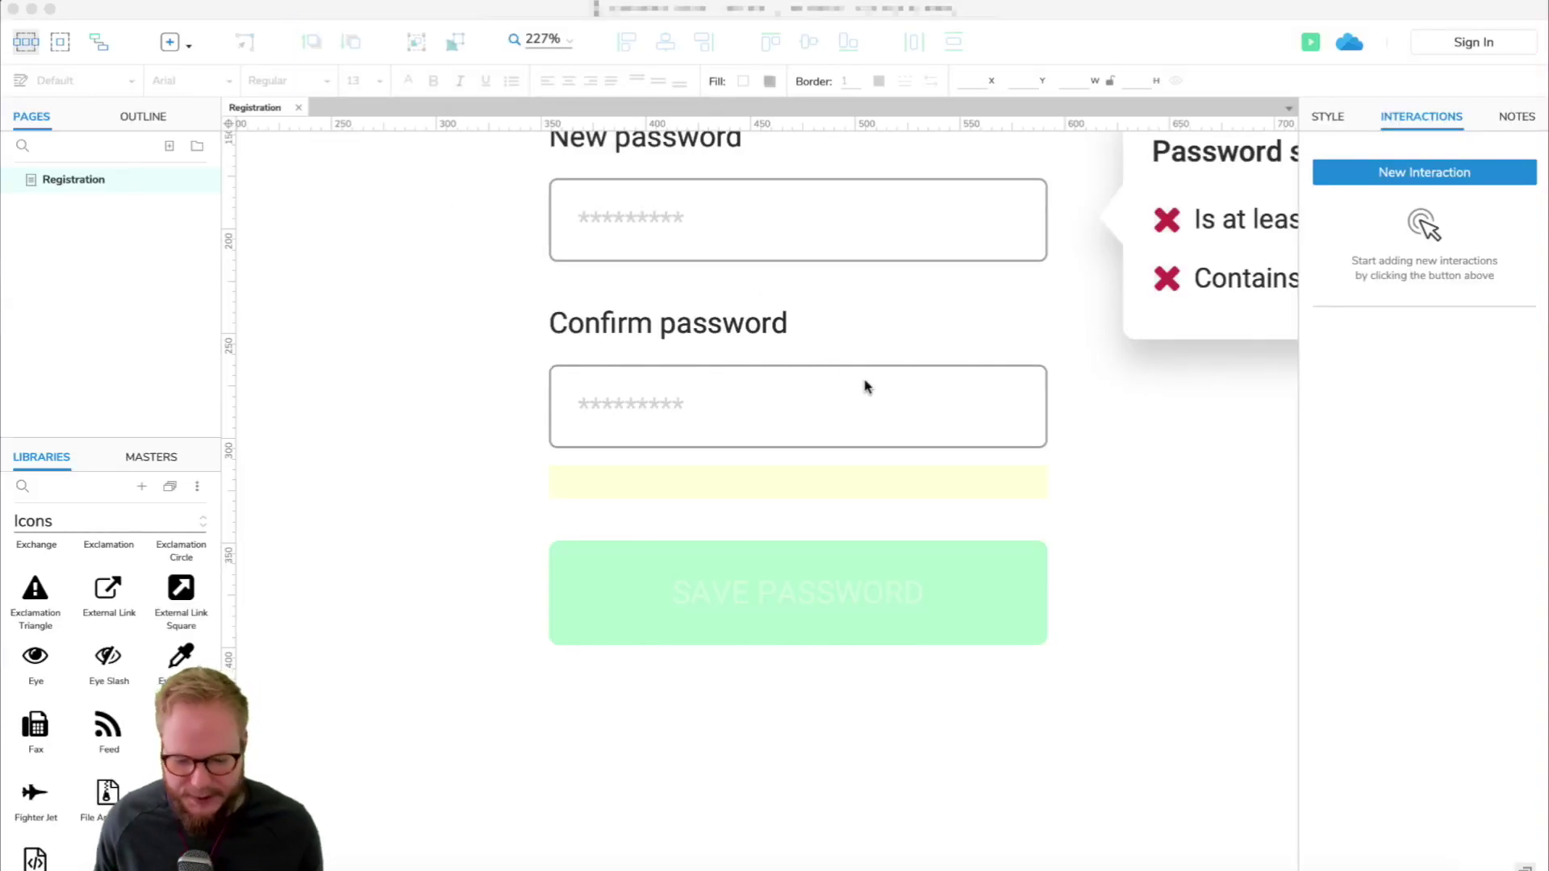
Append a condition-free Case 3 to ++Input1's Text Changed interactions and bring up its options.
click(839, 242)
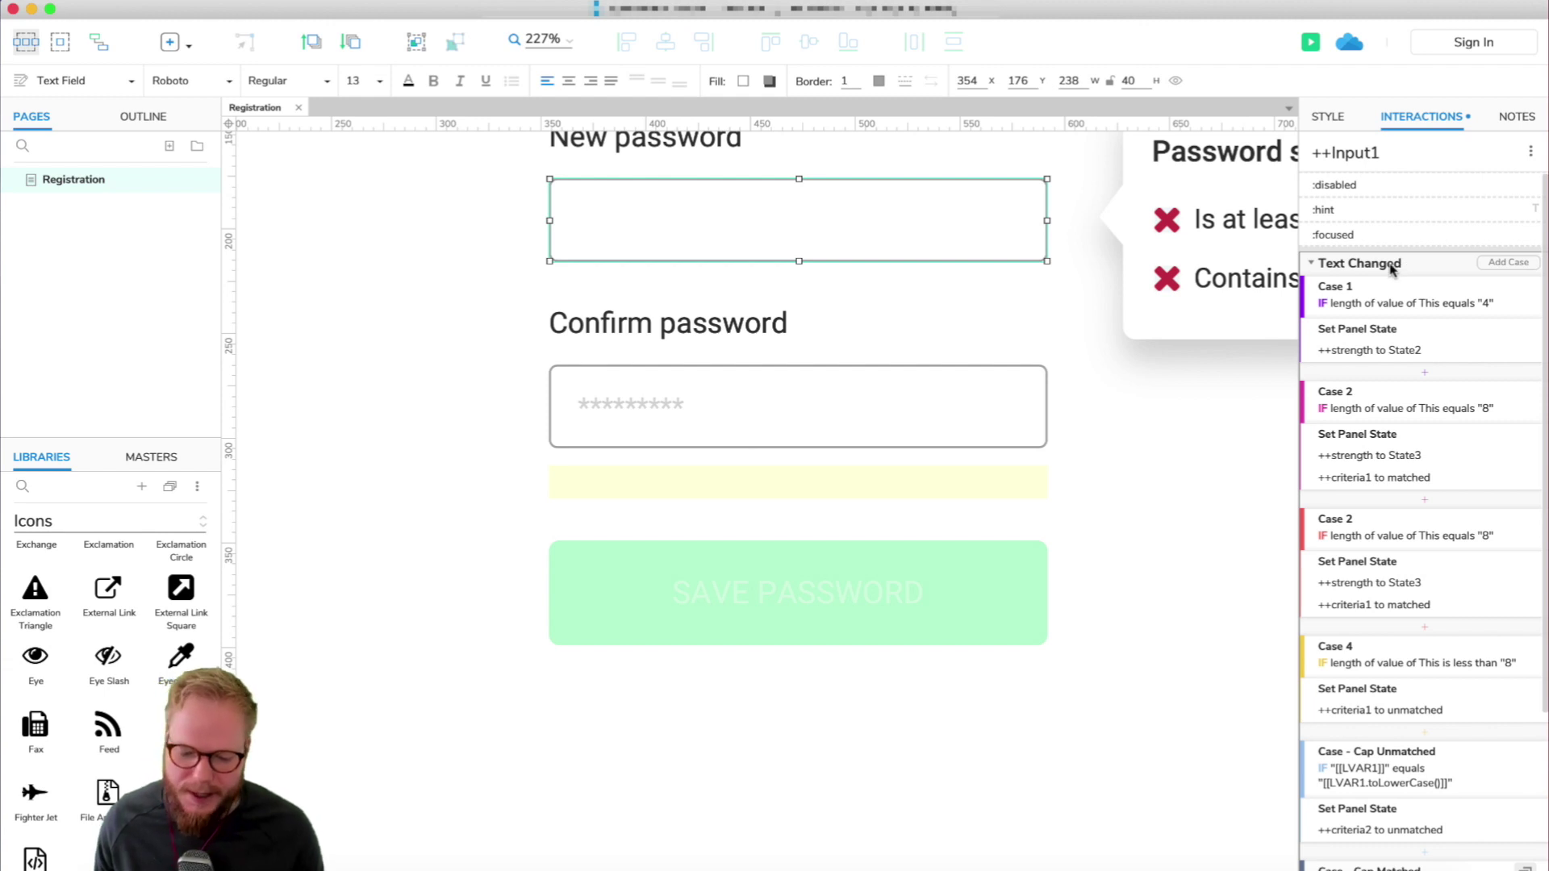
click(978, 390)
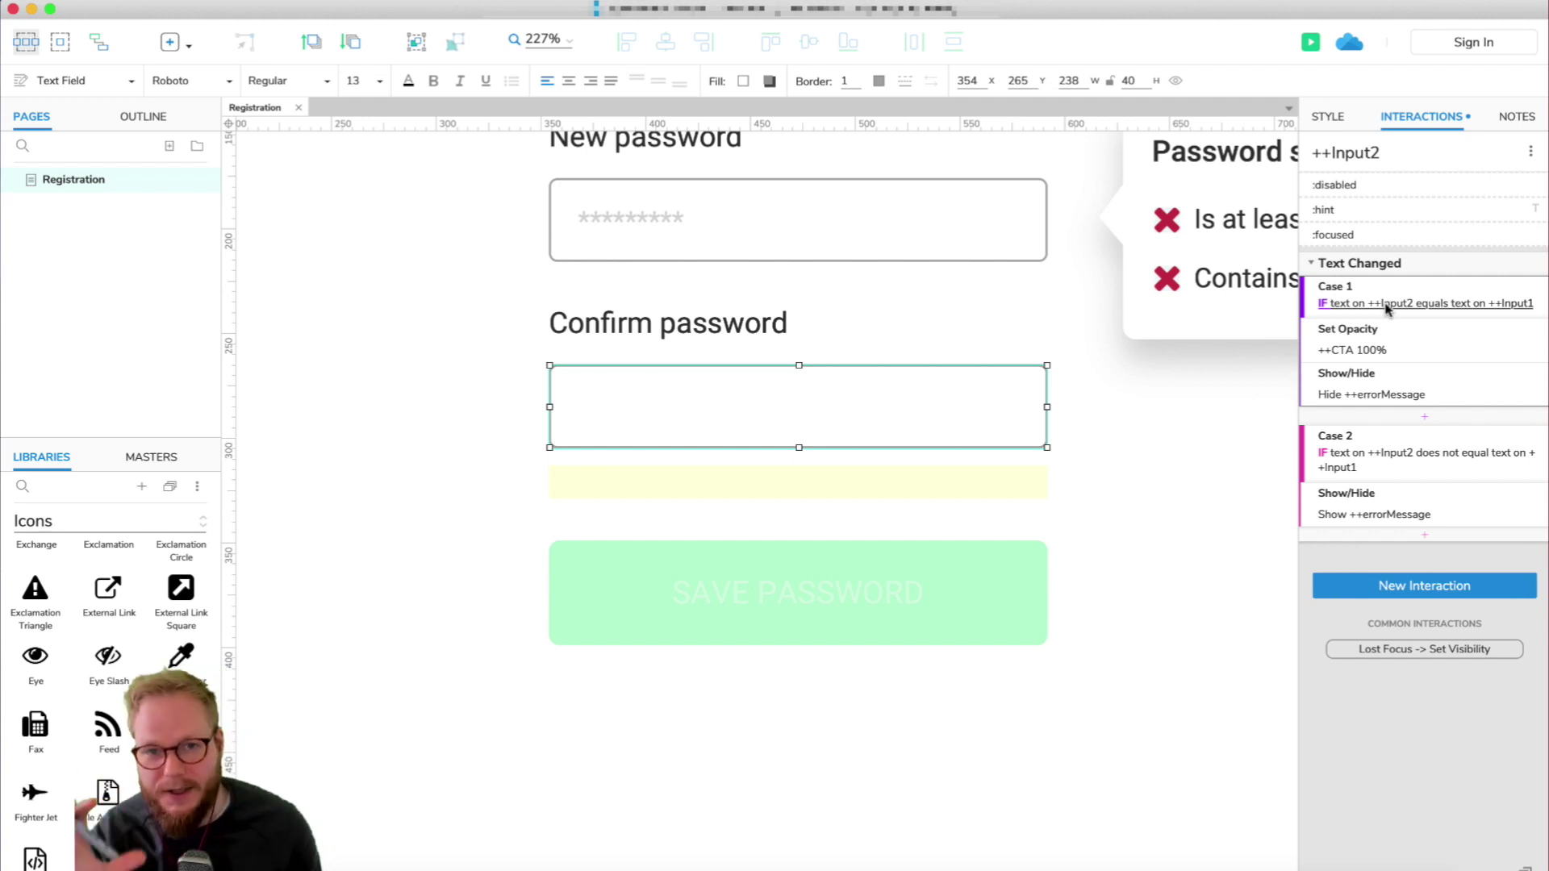
click(771, 235)
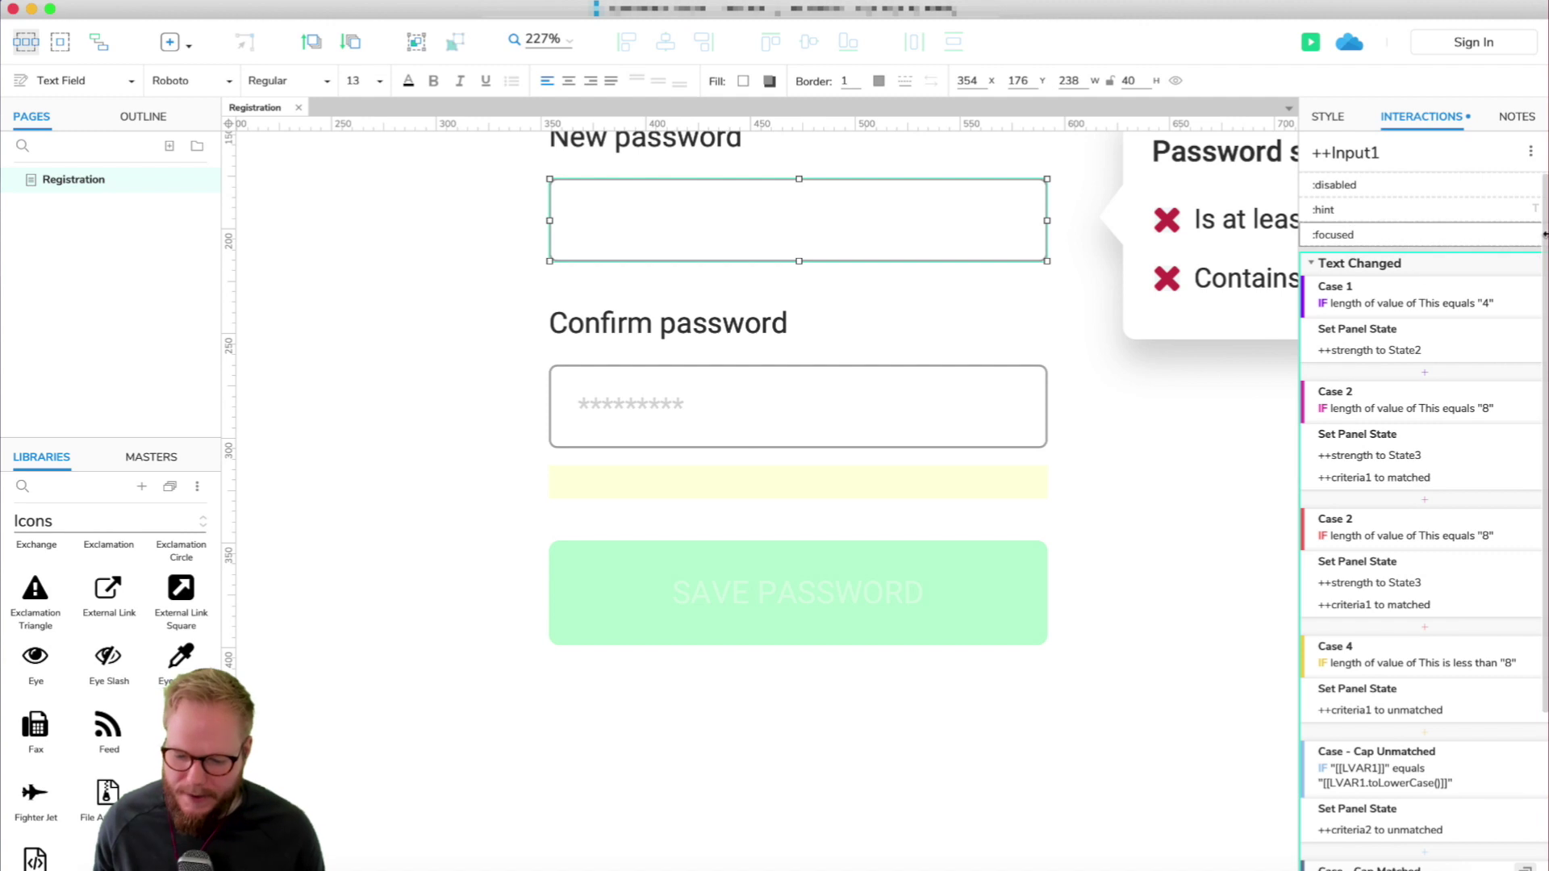
click(1522, 266)
click(1106, 637)
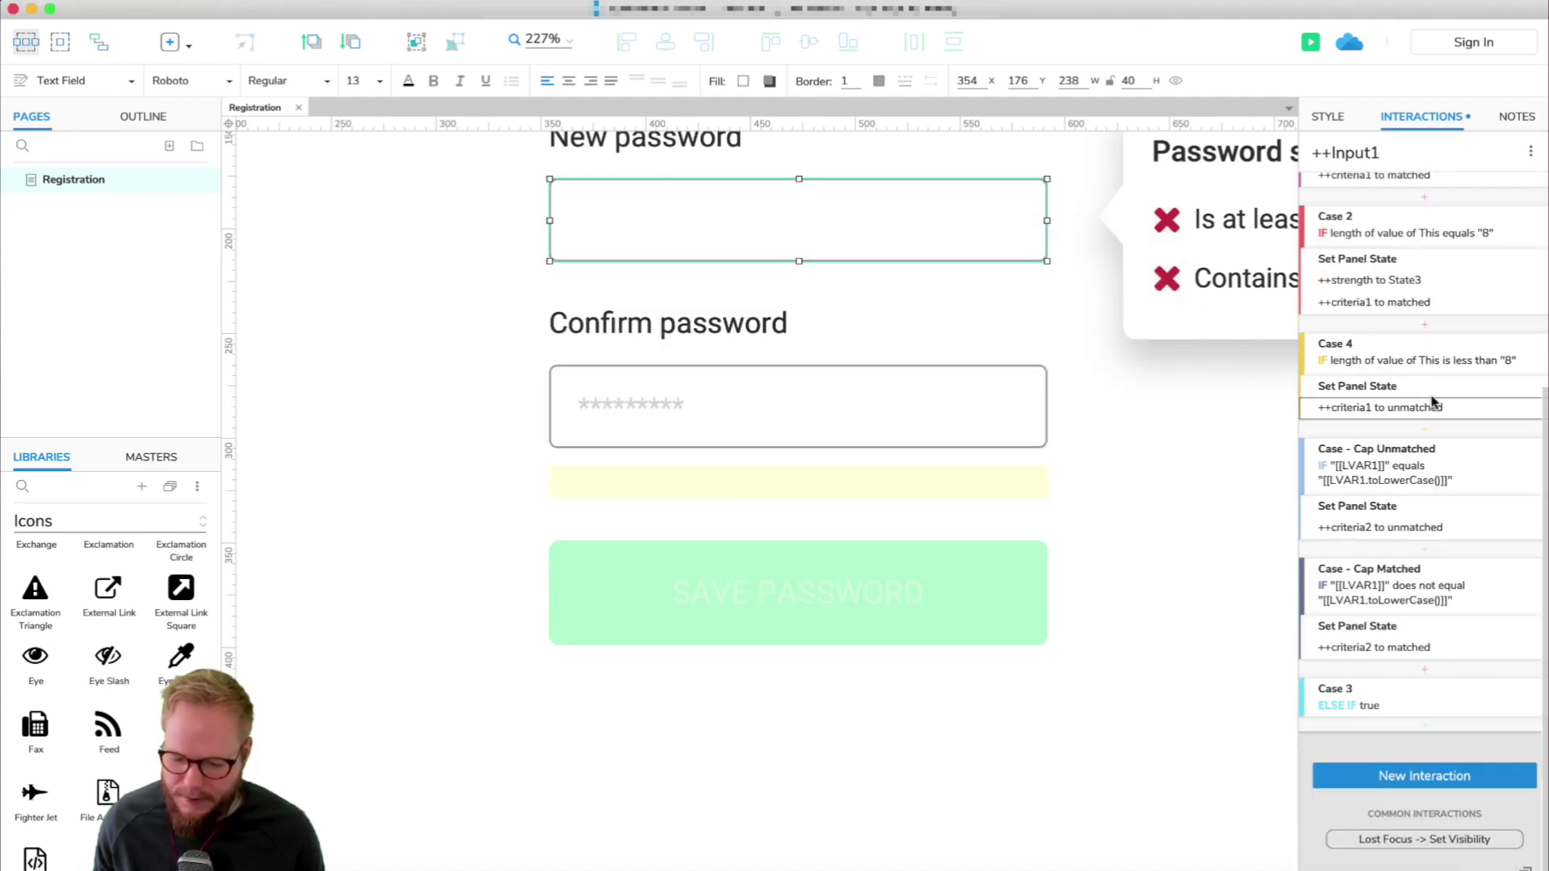
right_click(1327, 716)
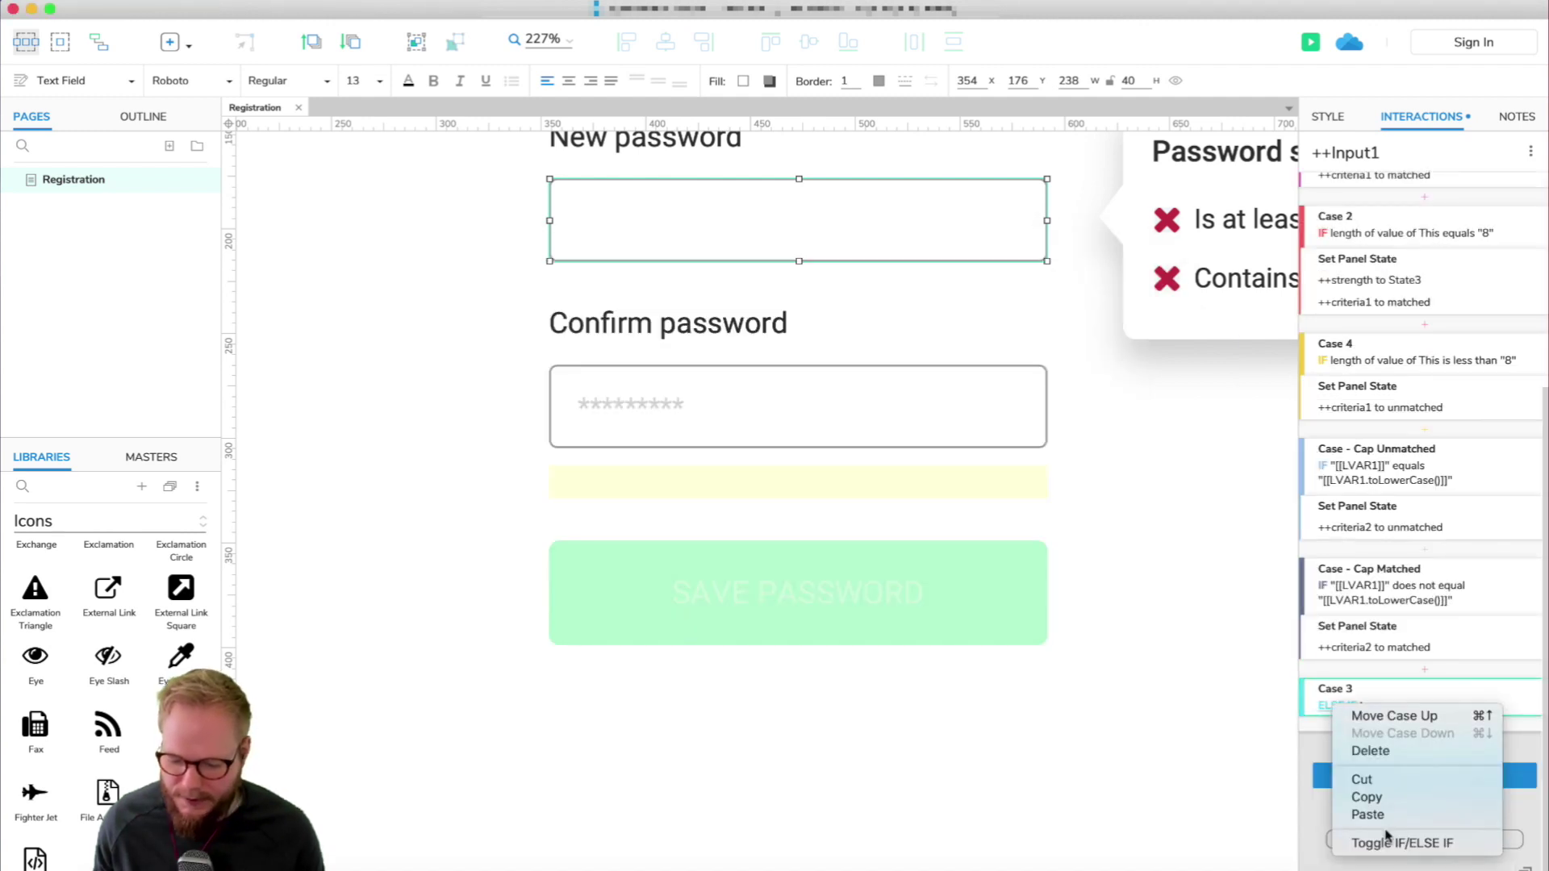
Toggle Case 3 from ELSE IF to IF and give it a Fire Event action.
click(1381, 839)
click(1341, 703)
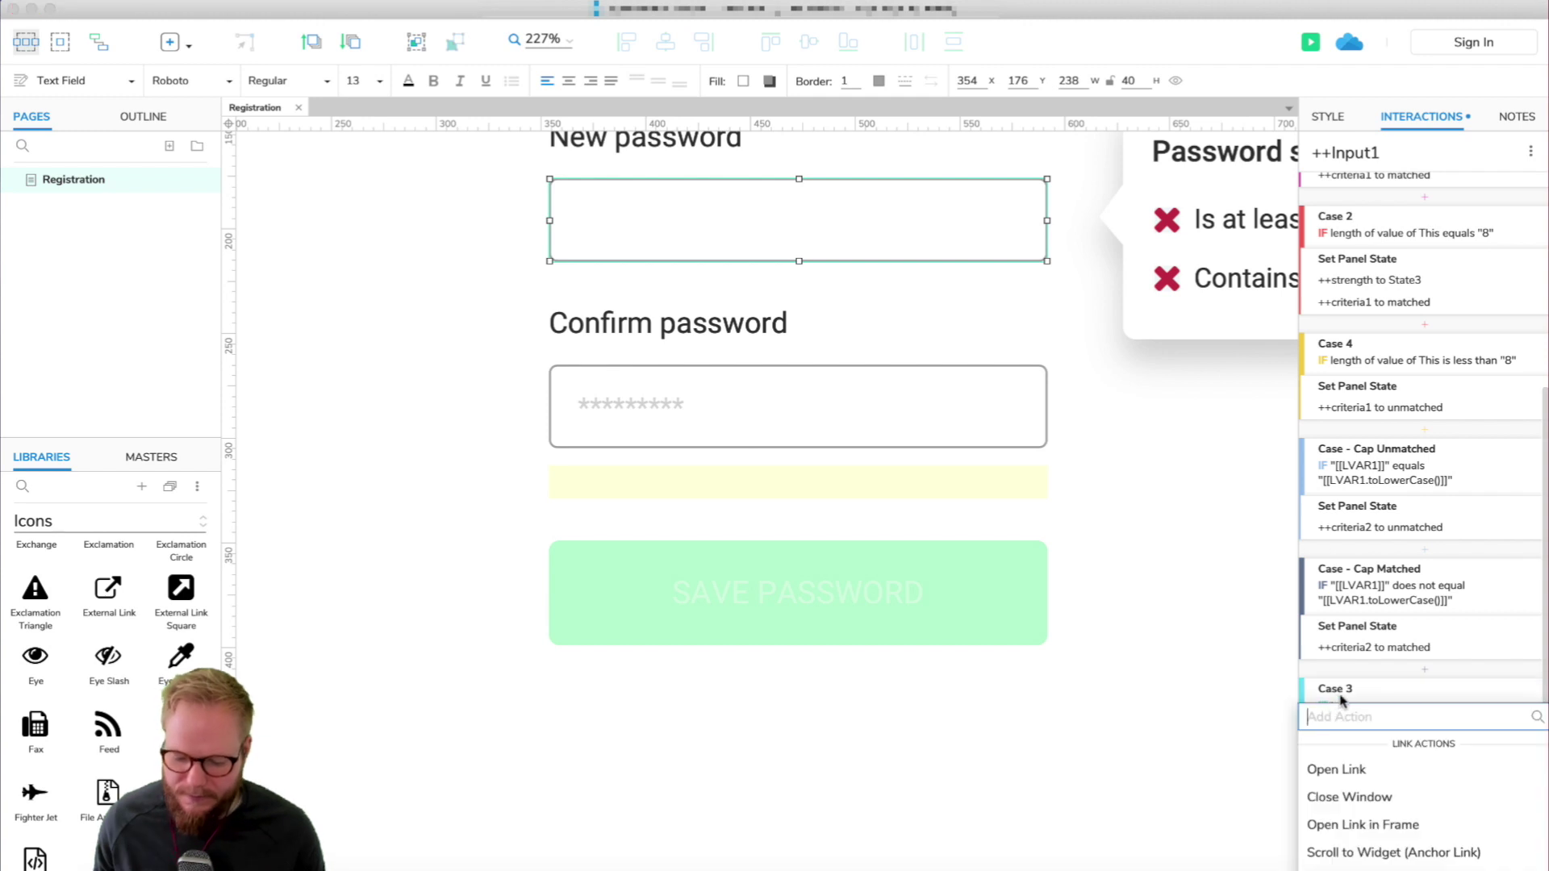
scroll(1383, 789, down, 5)
scroll(1383, 788, up, 3)
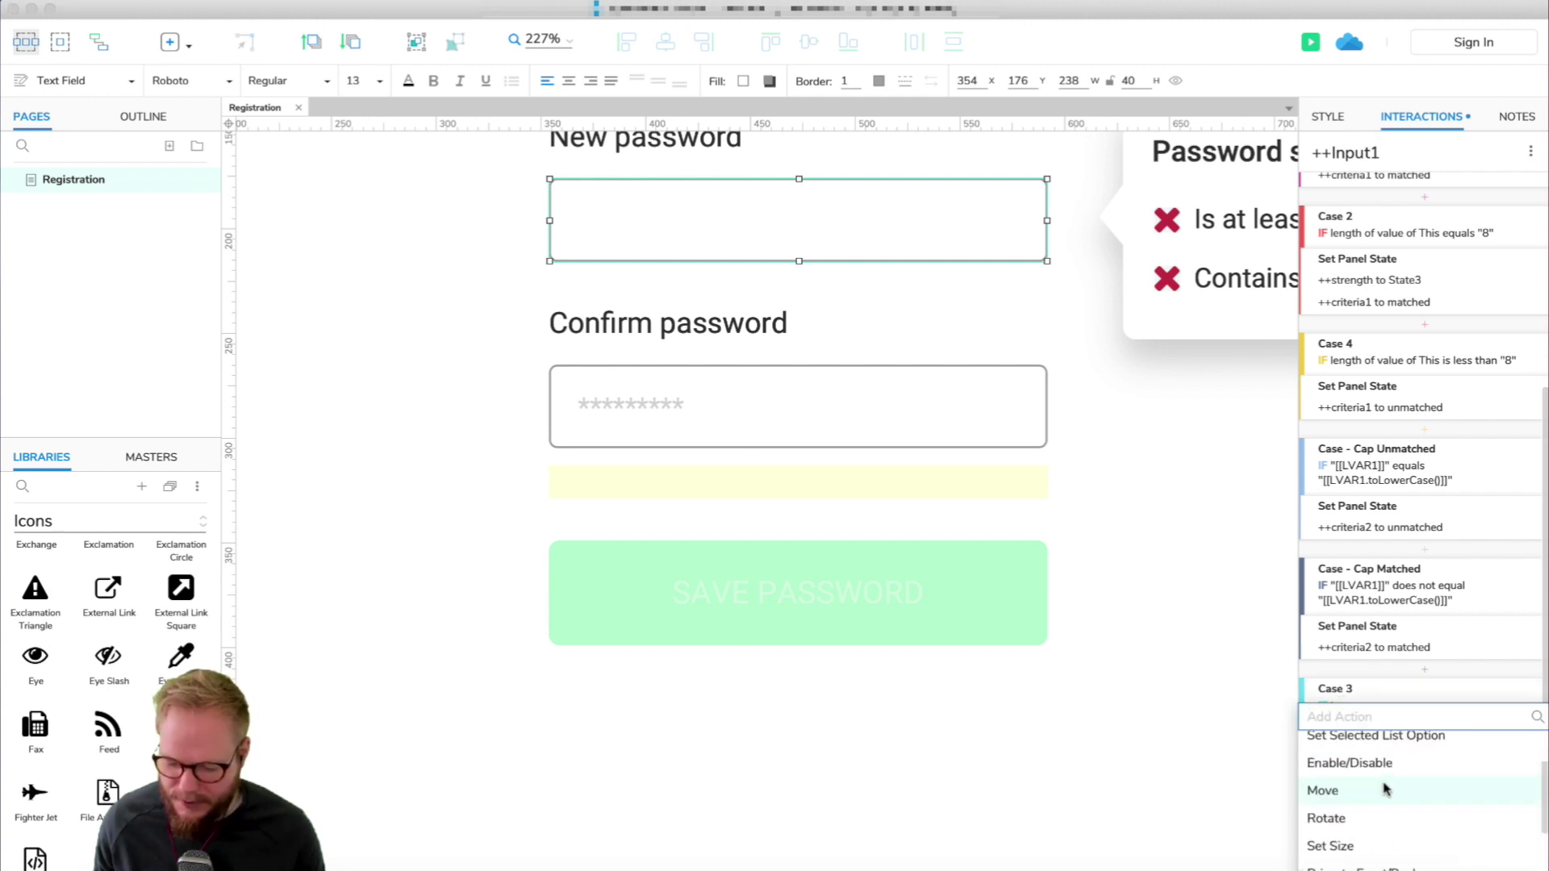
scroll(1372, 831, down, 6)
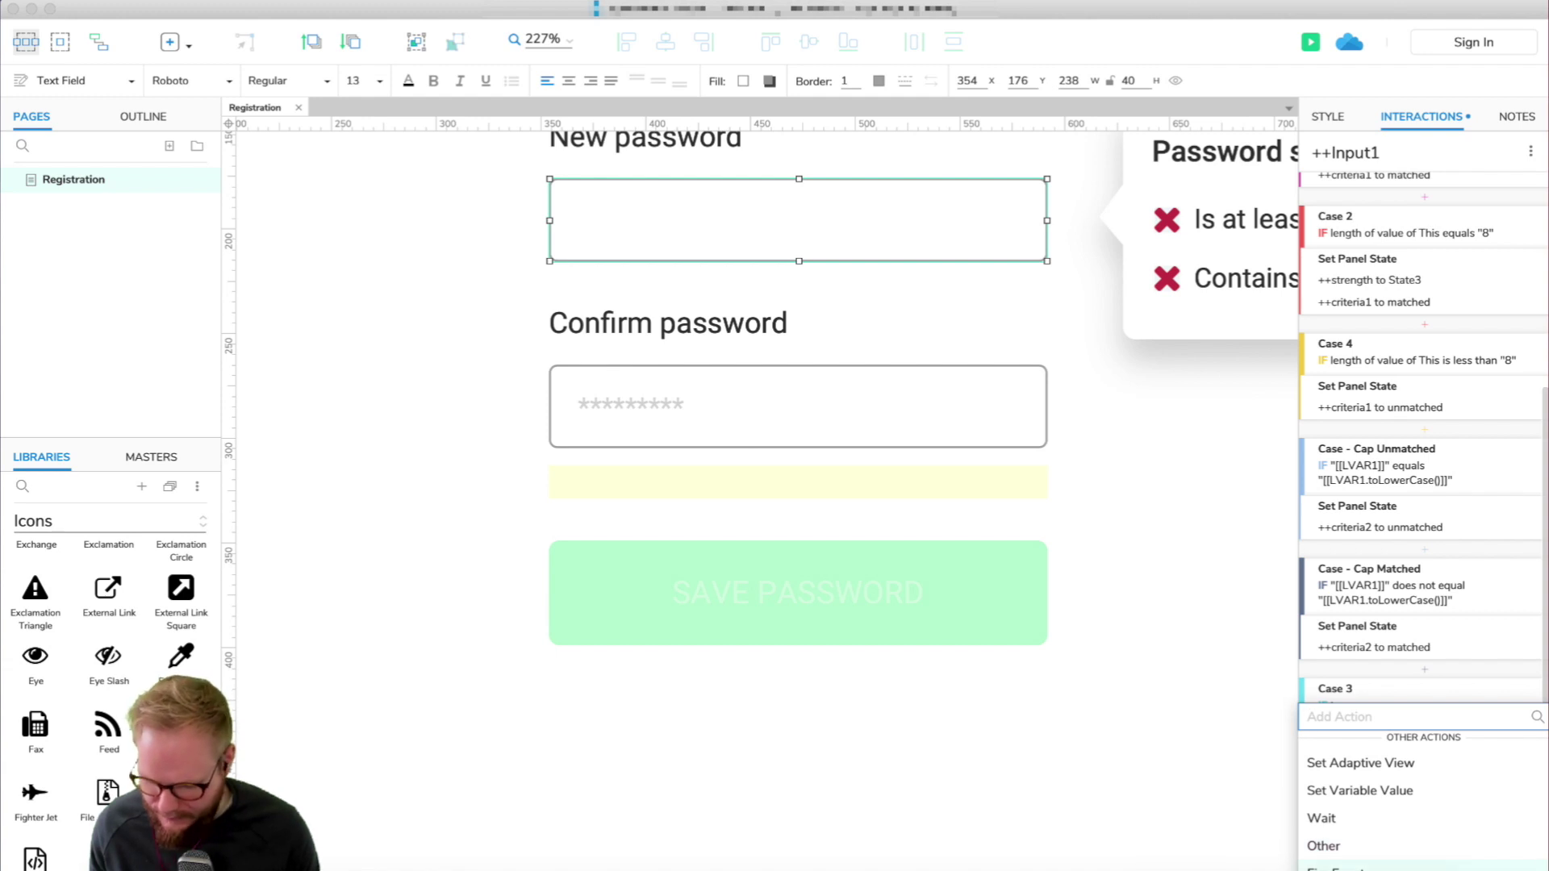
key(Escape)
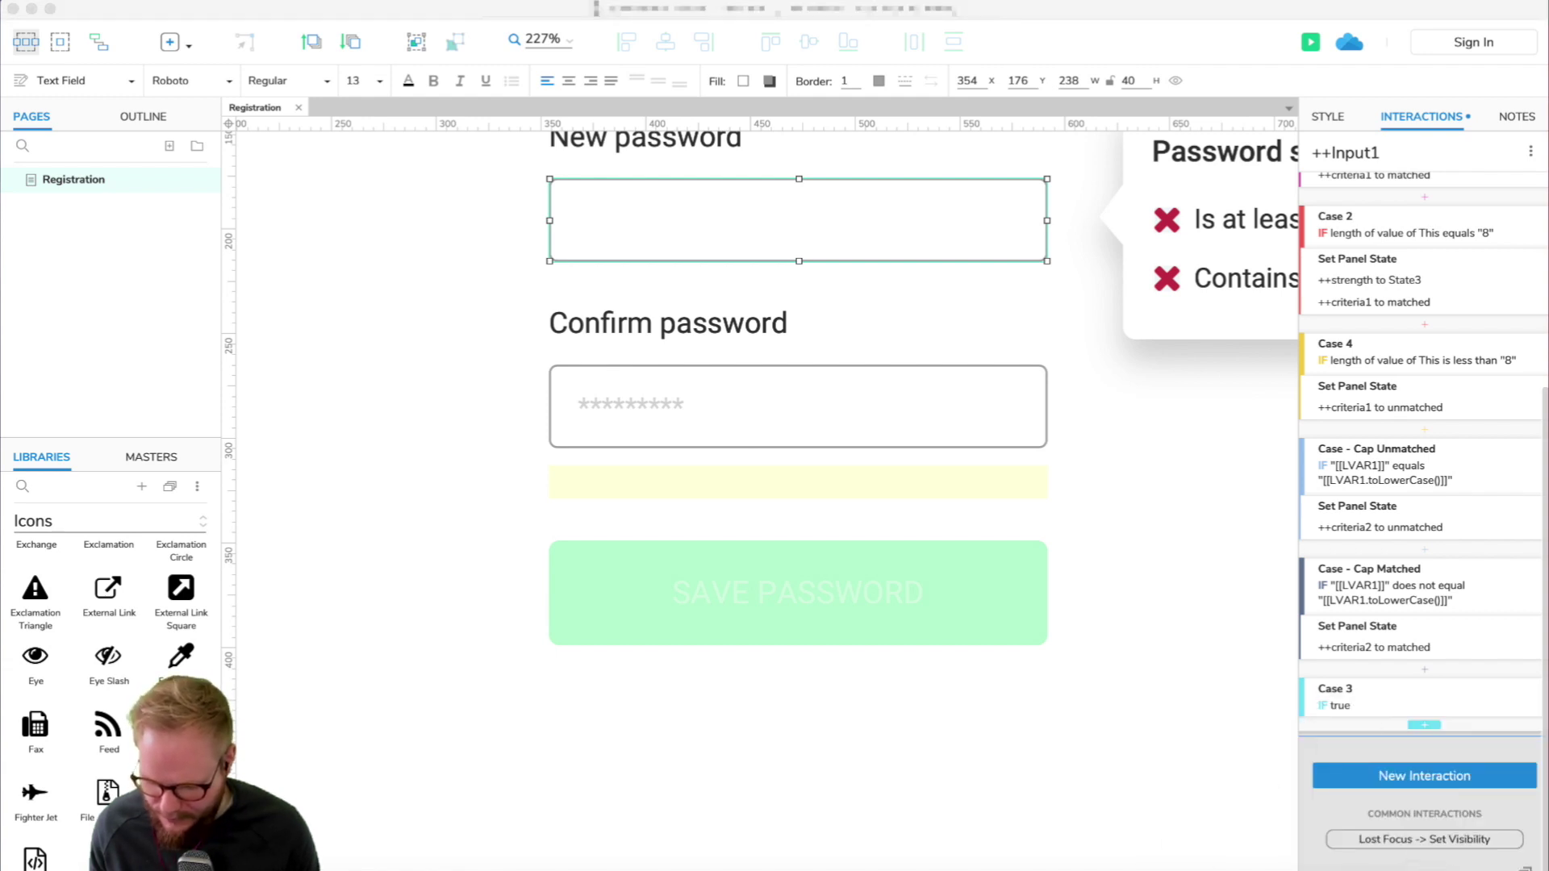
key(super+Tab)
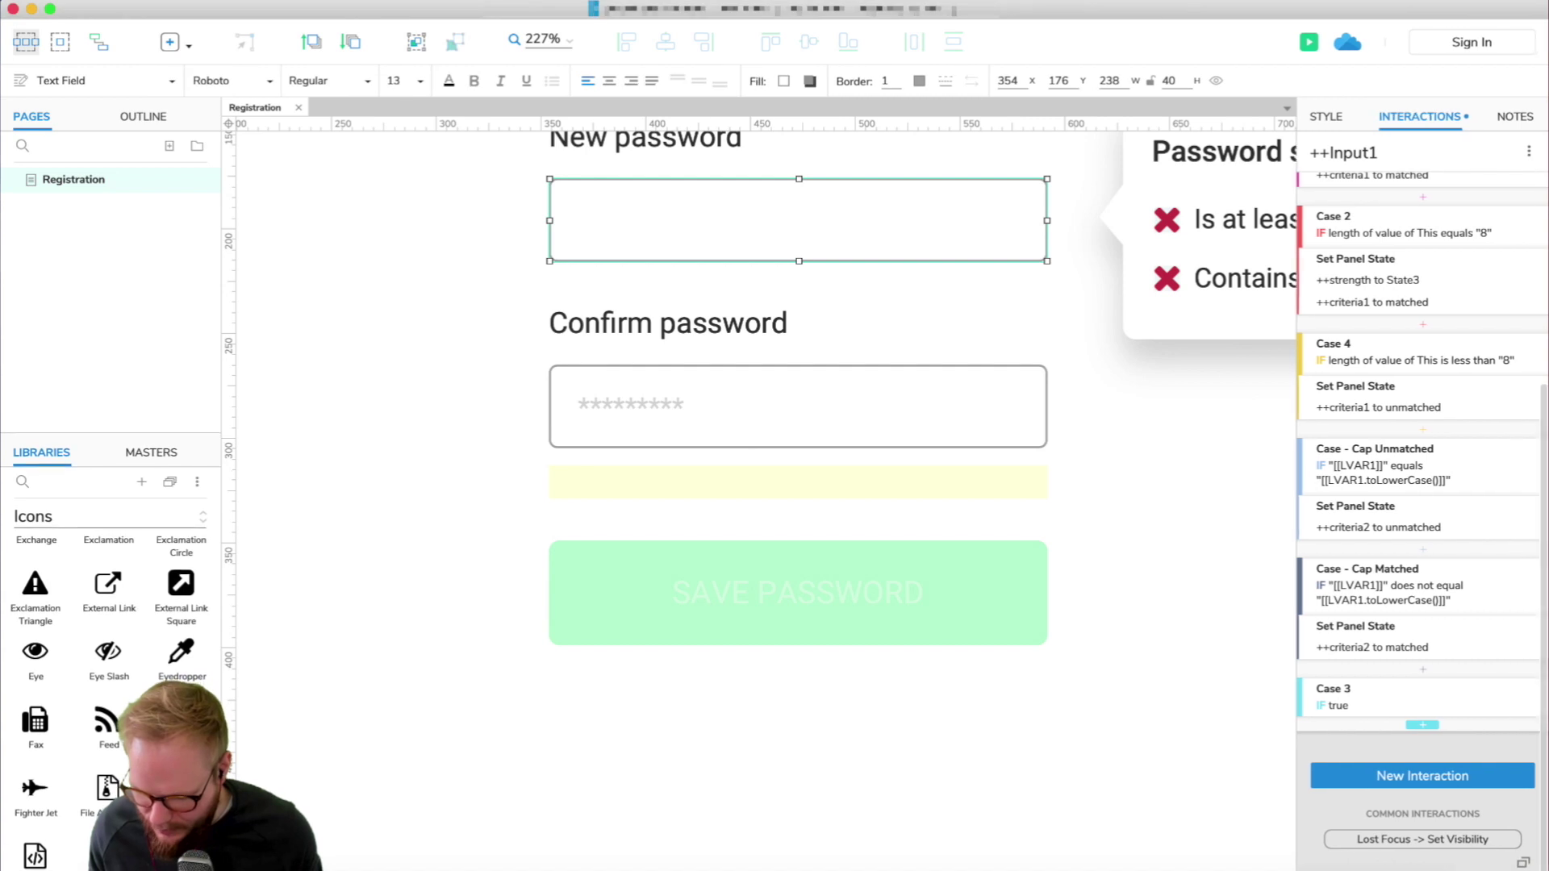
click(1422, 726)
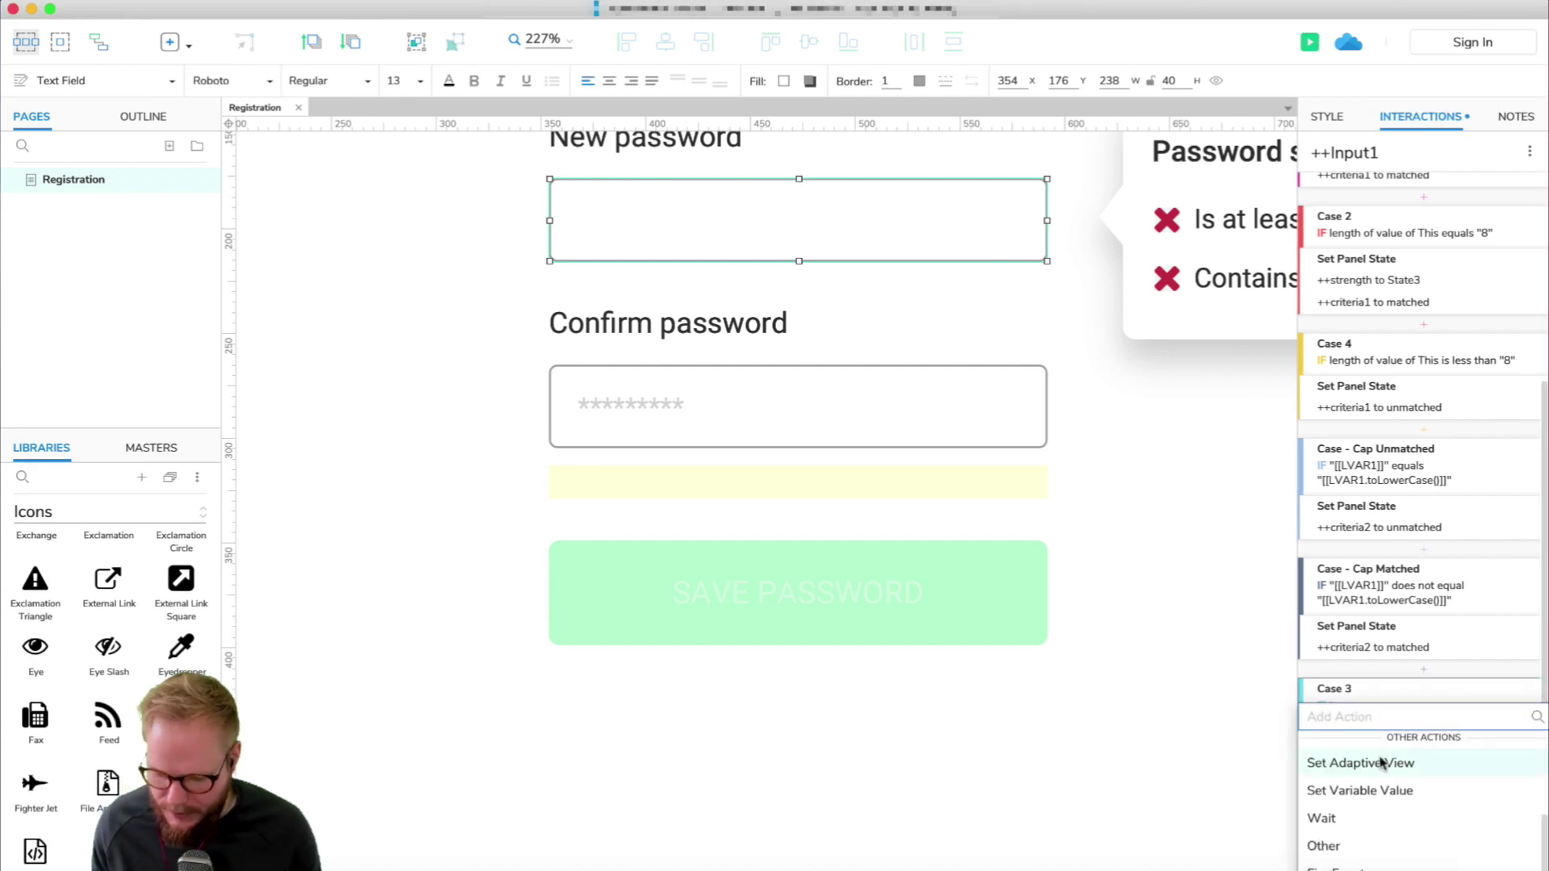
click(1343, 864)
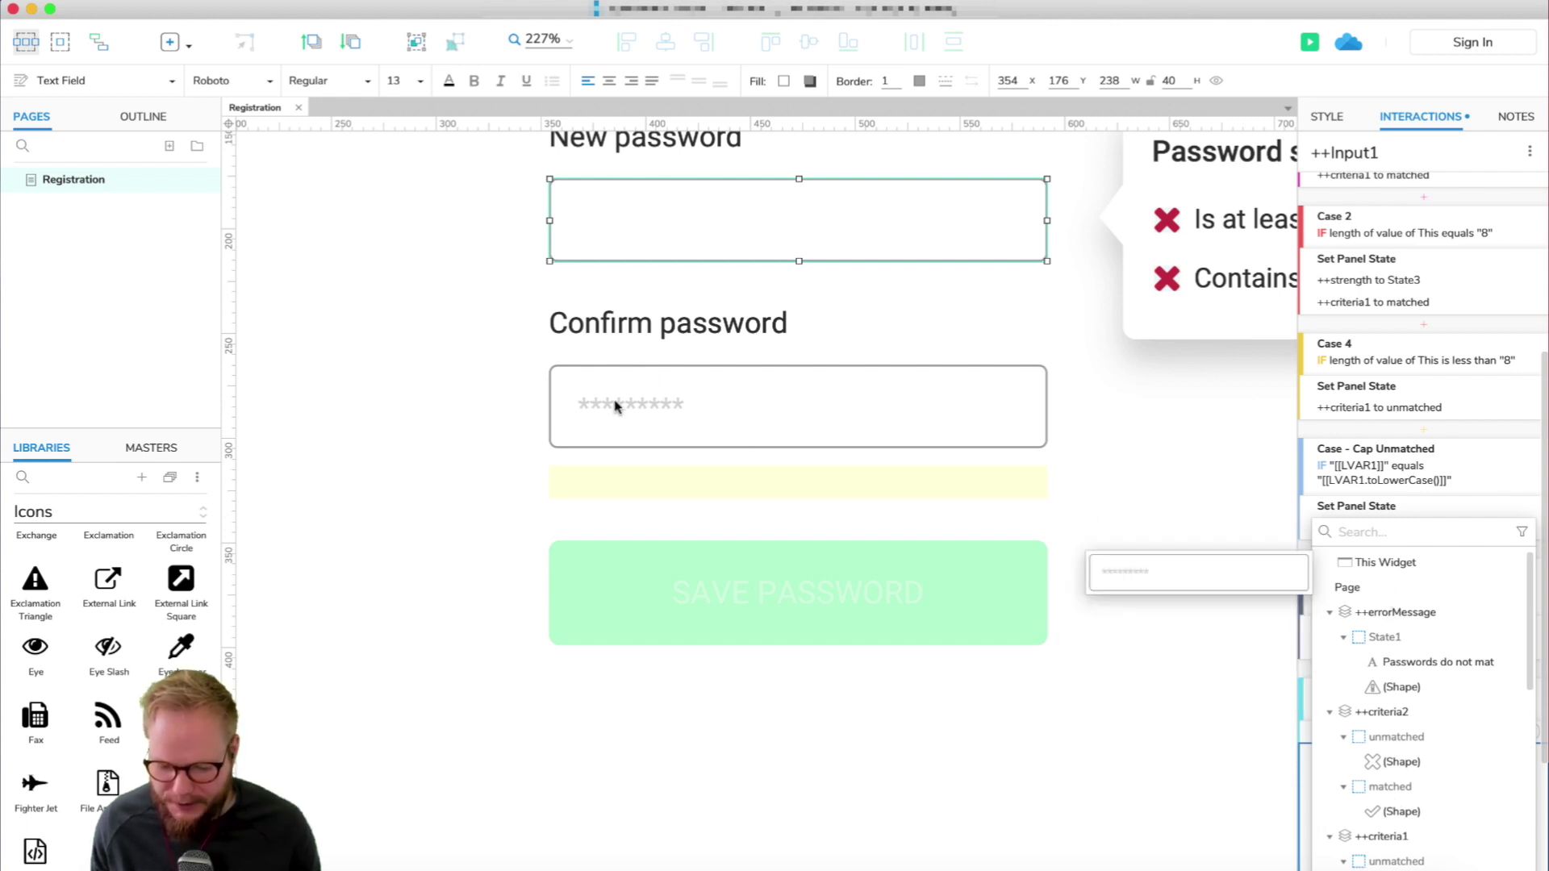
Target ++Input2 with the Fire Event, firing its Text Changed event, and save the action.
click(1371, 533)
text(in)
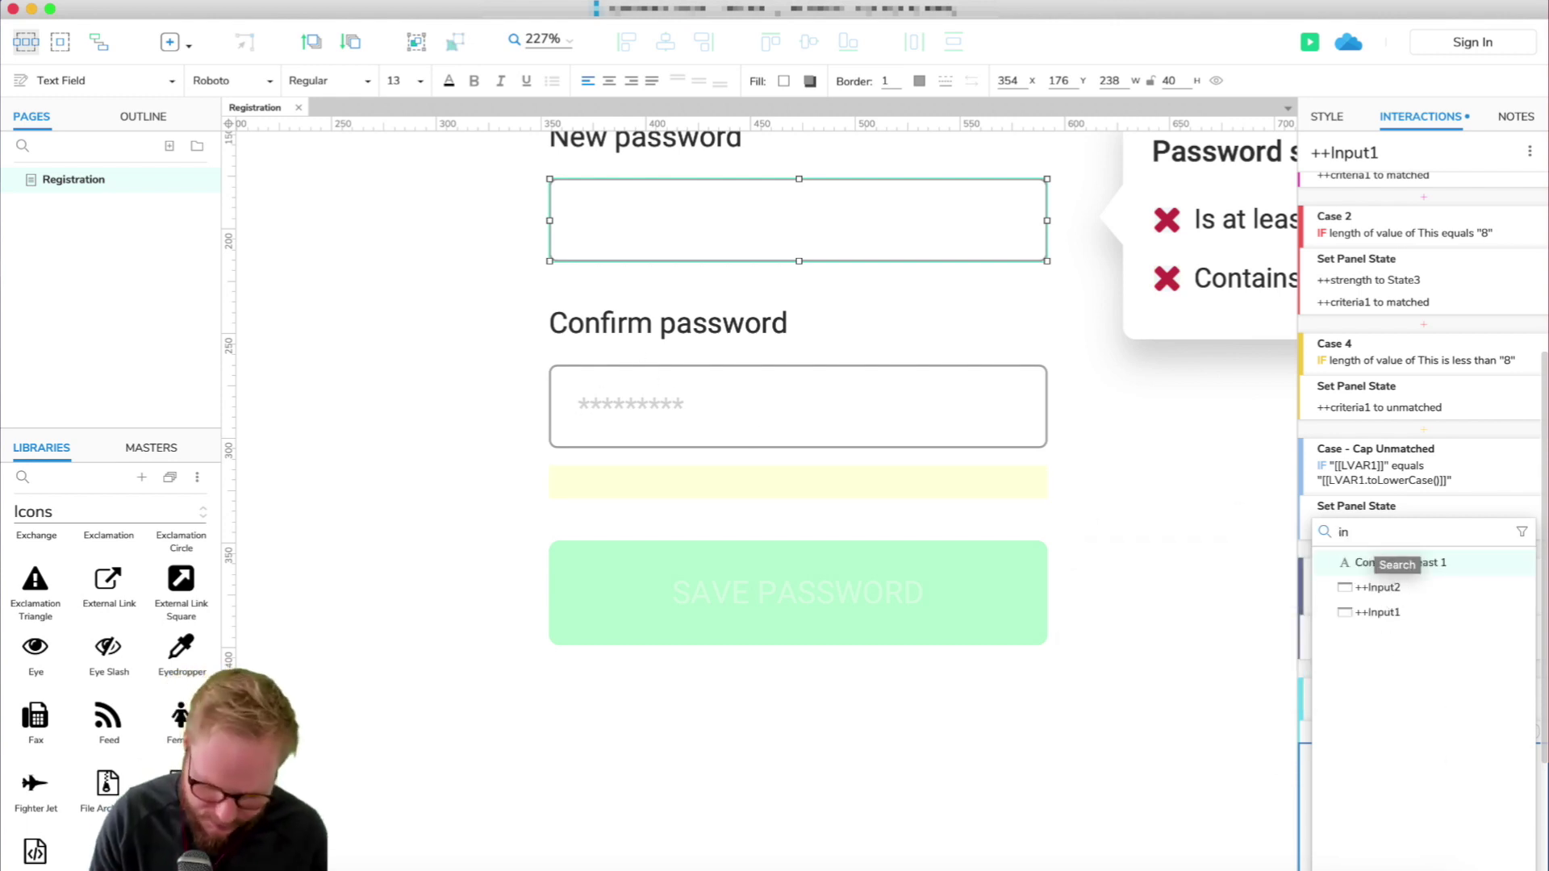
text(put)
click(1396, 563)
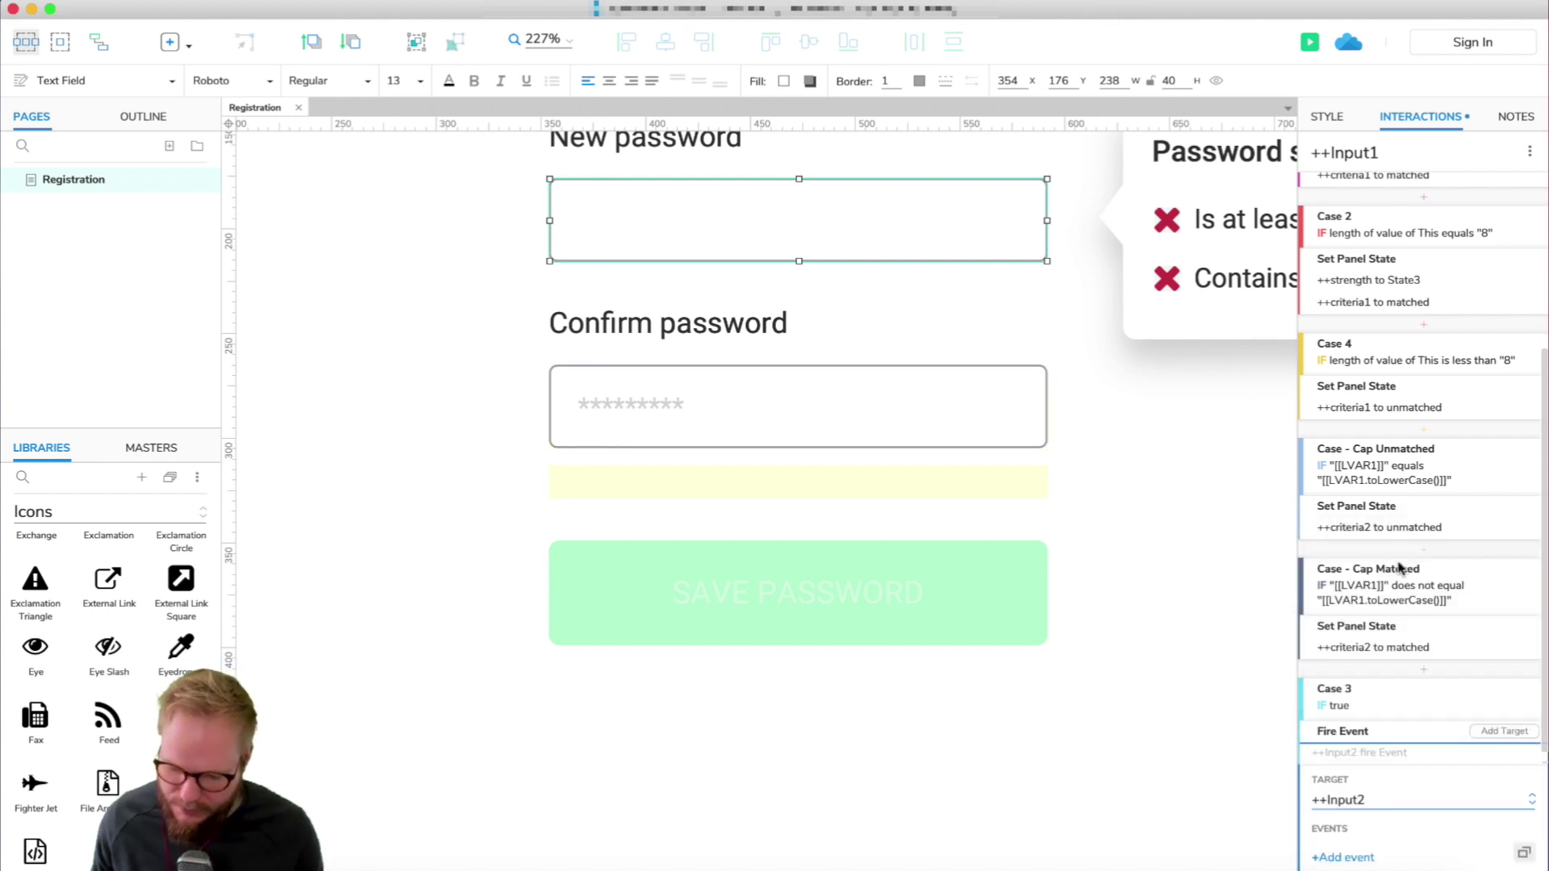
scroll(1366, 788, down, 2)
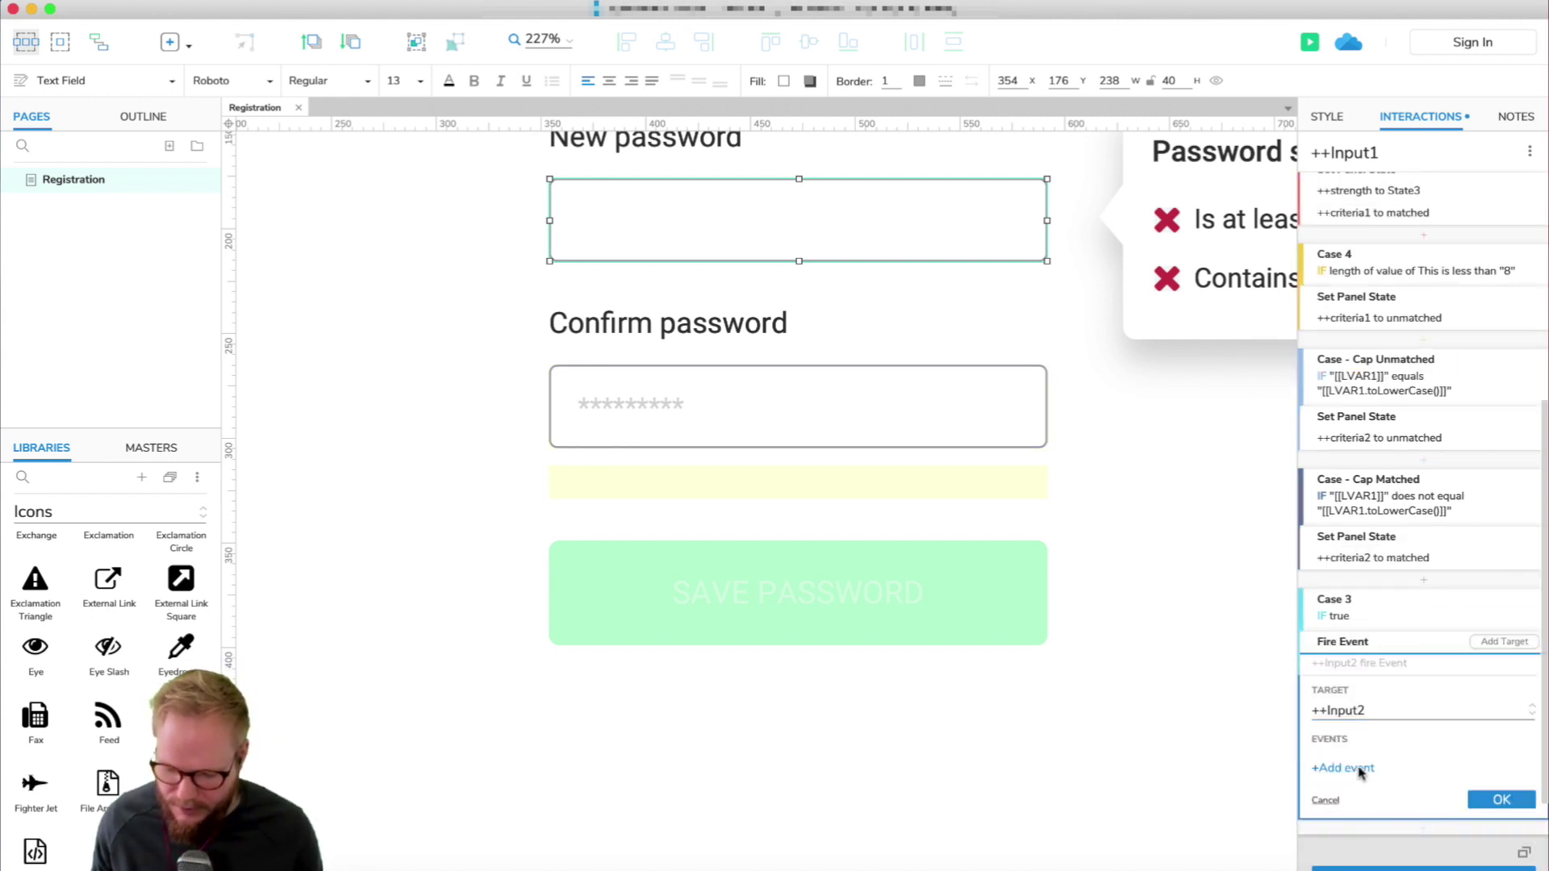
click(1361, 770)
scroll(1370, 776, down, 1)
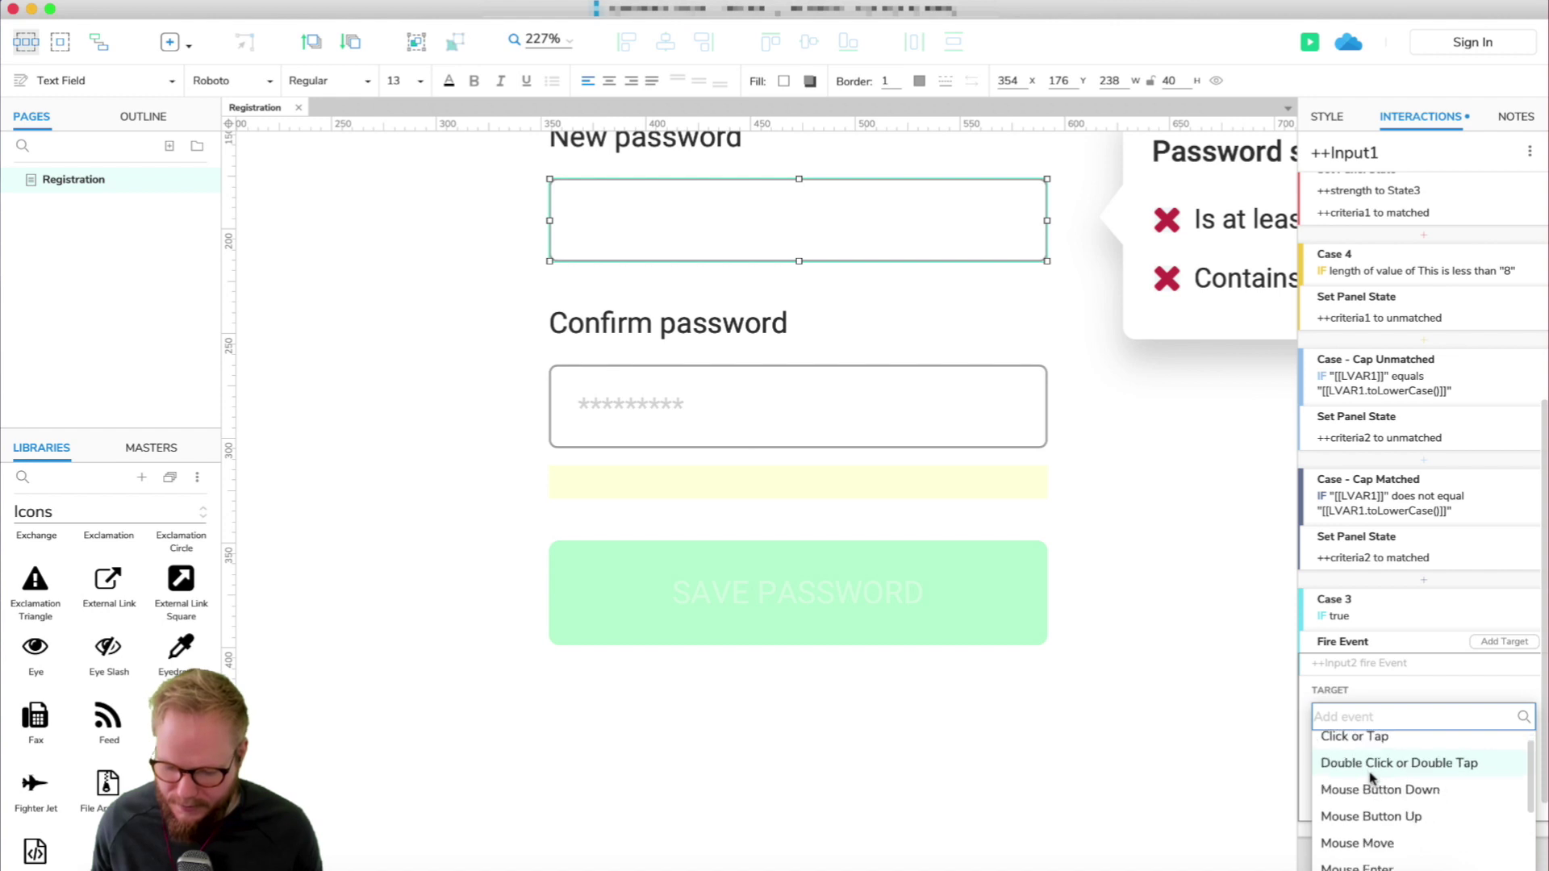
scroll(1370, 779, down, 8)
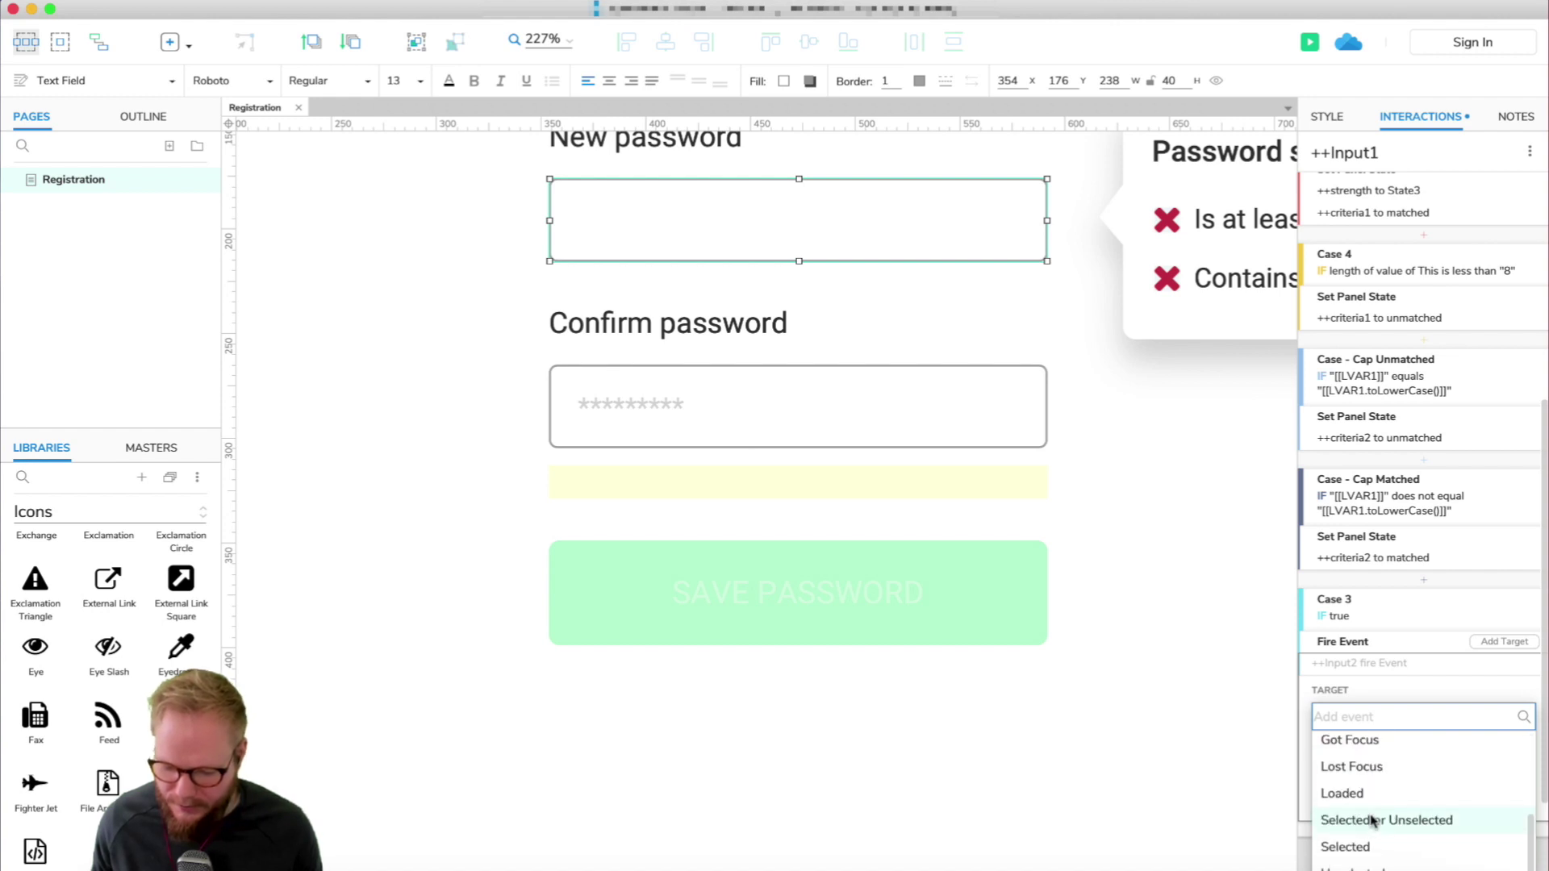
scroll(1369, 811, up, 6)
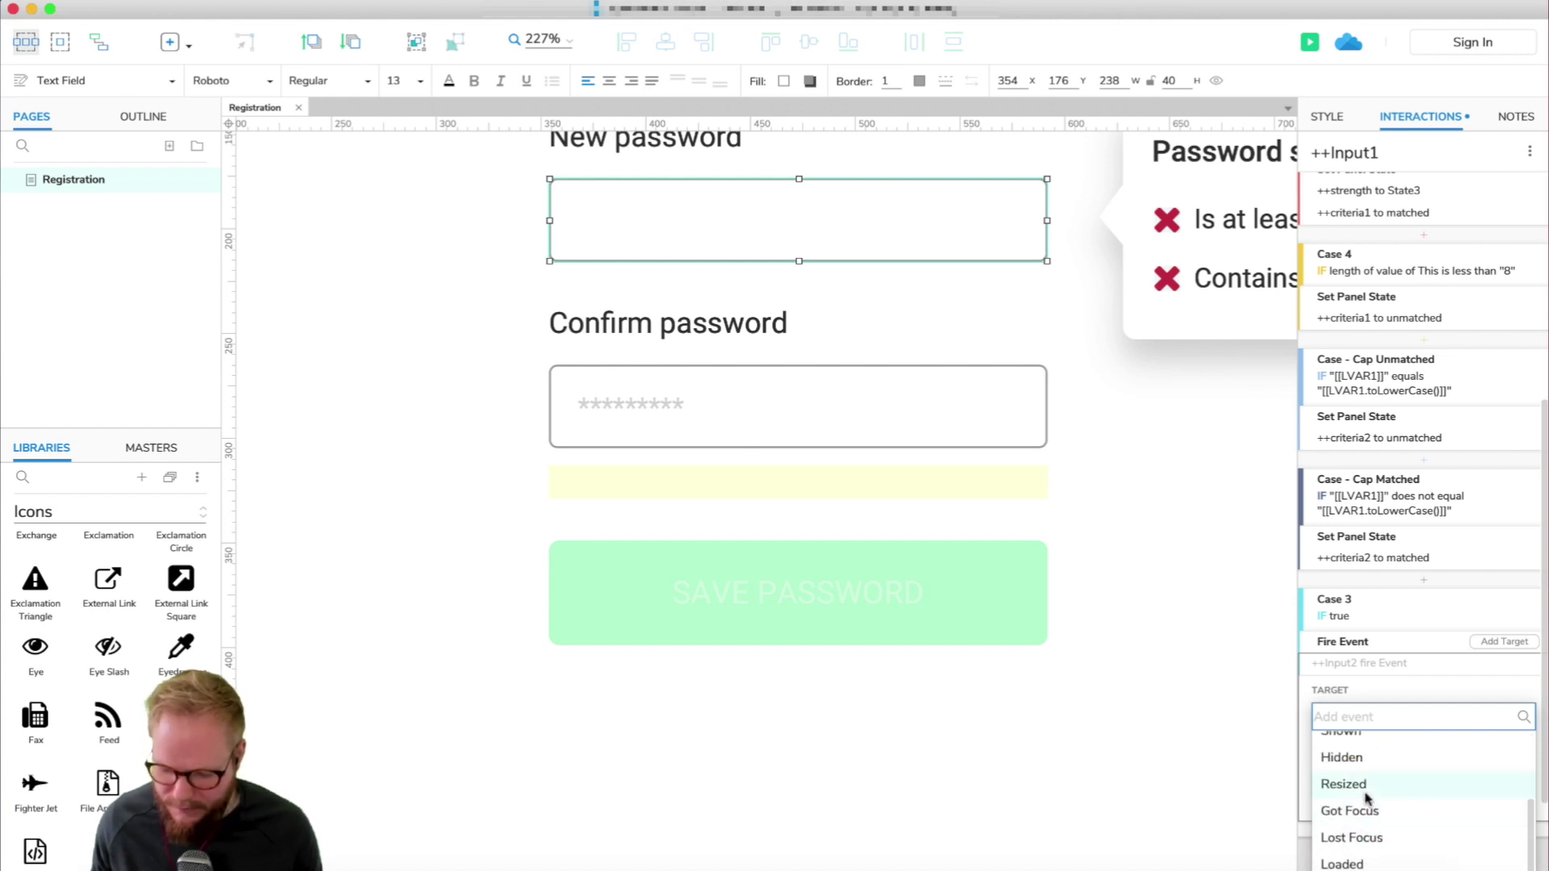
scroll(1367, 798, up, 8)
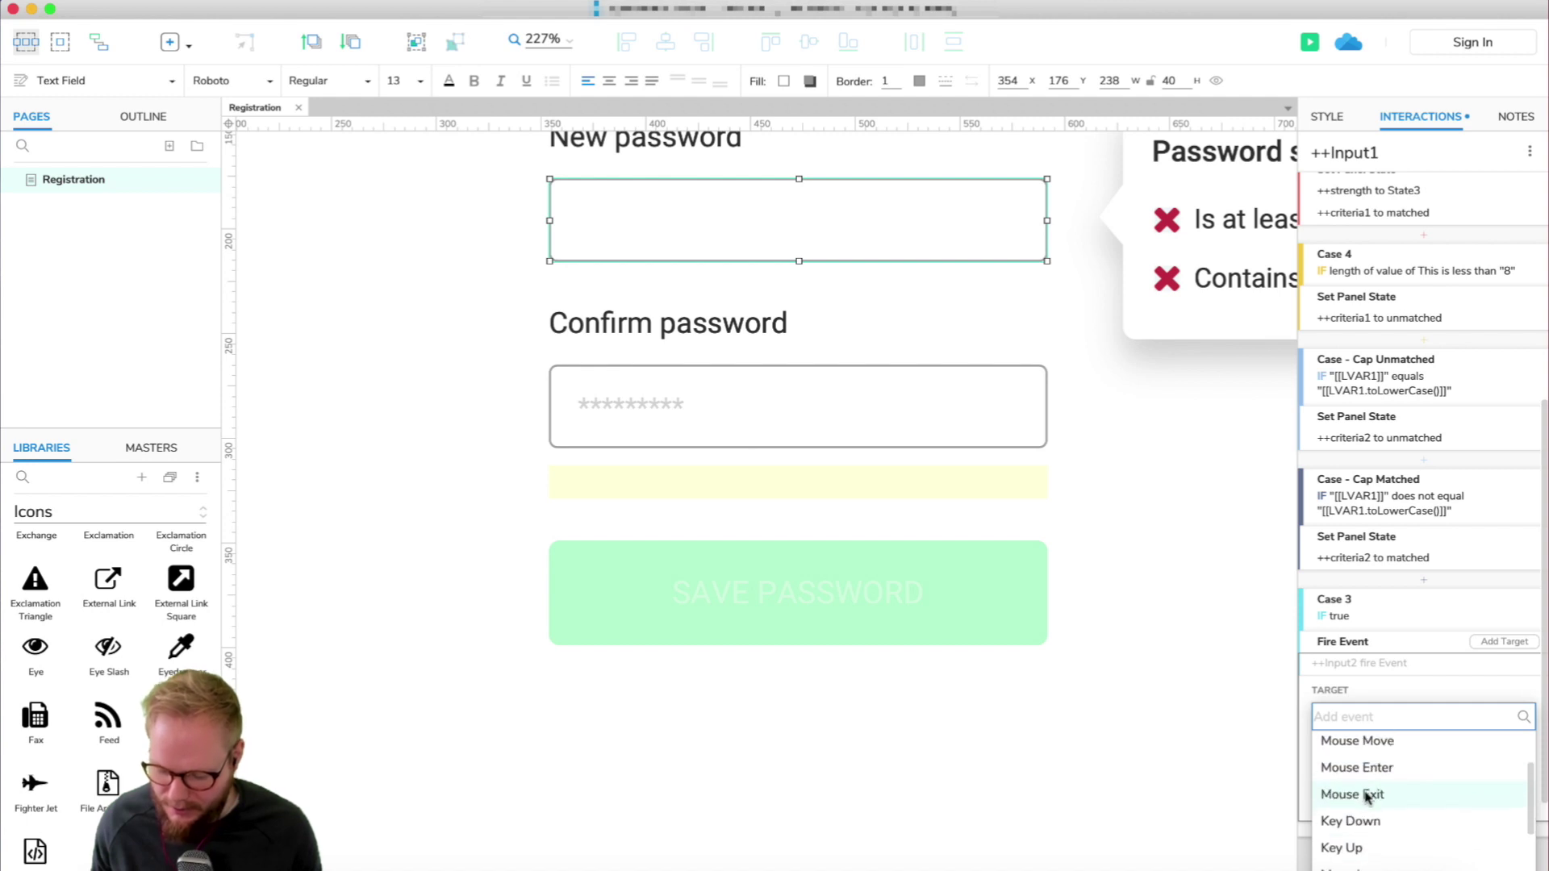
scroll(1367, 797, up, 1)
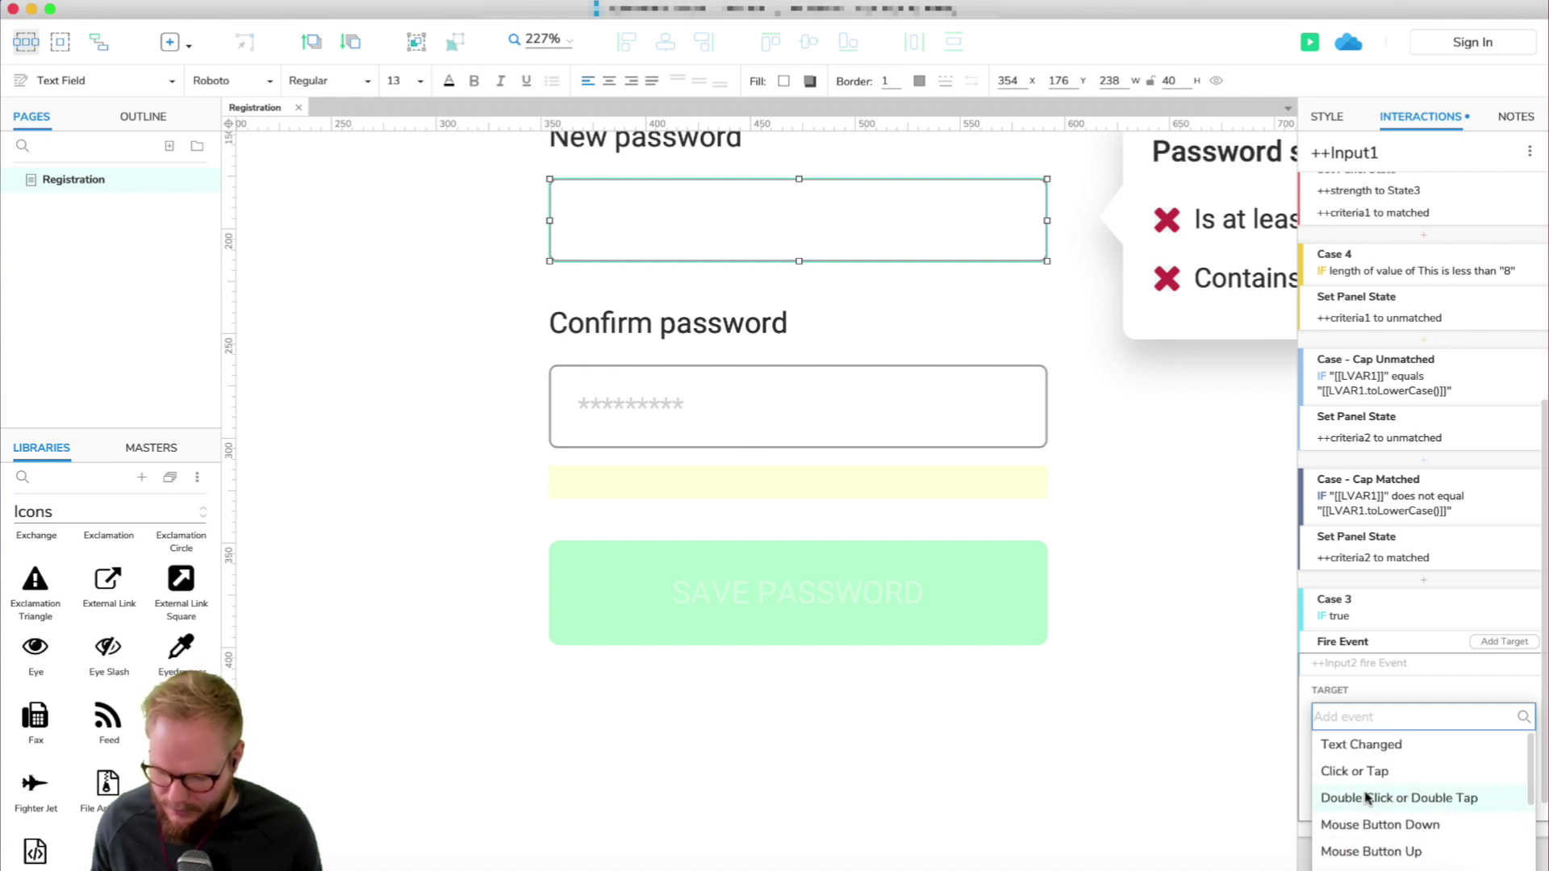
click(1384, 744)
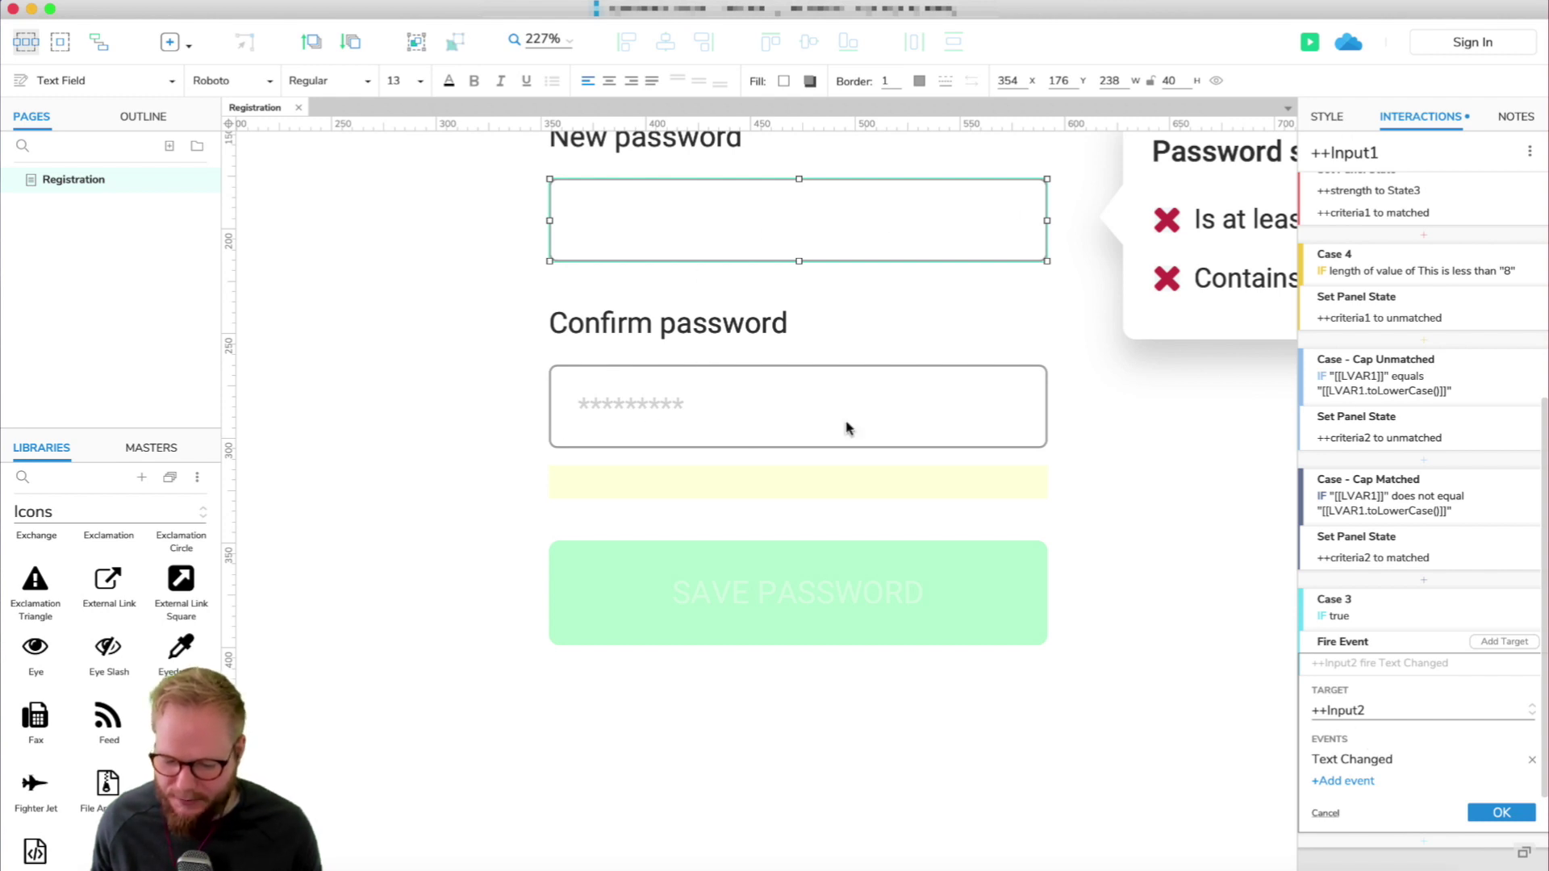
click(1497, 810)
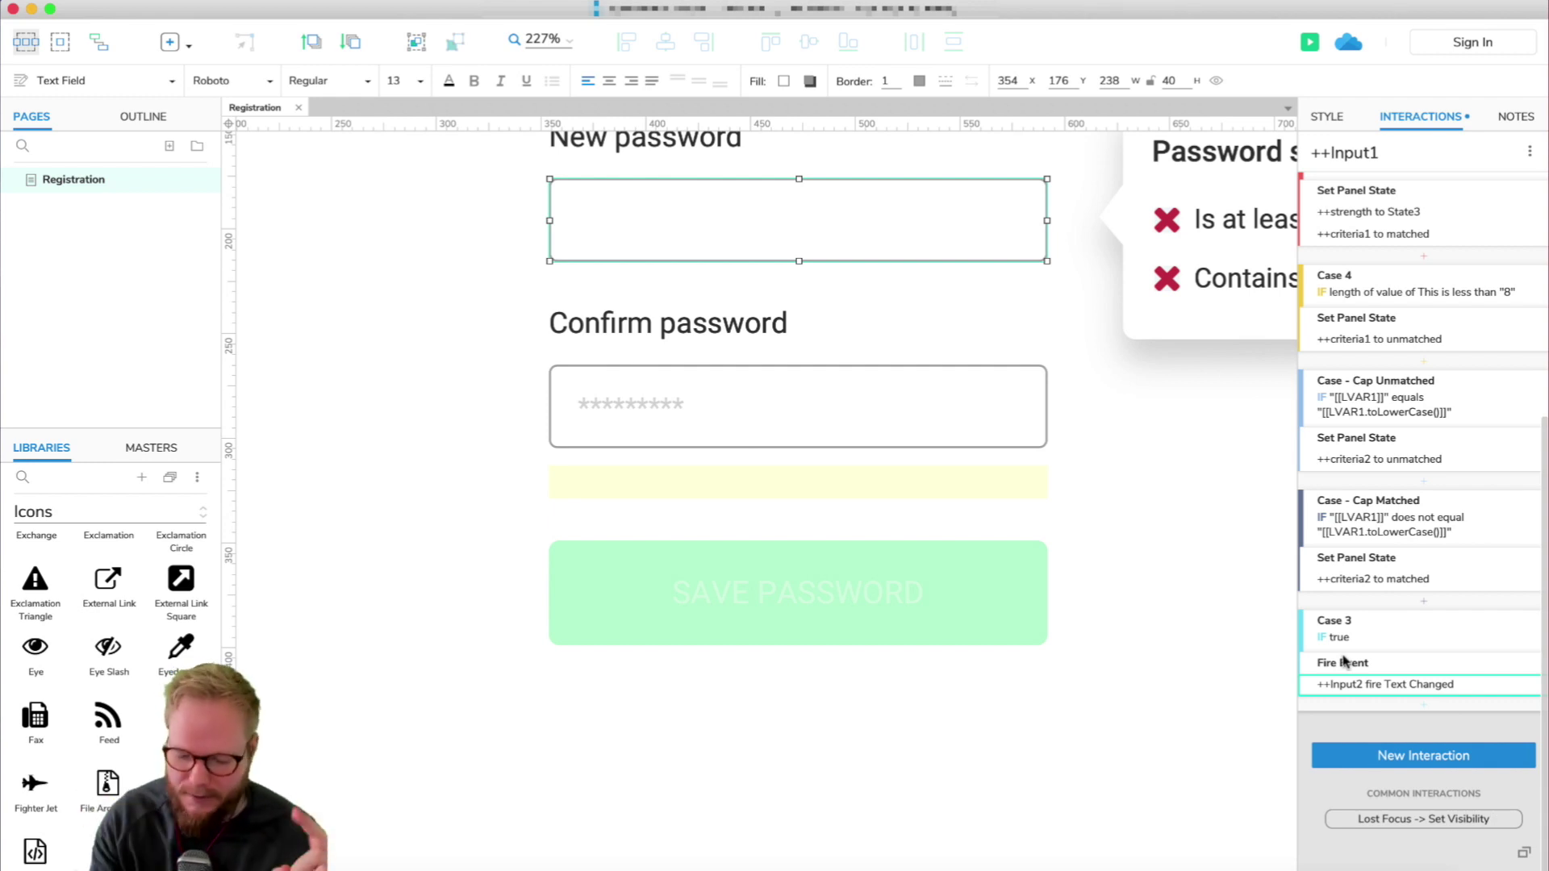
click(1190, 688)
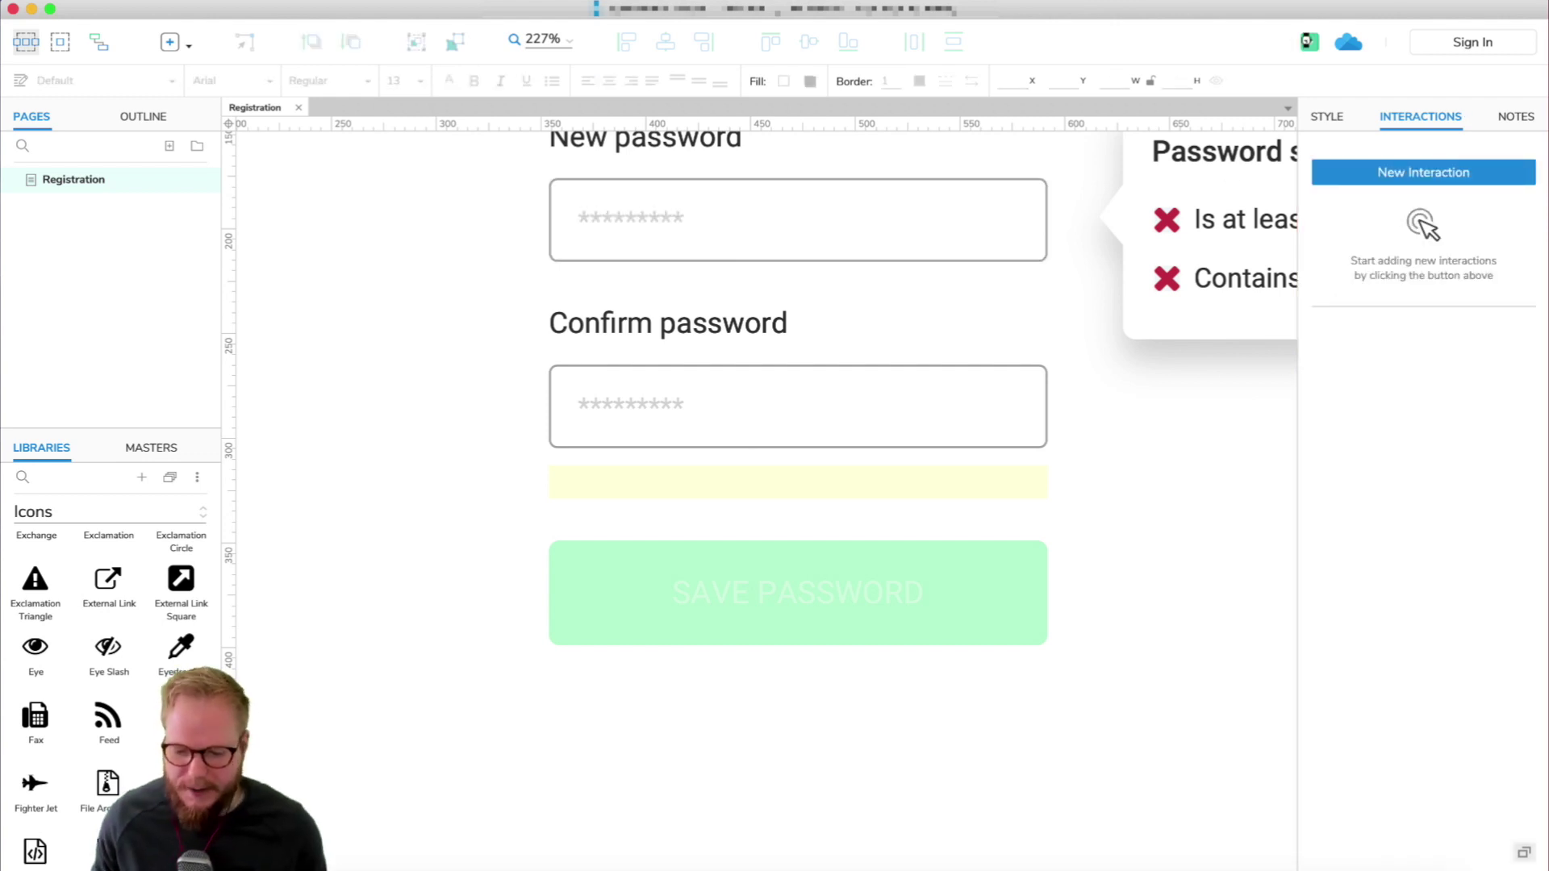
Preview the prototype and enter 'Password' in both New password and Confirm password.
click(1307, 42)
click(581, 336)
text(P)
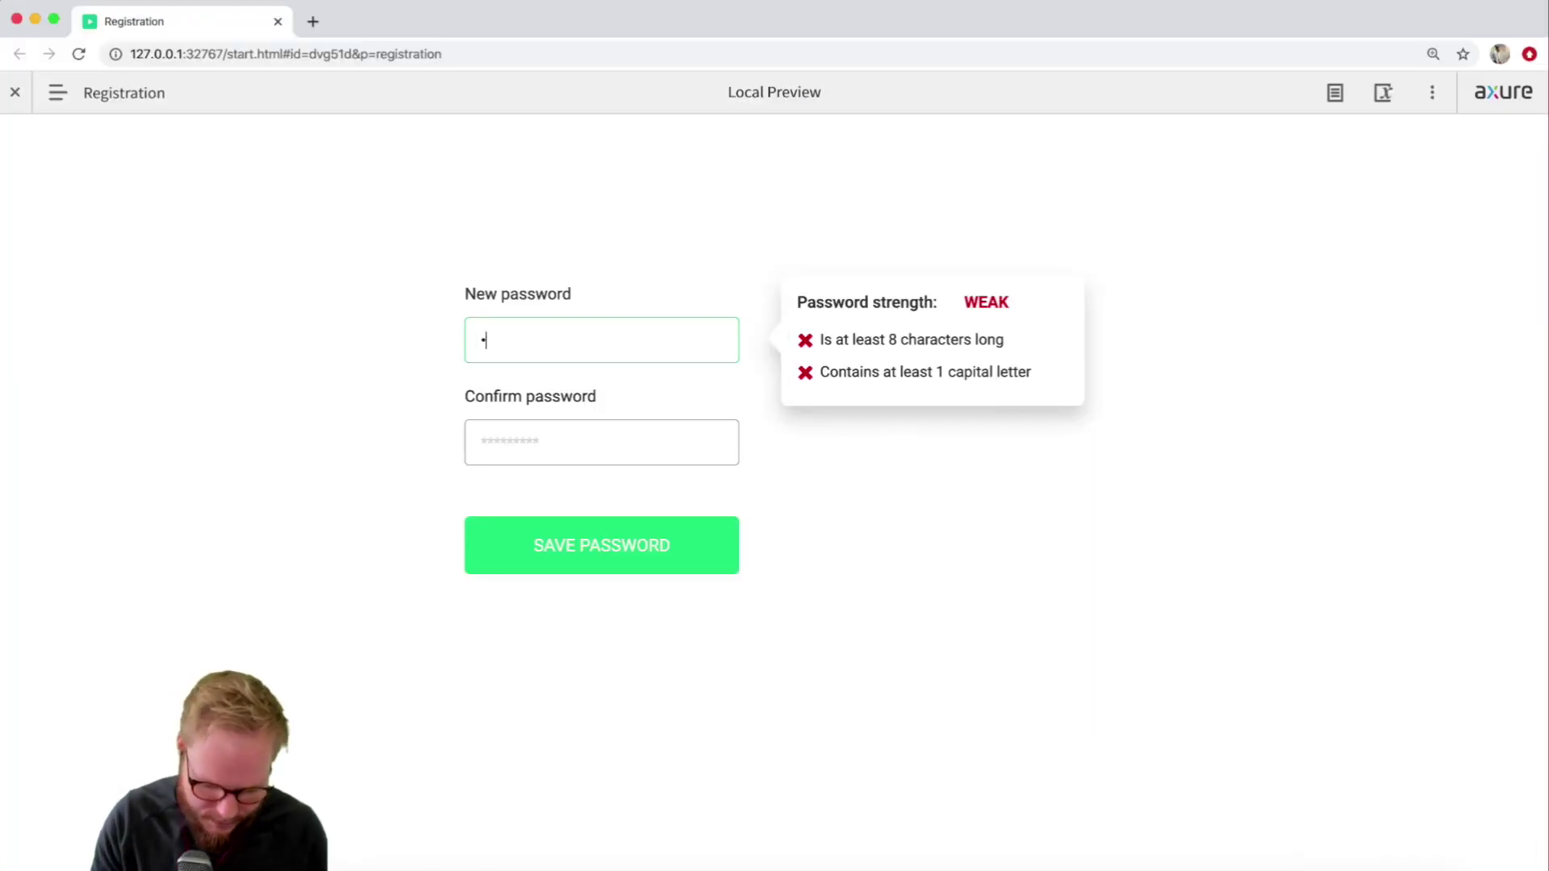
text(assword)
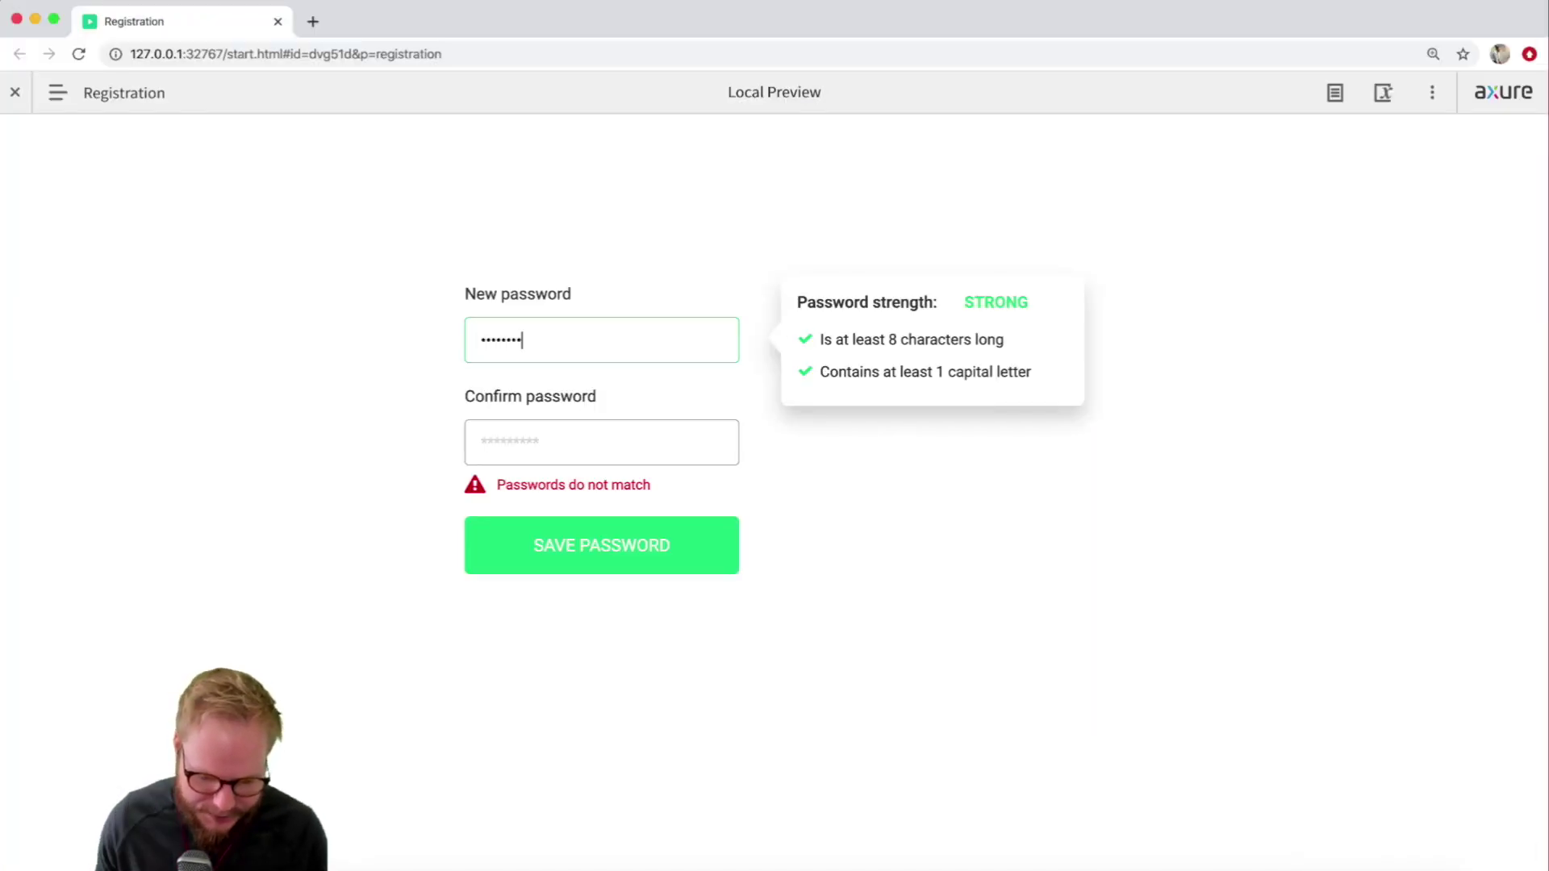
click(516, 440)
text(Password)
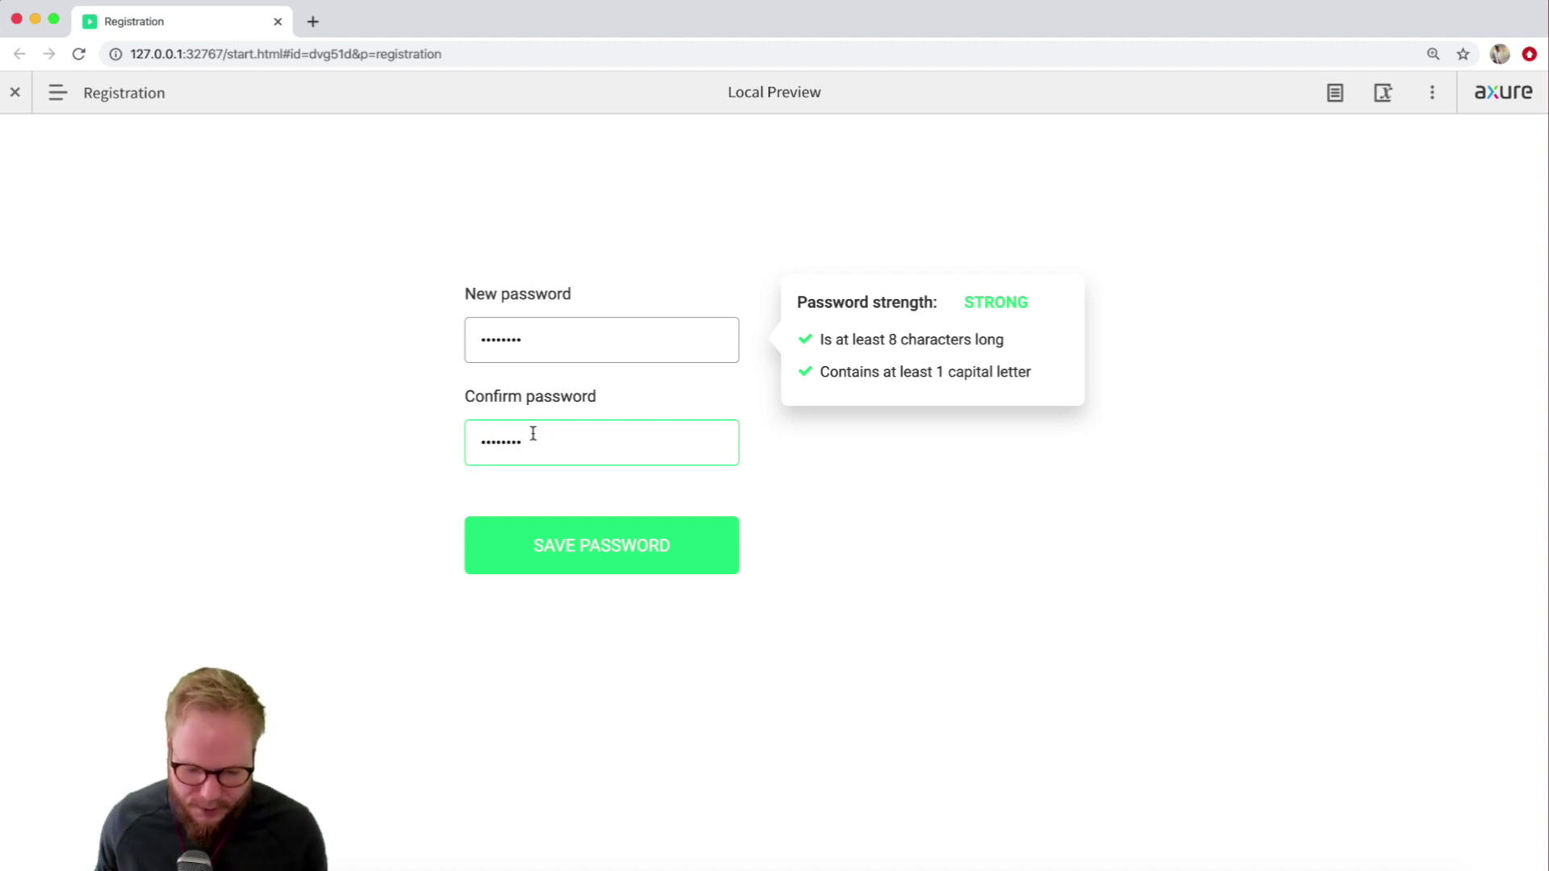
Delete and retype the final 'd' in Confirm password, then in New password.
key(BackSpace)
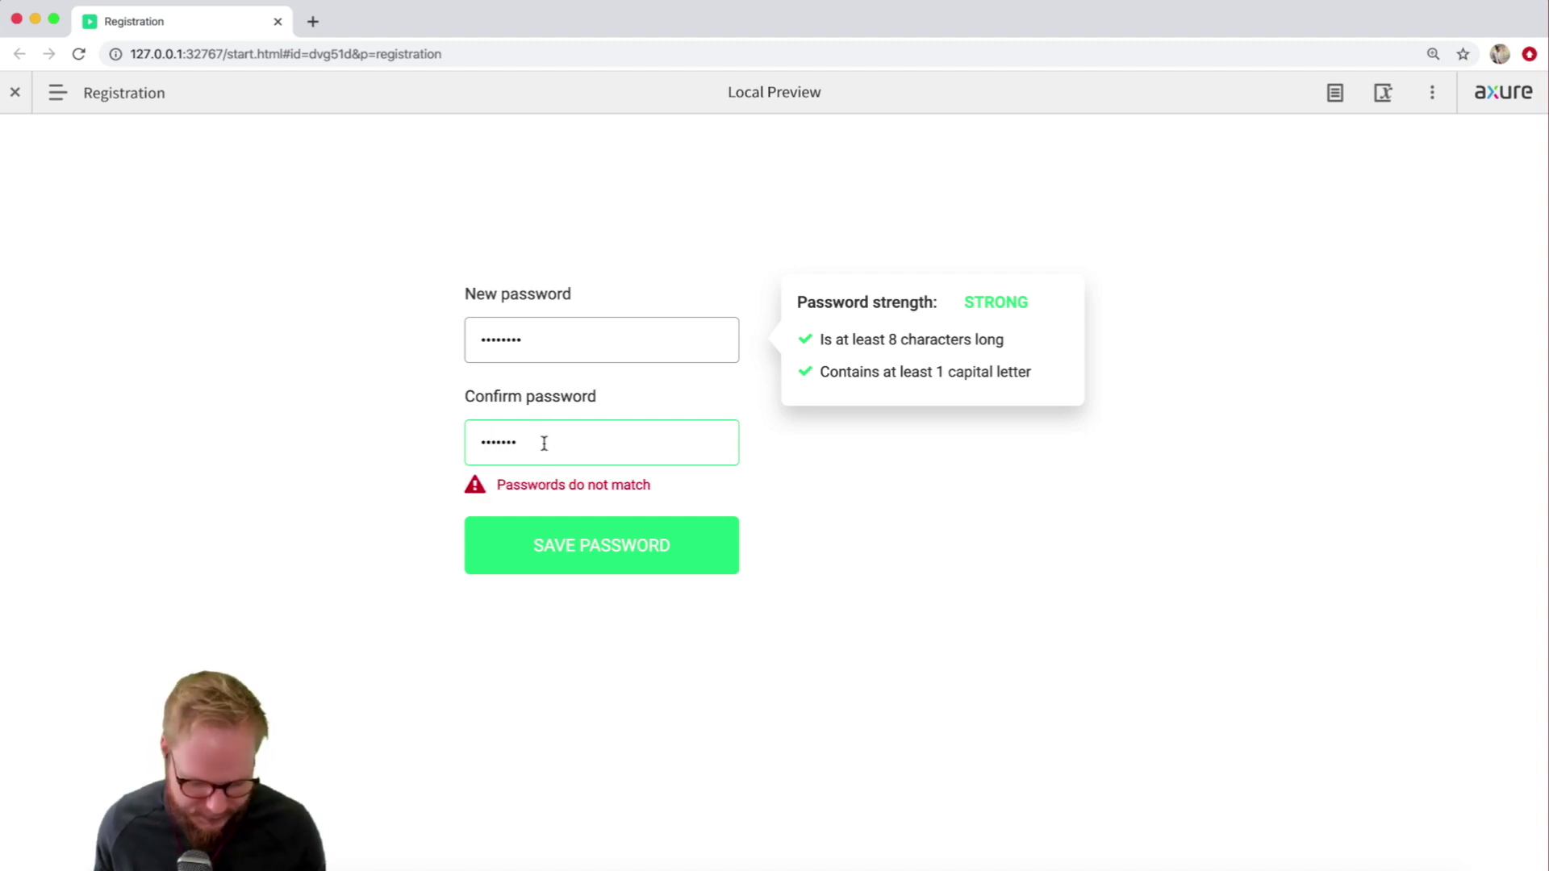
text(d)
click(541, 333)
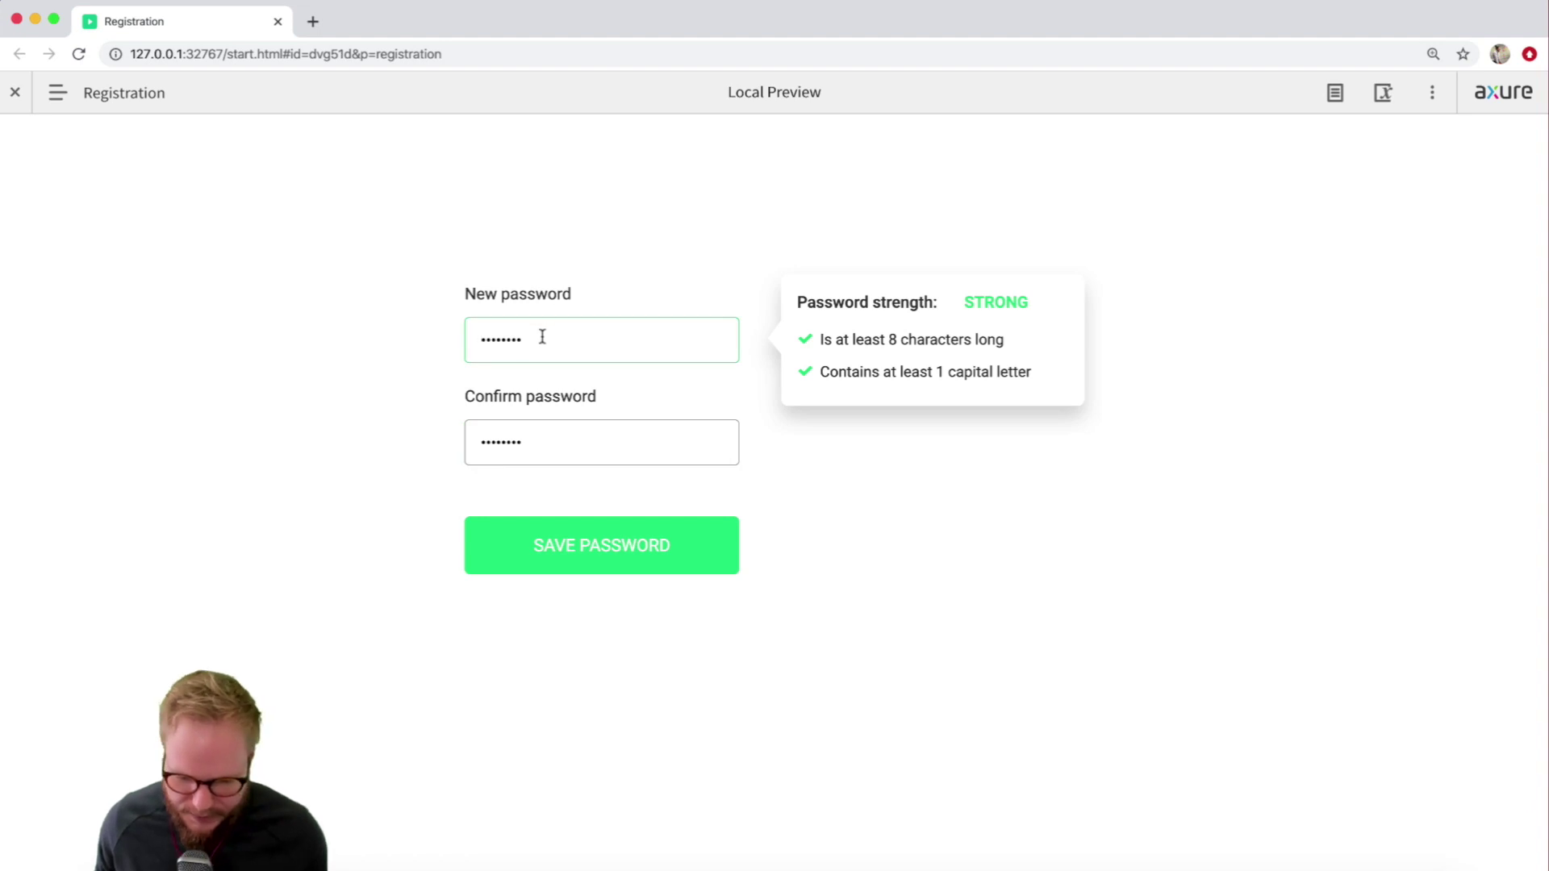
key(BackSpace)
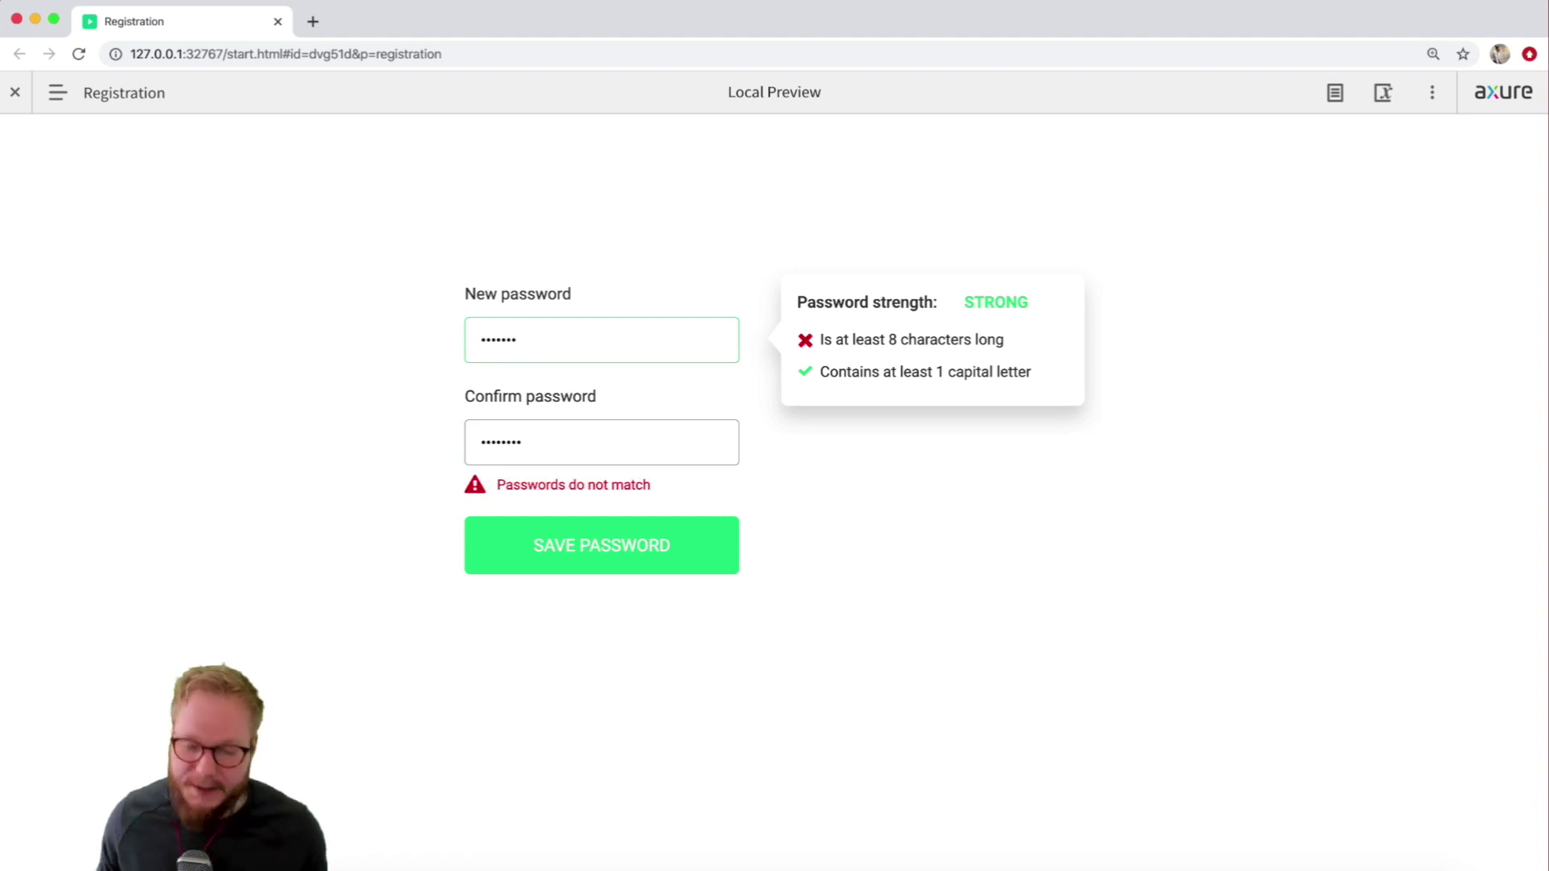
text(d)
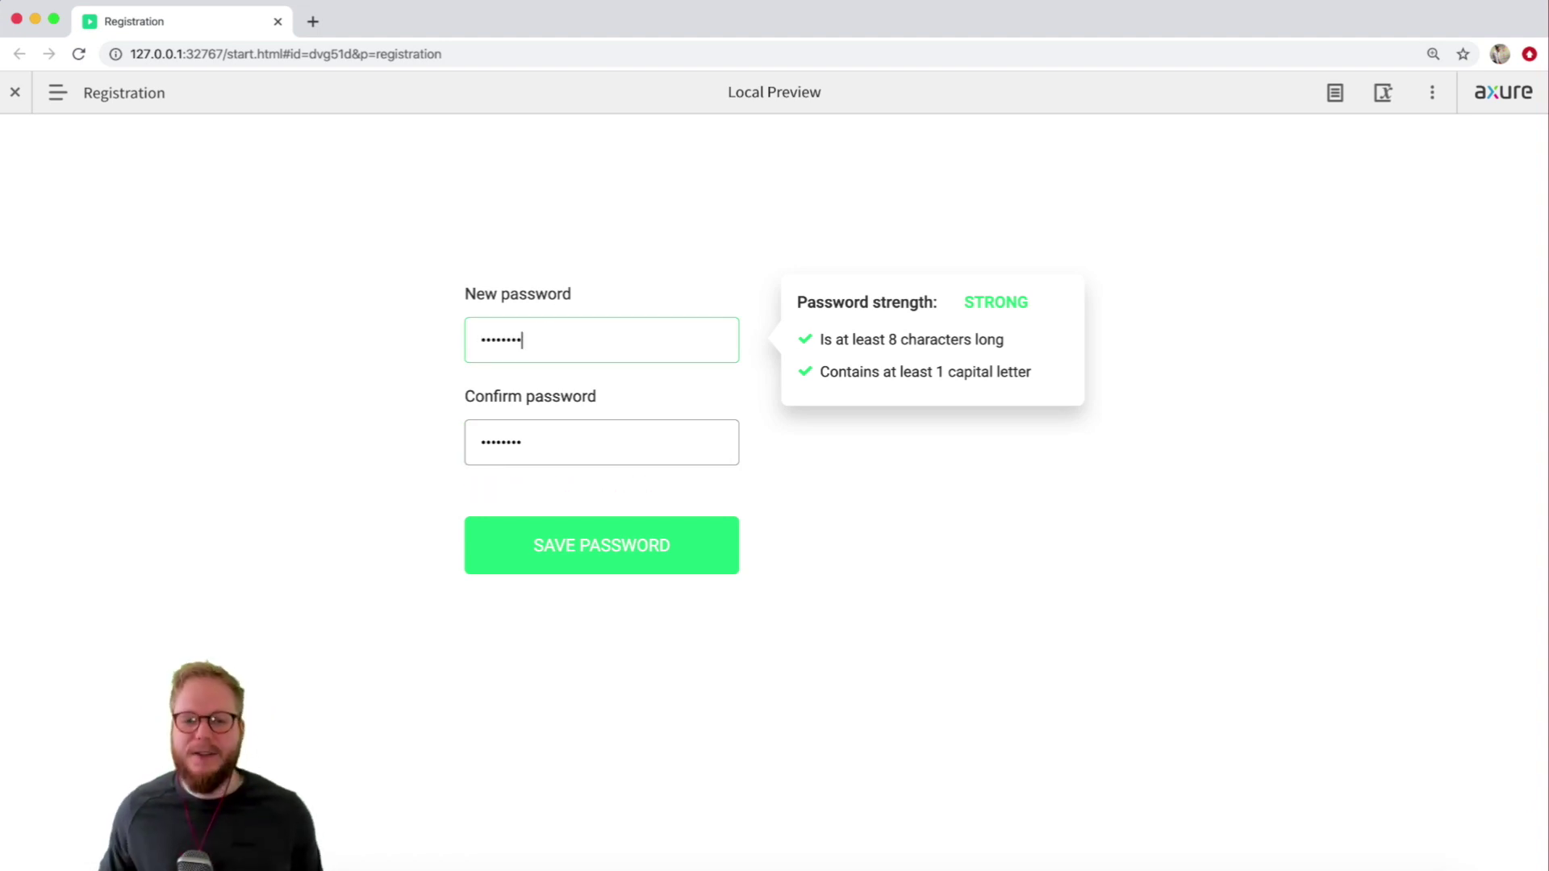